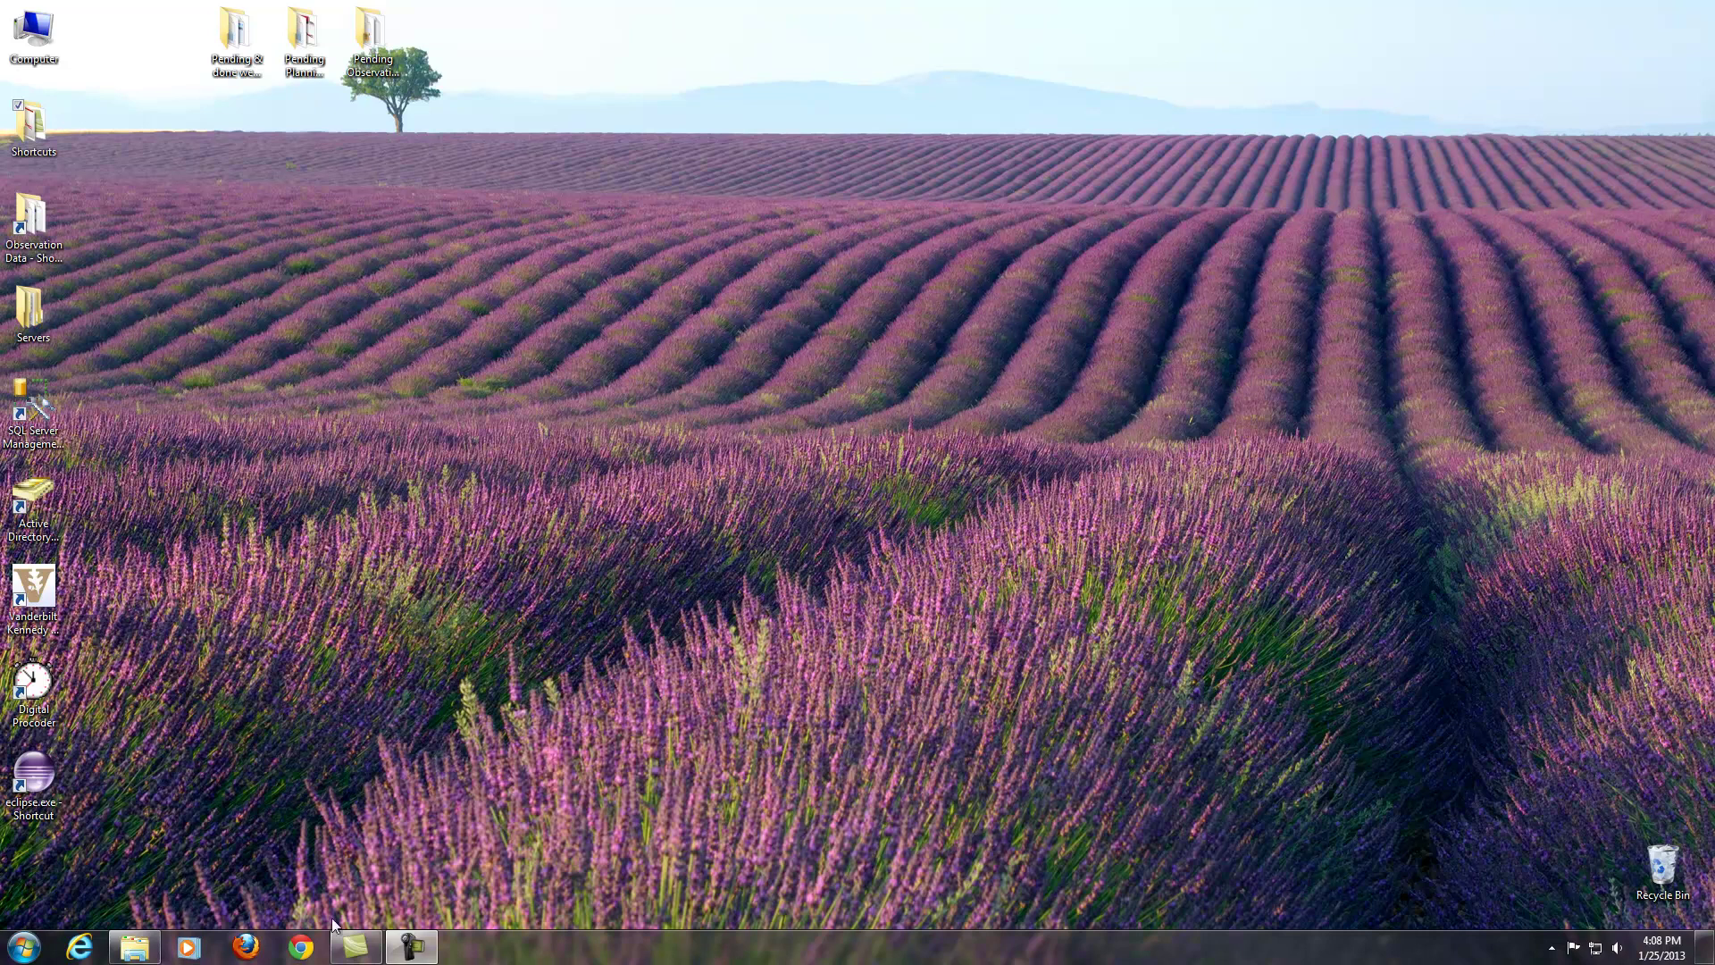
- Launch MOOSES for Windows from the Vanderbilt Kennedy Center program folder
click(25, 947)
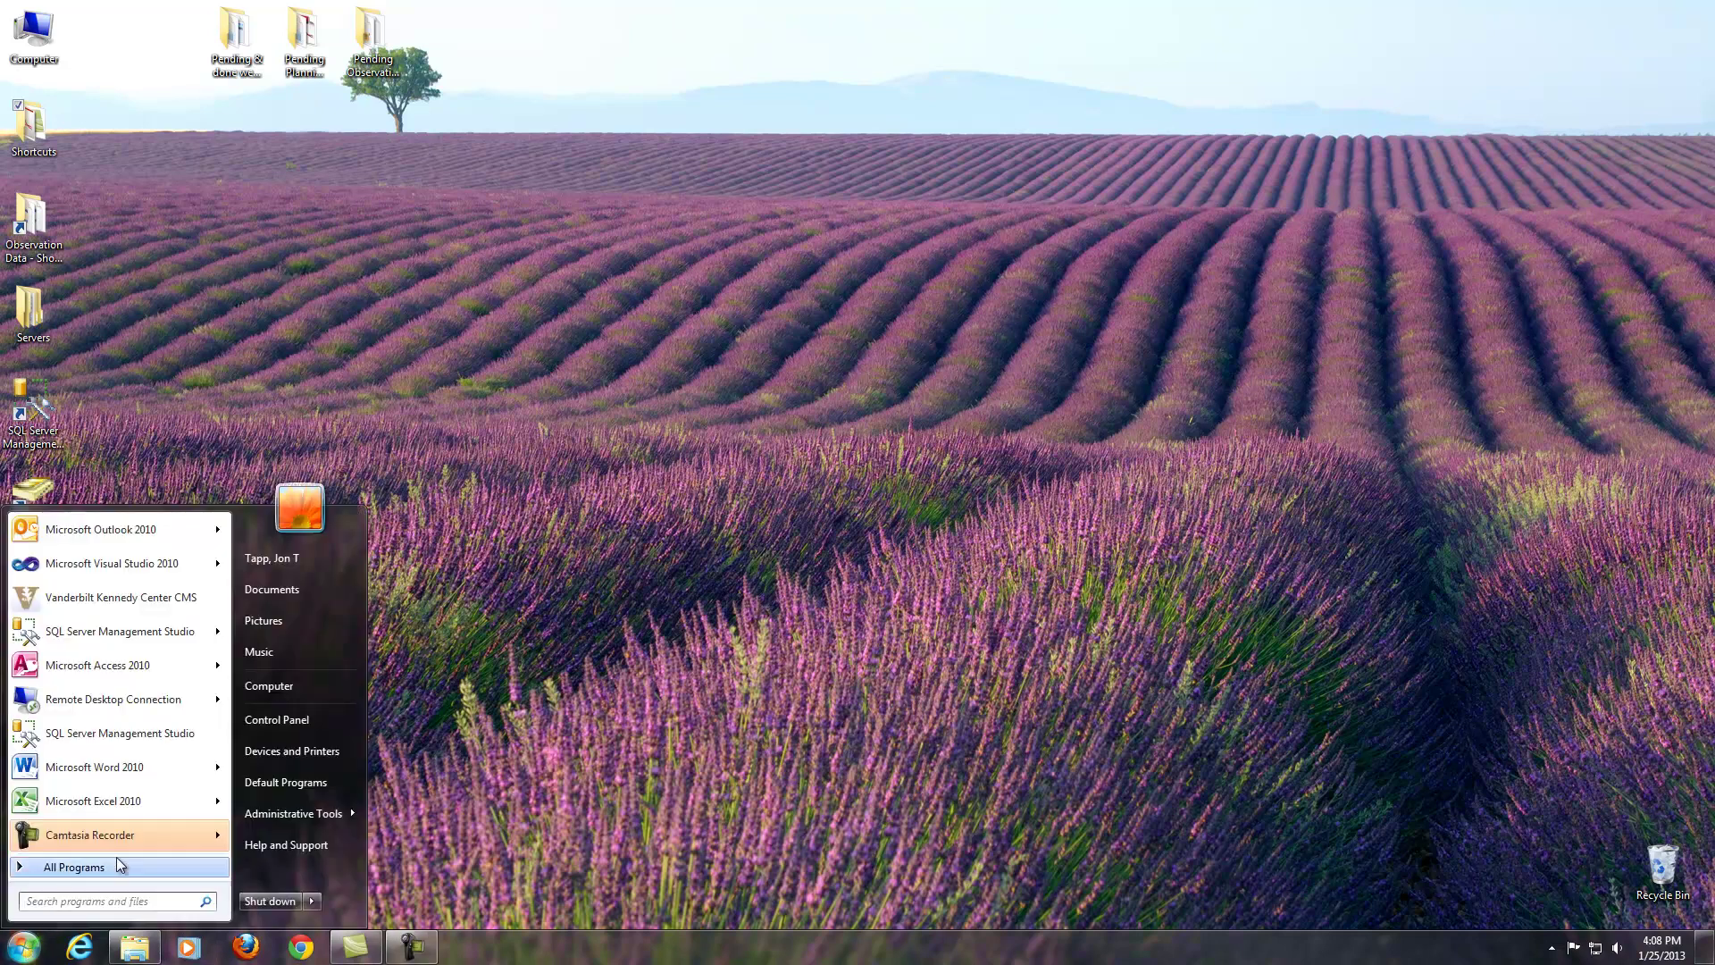
mouse_move(148, 840)
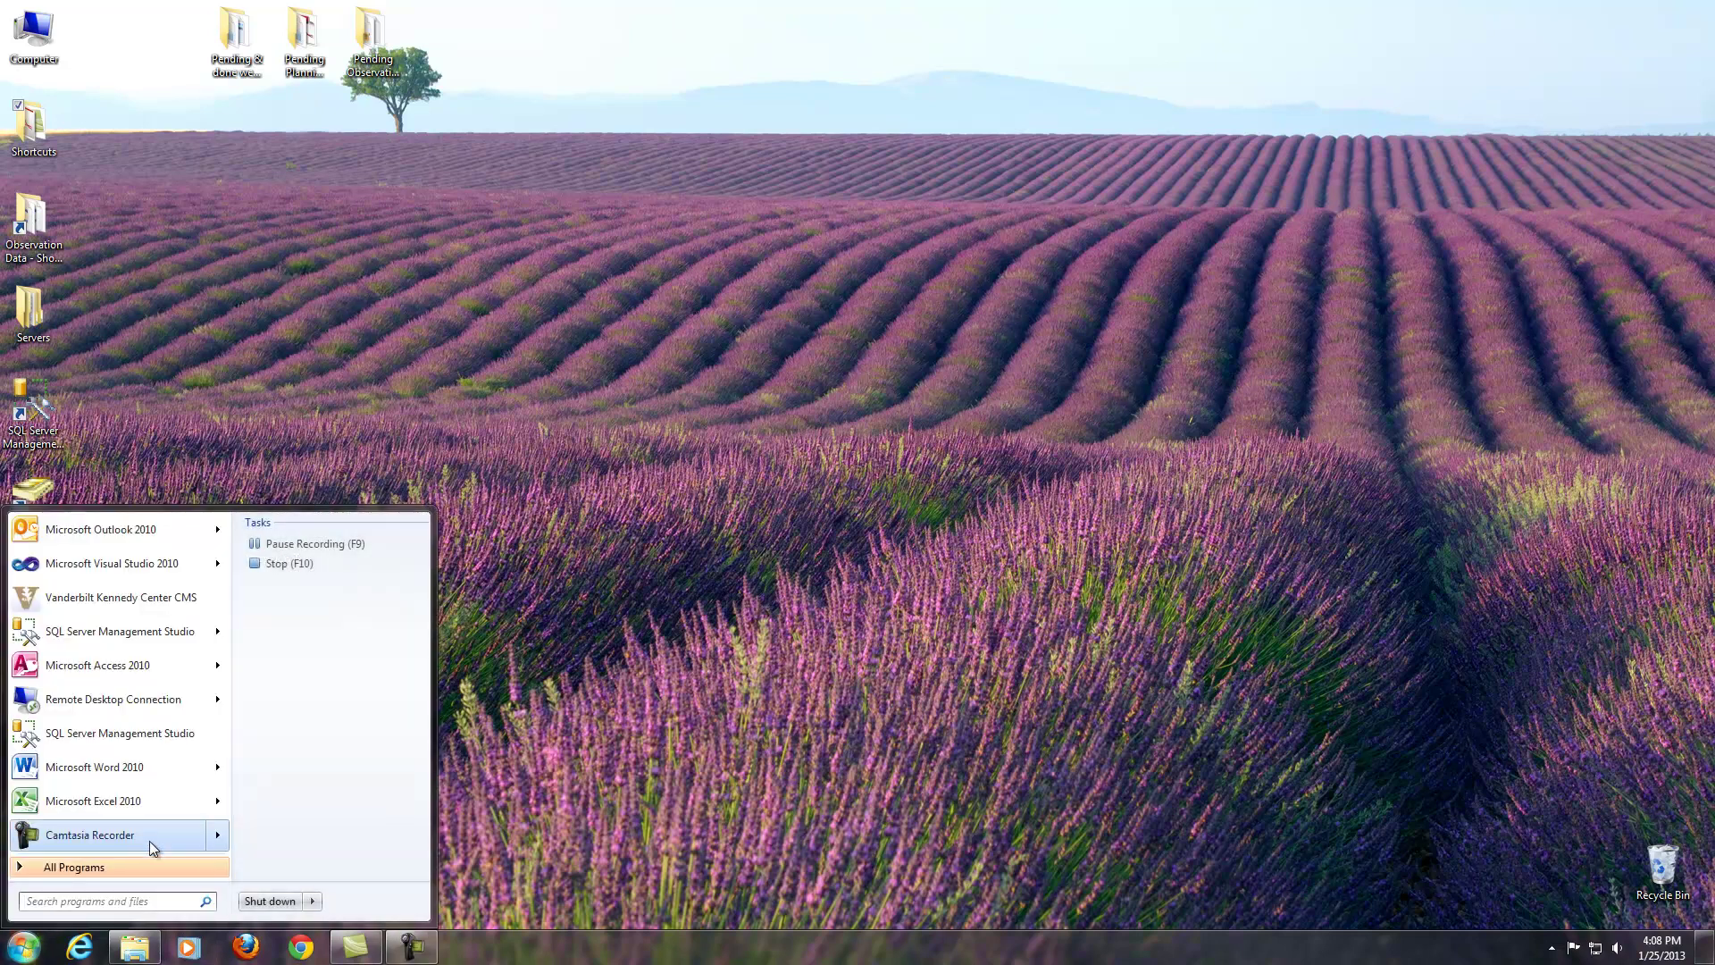
click(131, 863)
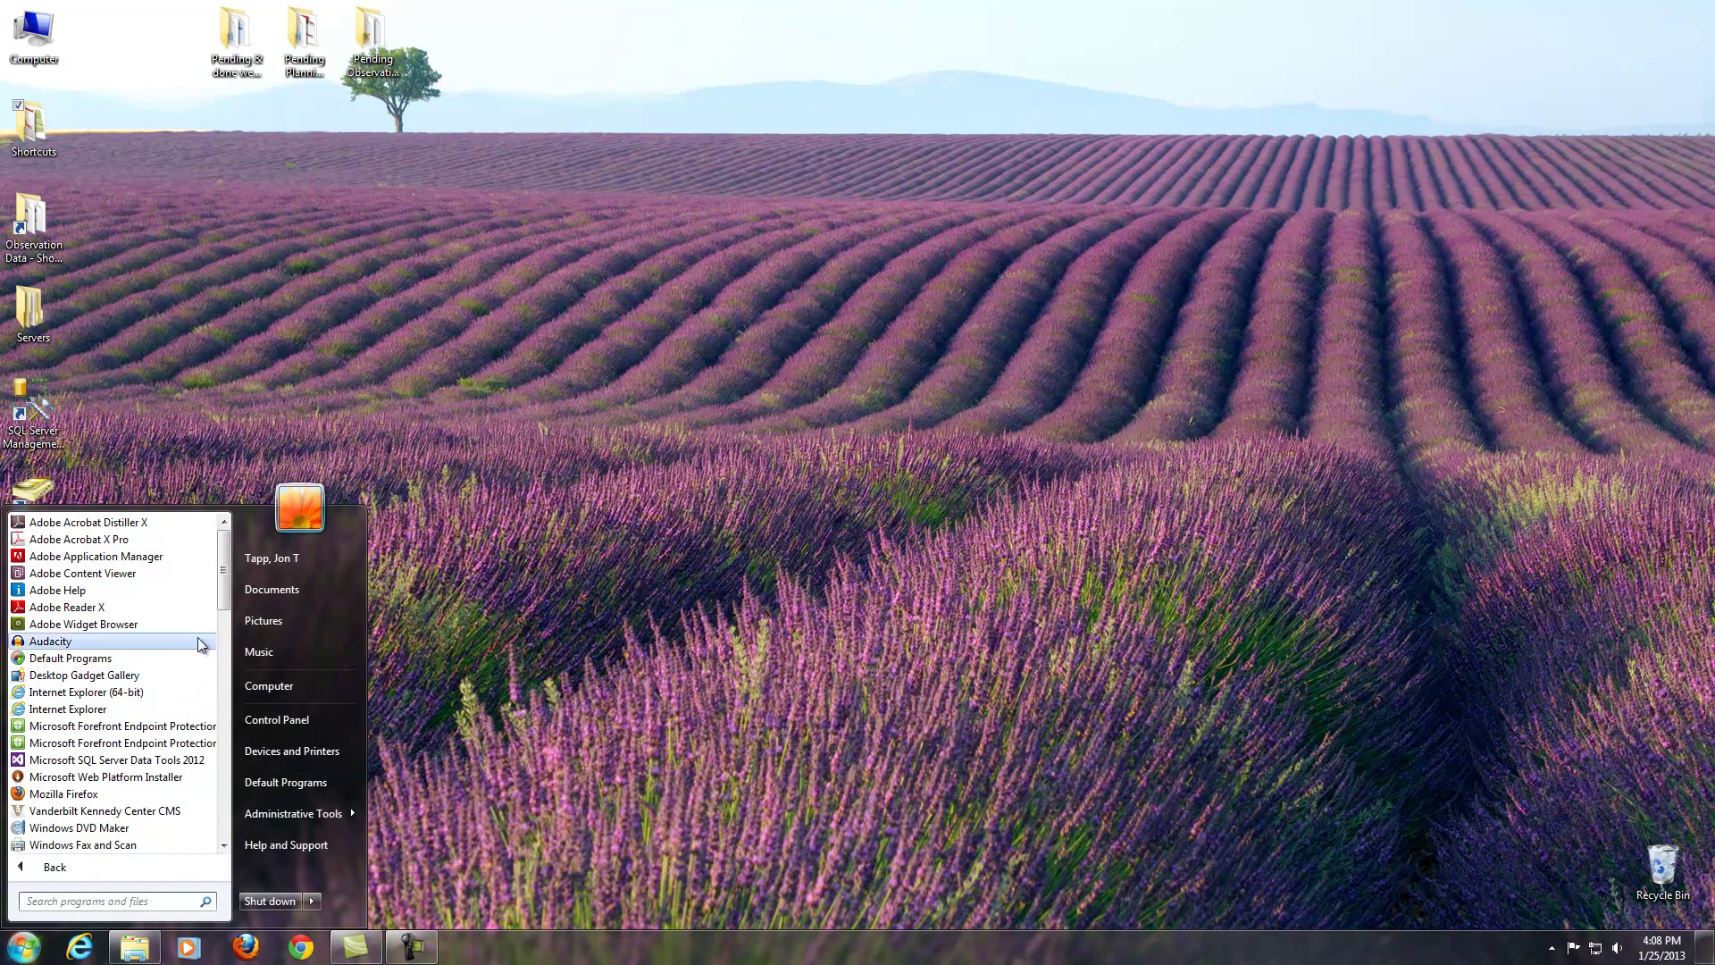
scroll(163, 770, down, 15)
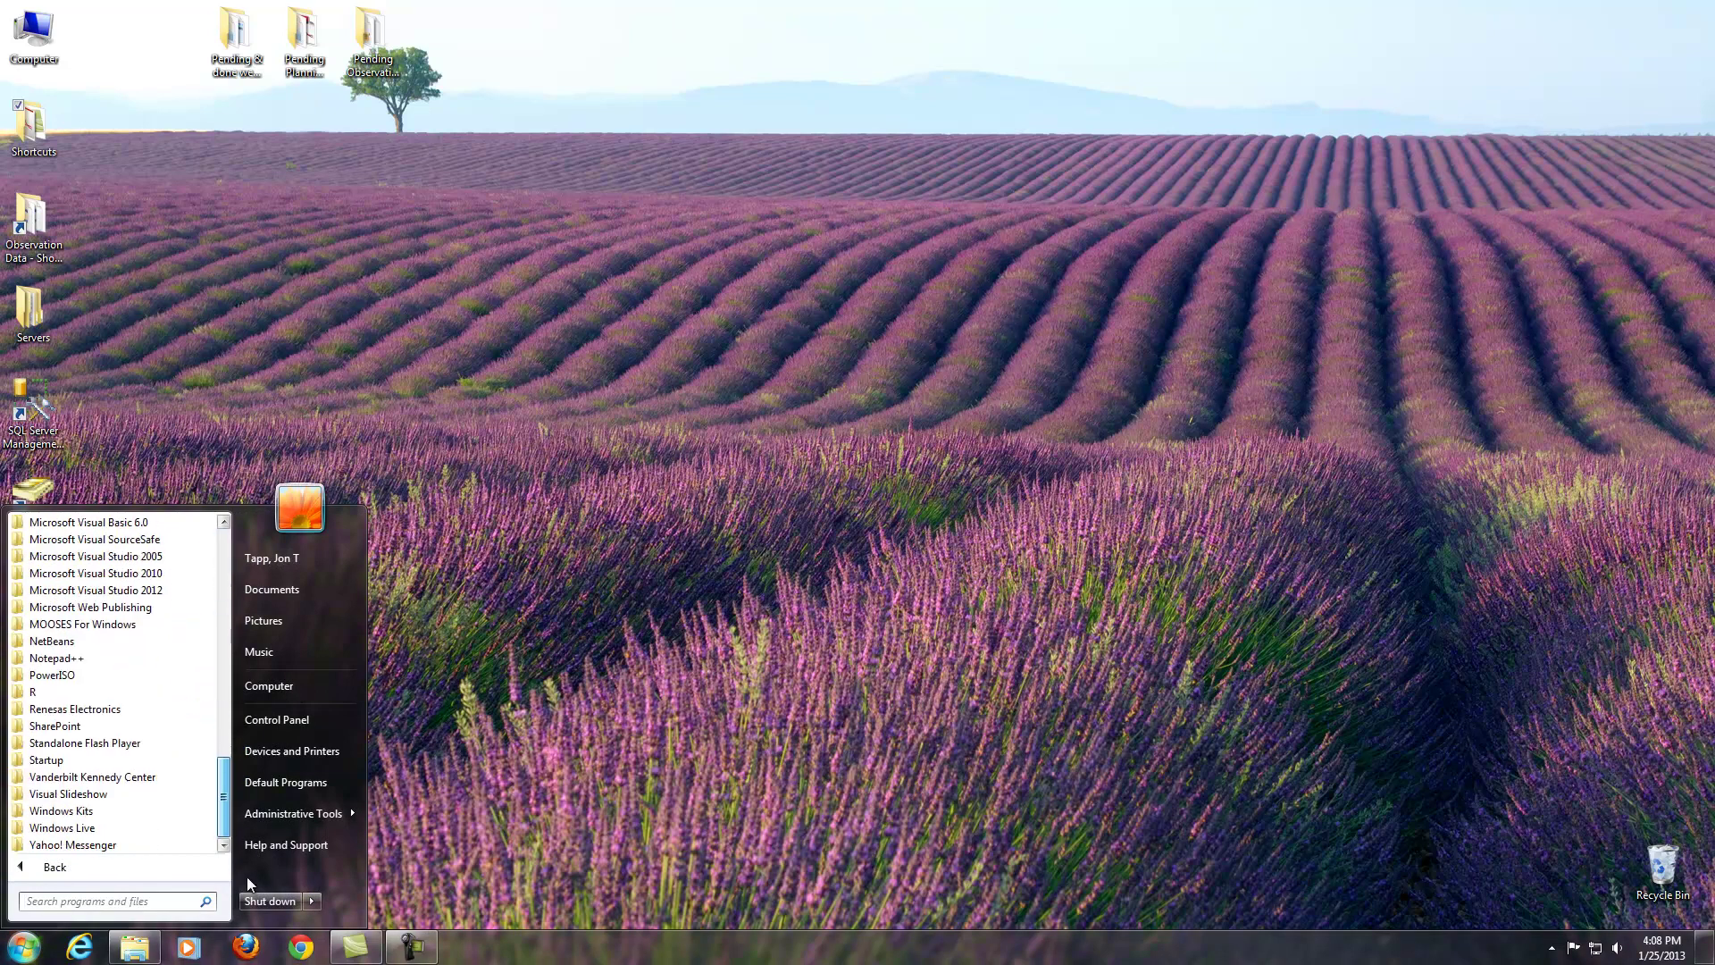
click(146, 773)
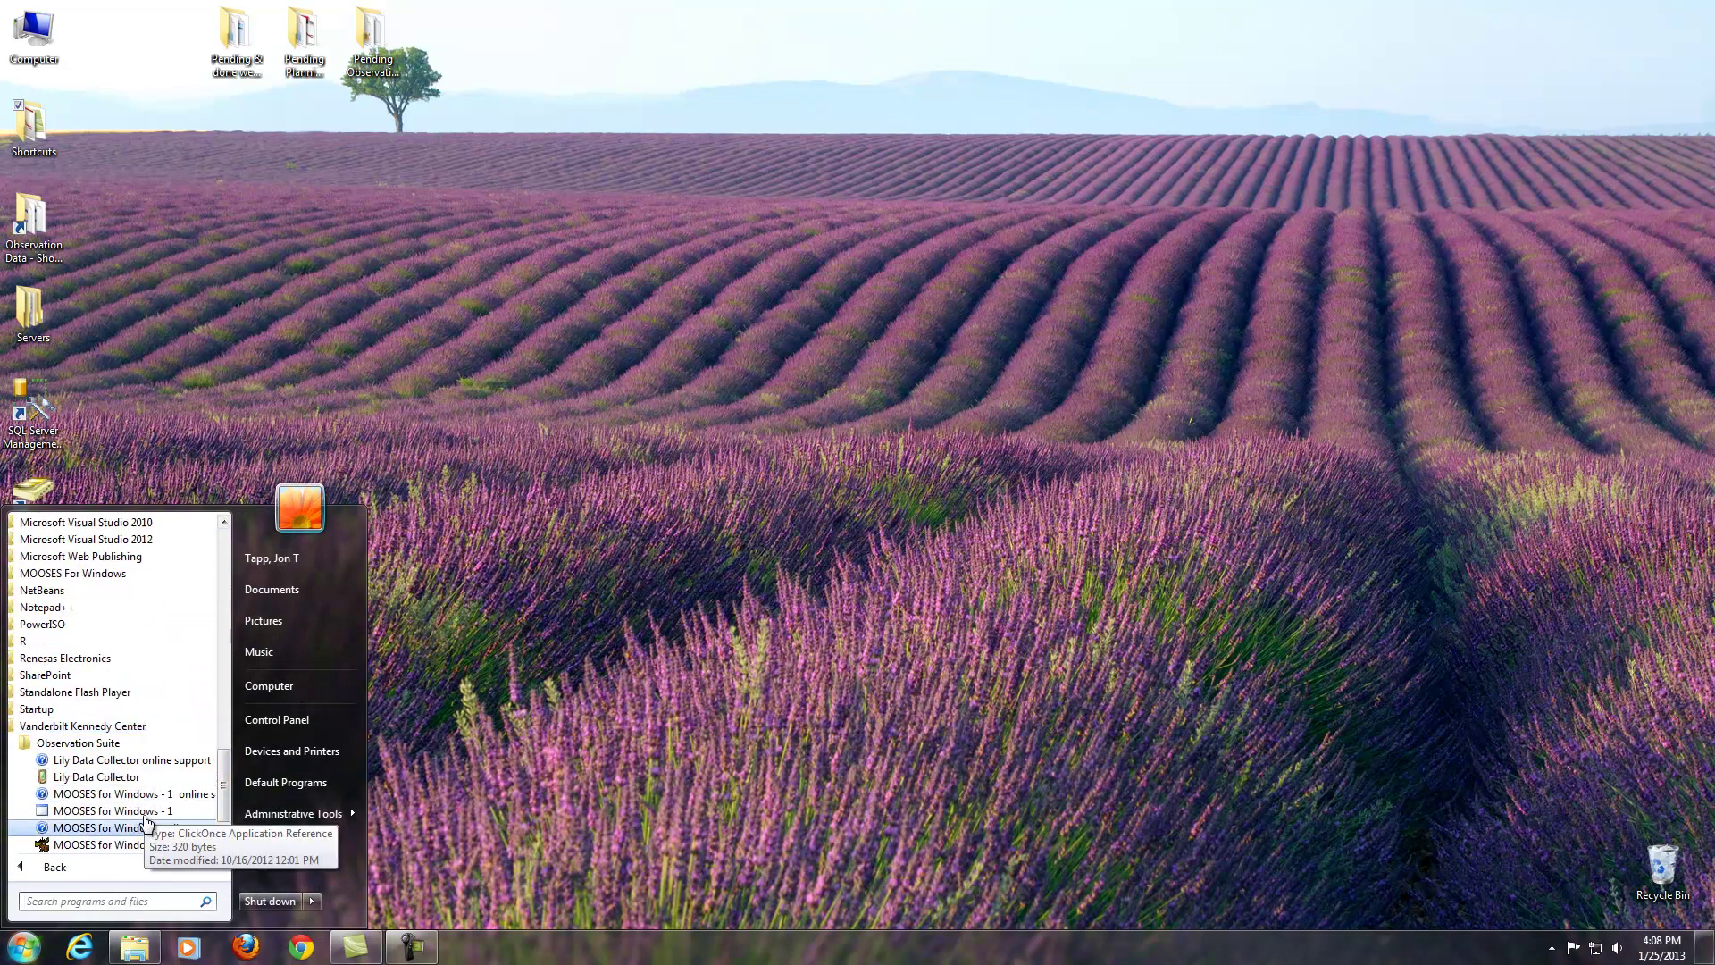
click(100, 845)
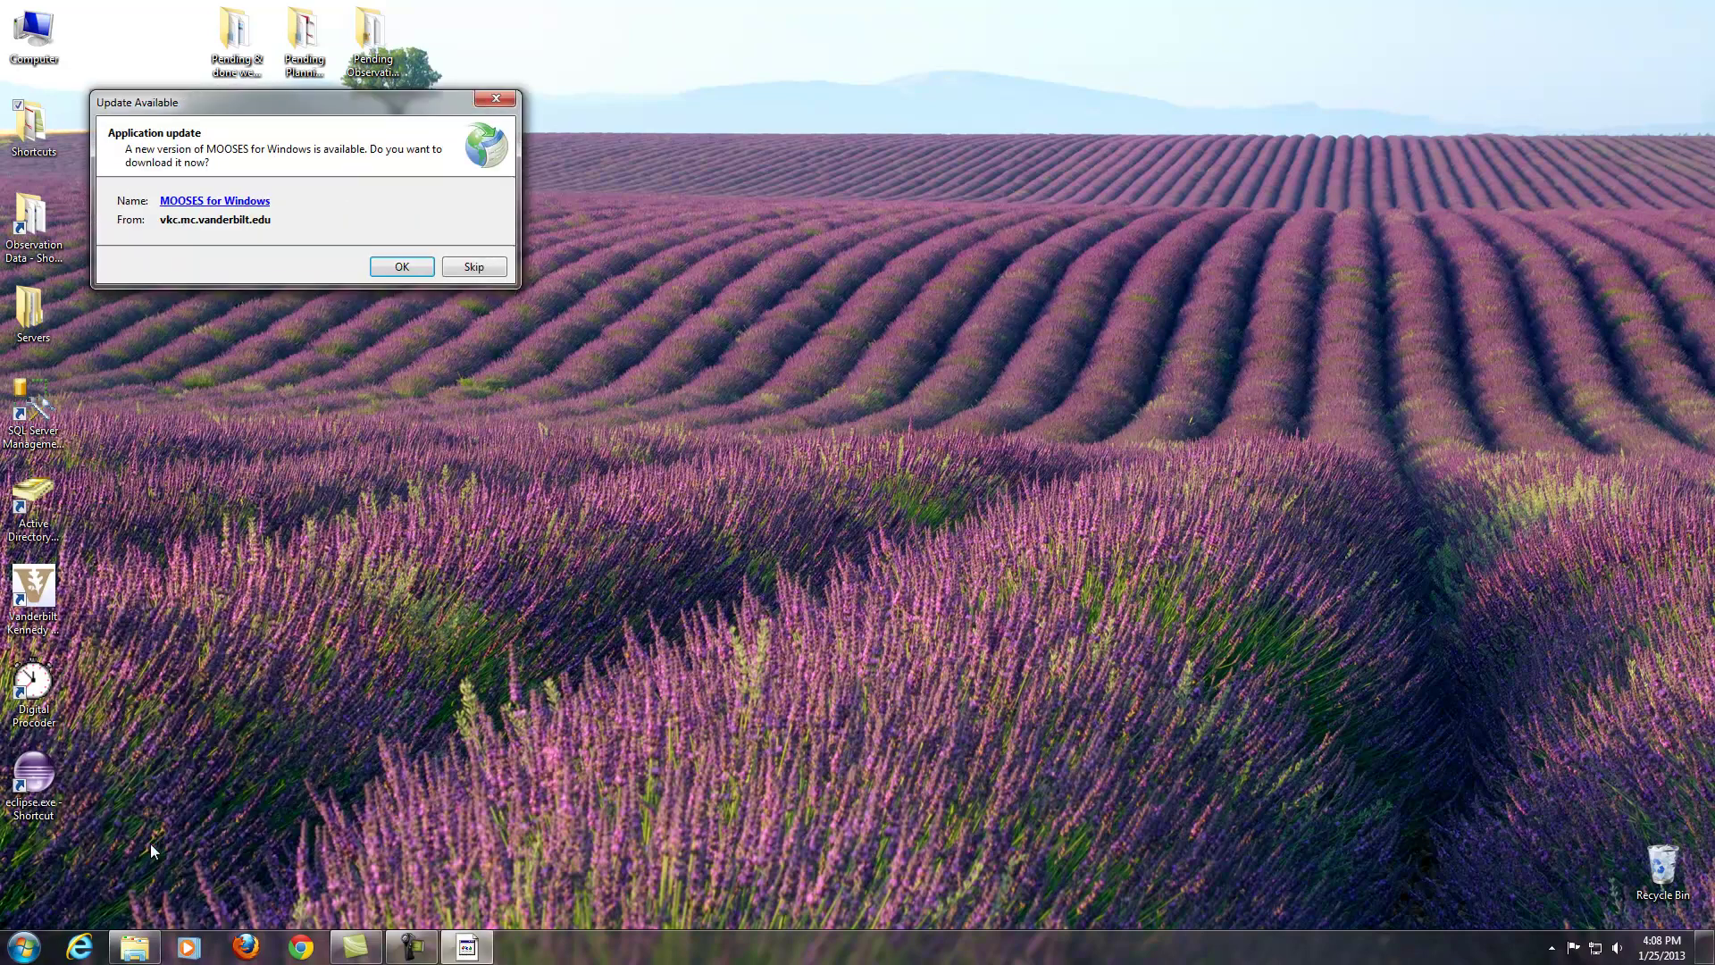
- Accept the MOOSES update and licence agreement, then enter the activation code and continue
click(402, 267)
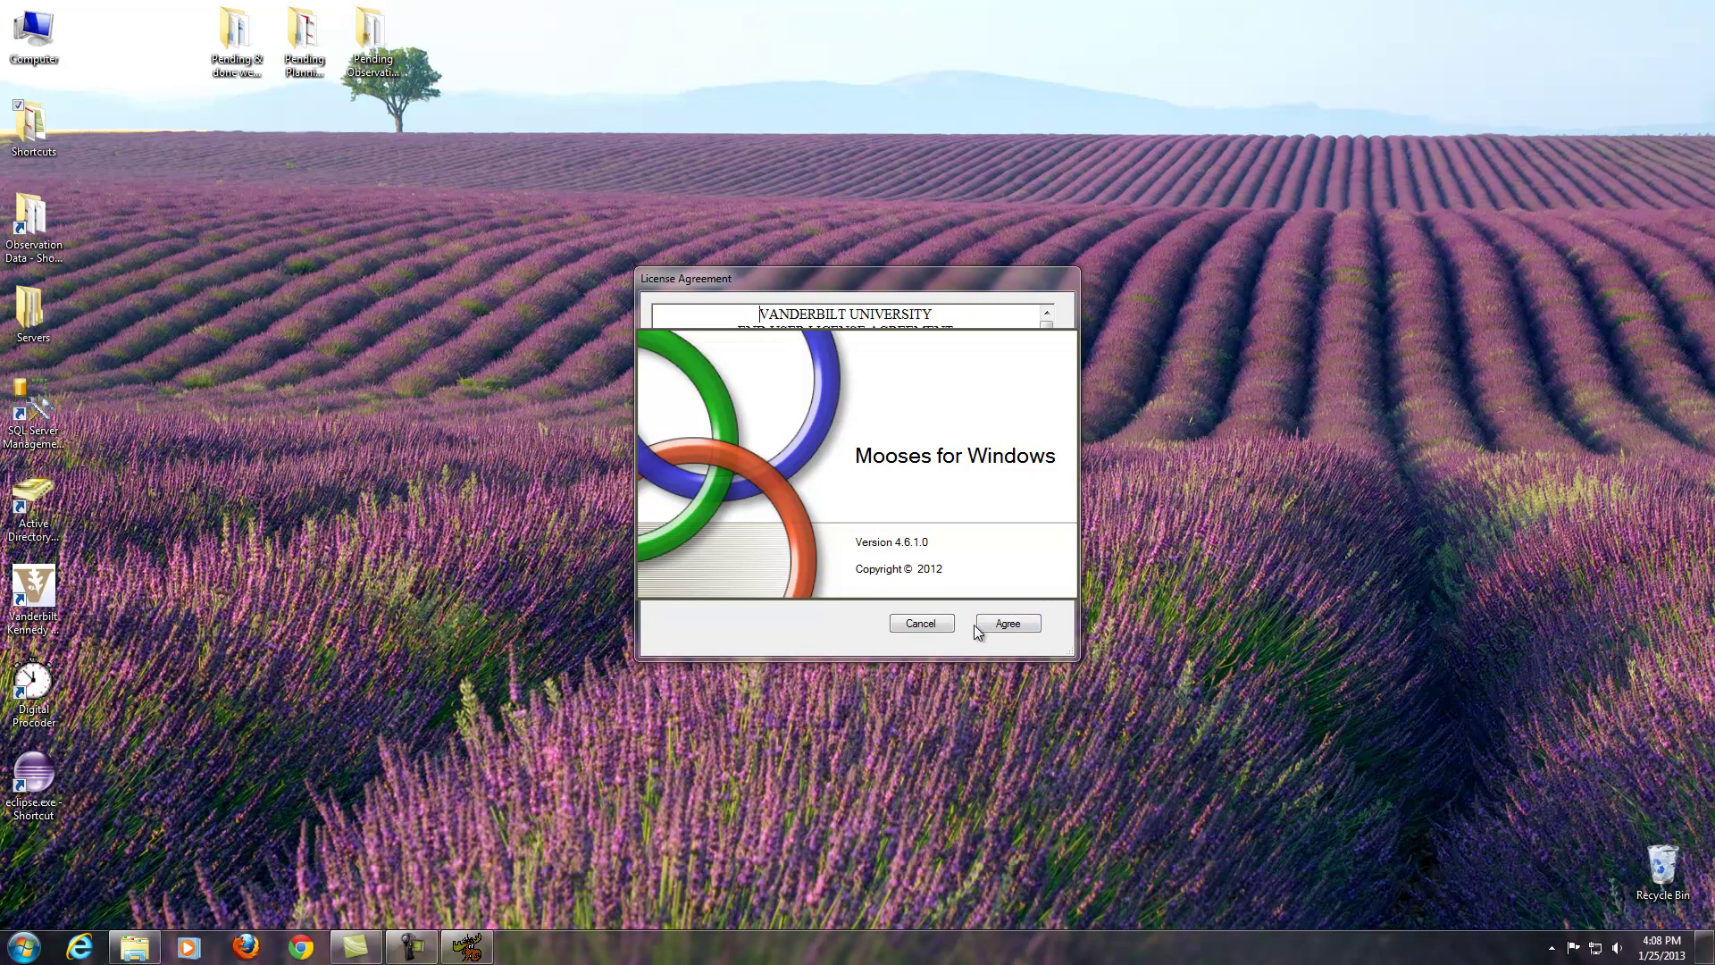
click(1007, 626)
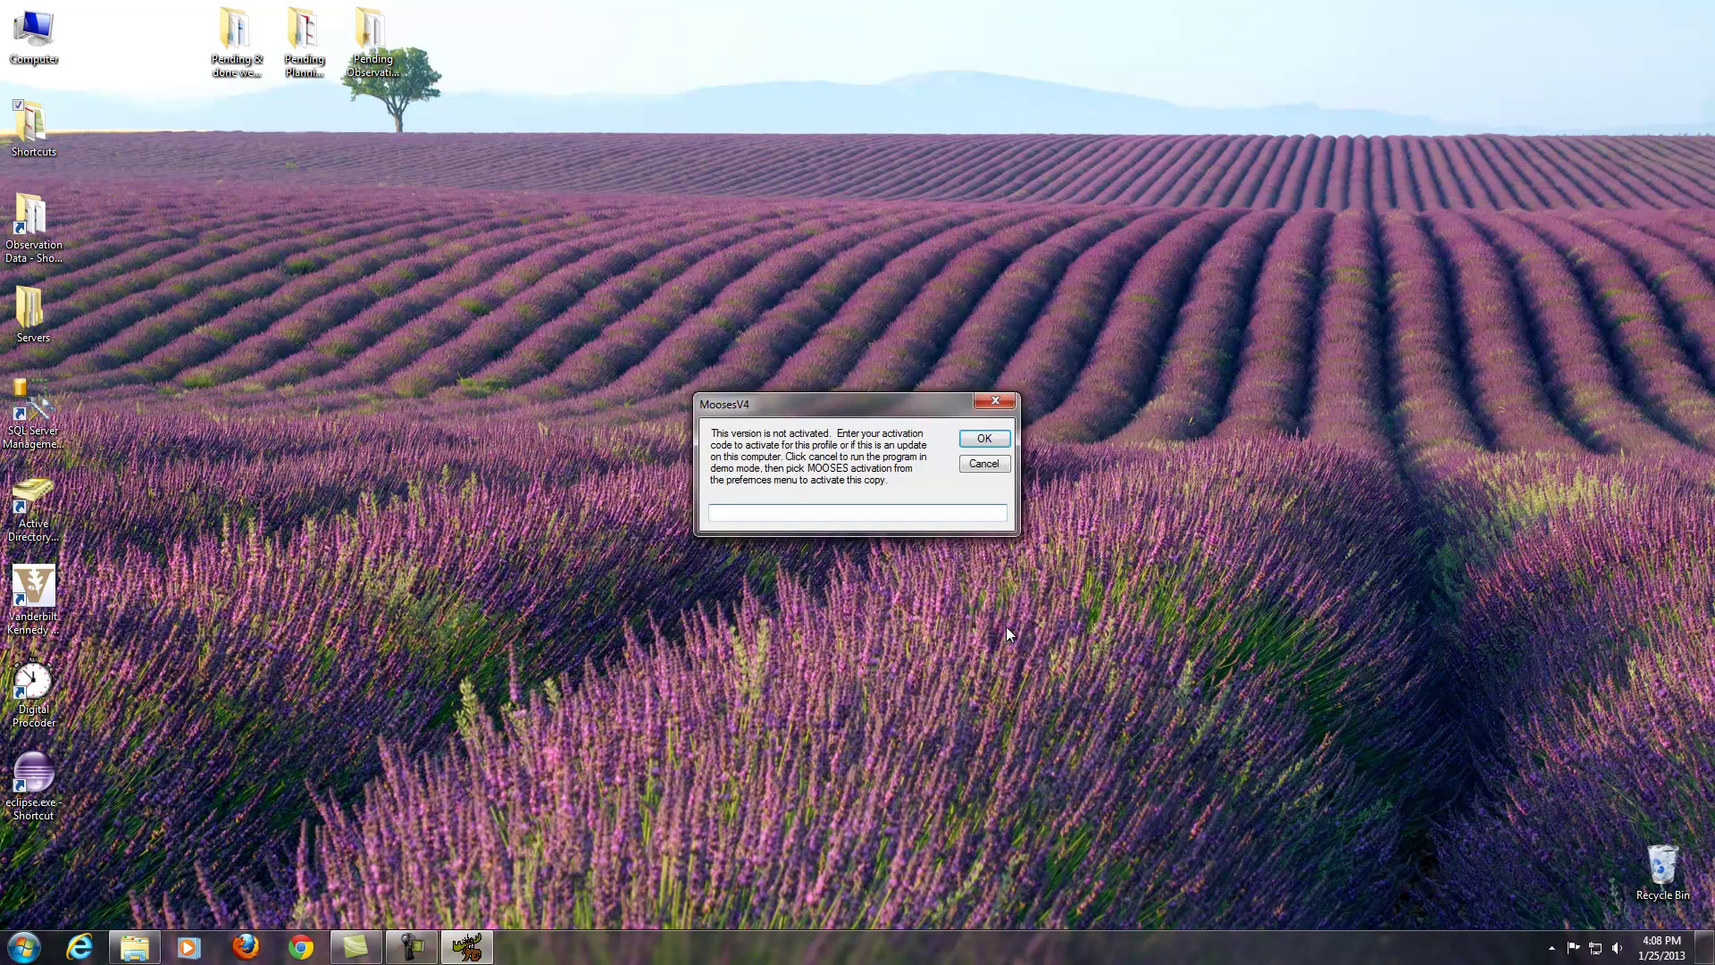
click(984, 438)
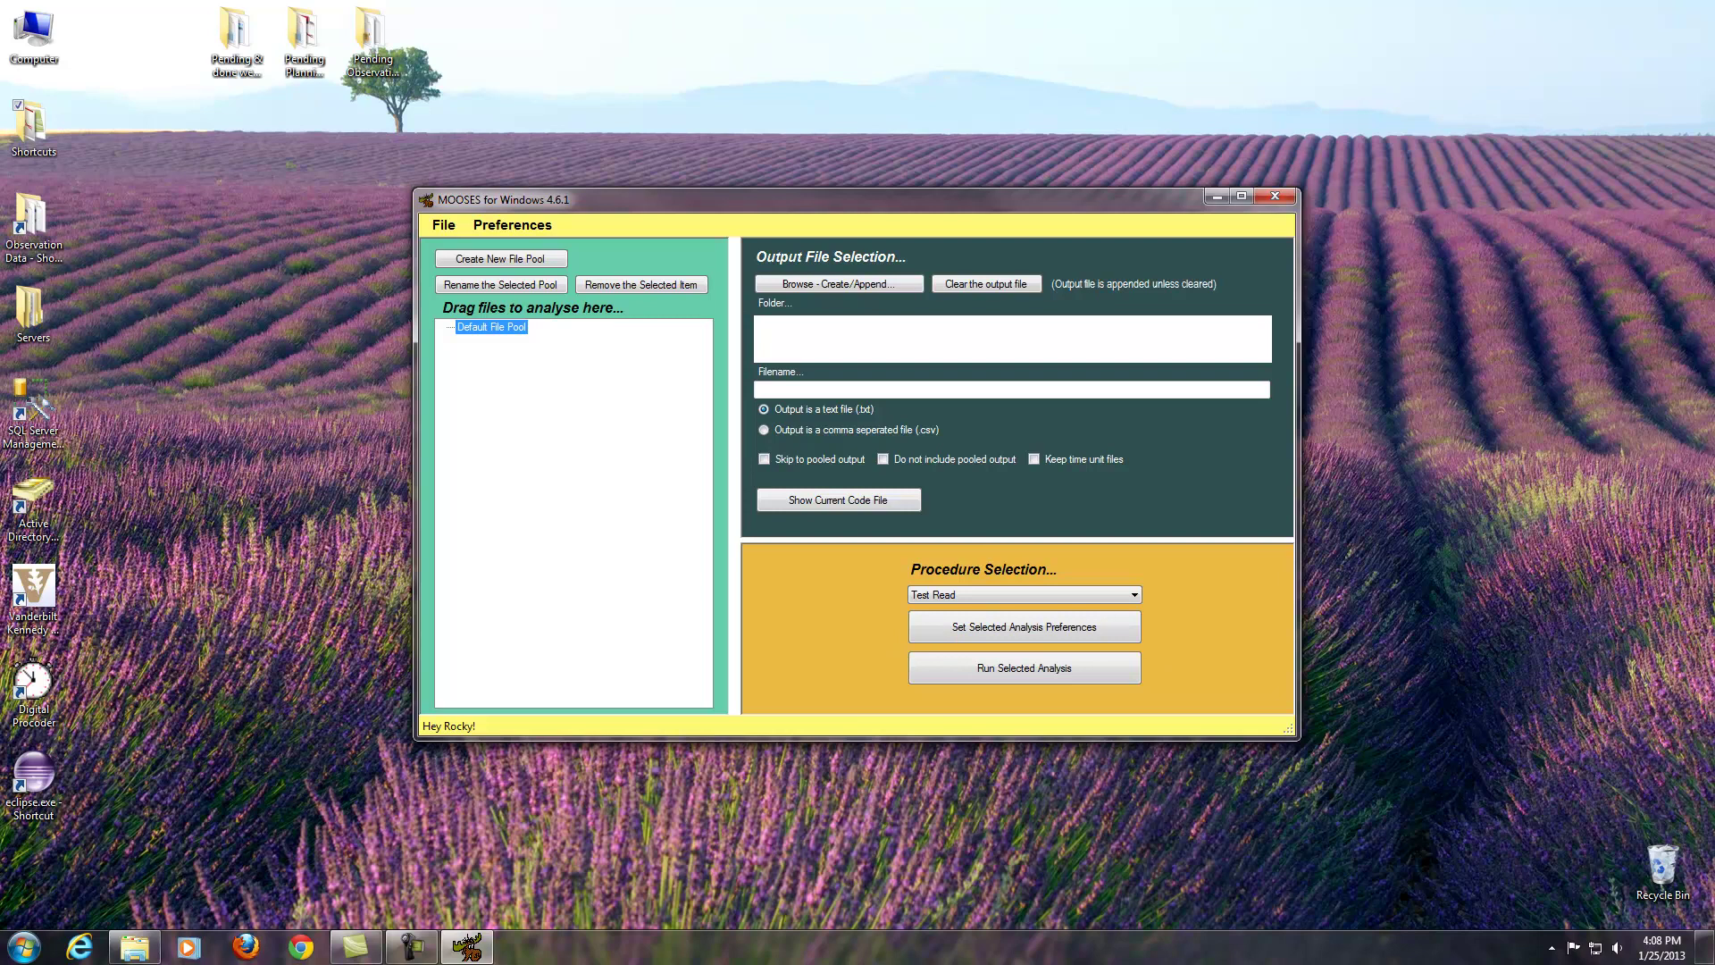
- Put the TCO Data folder on the desktop, open it narrowed, and place MOOSES beside it
drag(1635, 357, 270, 194)
drag(604, 197, 845, 79)
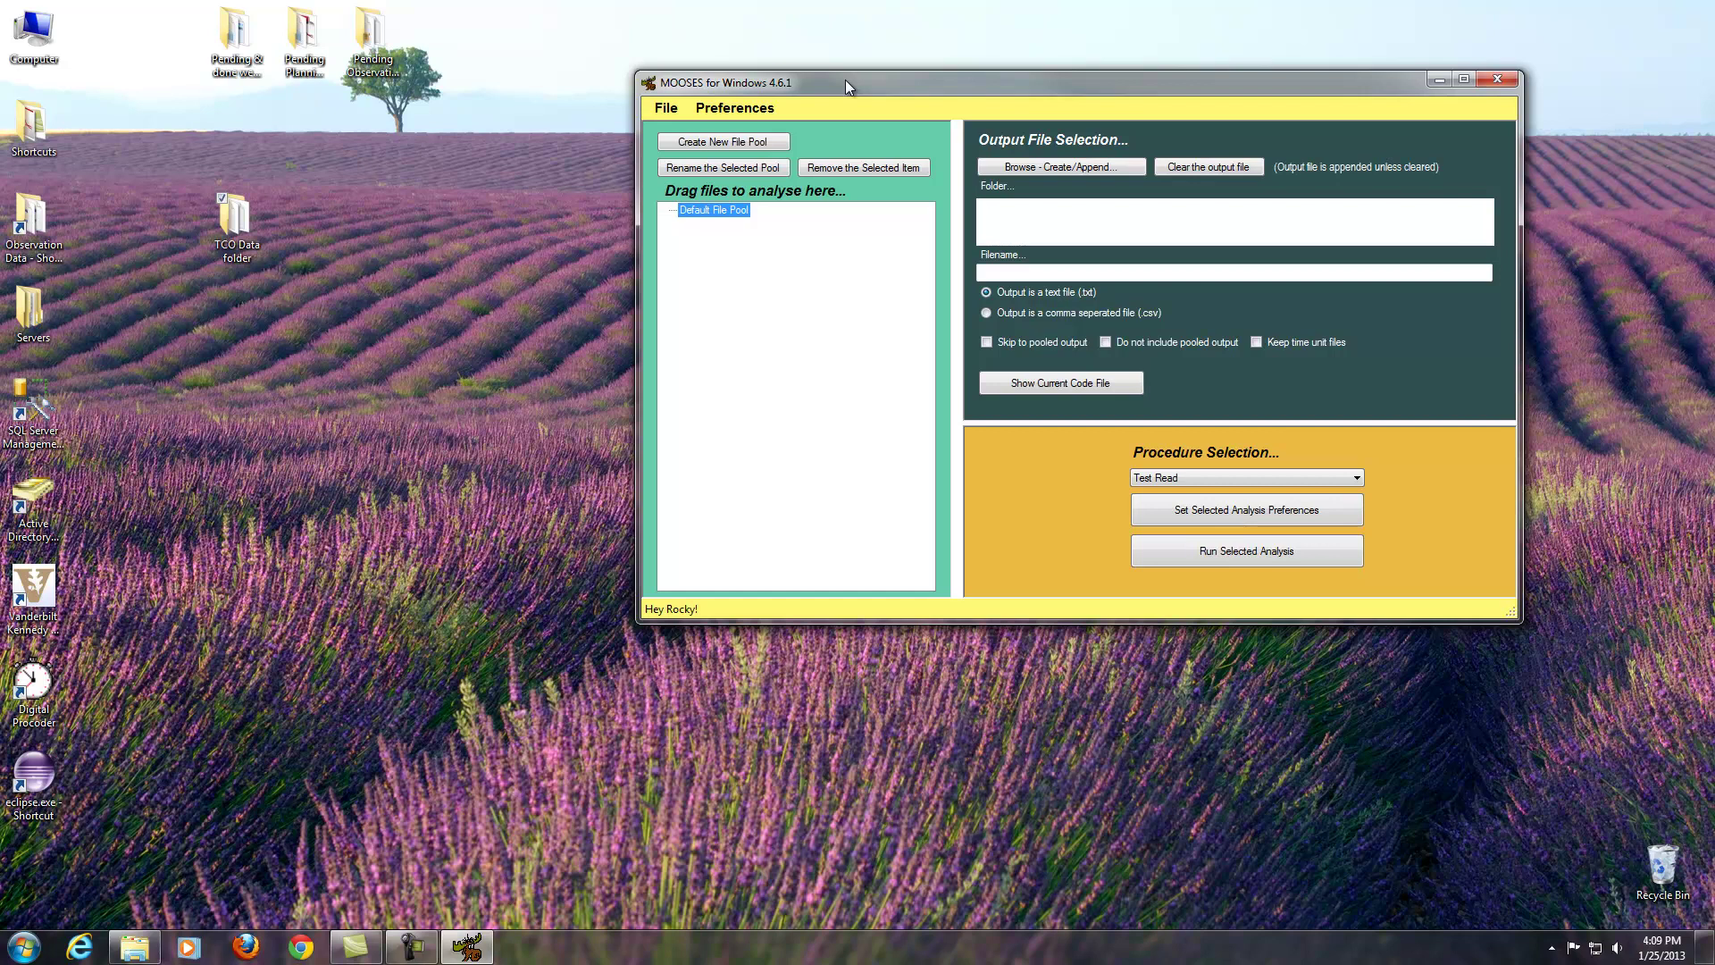
drag(846, 79, 673, 162)
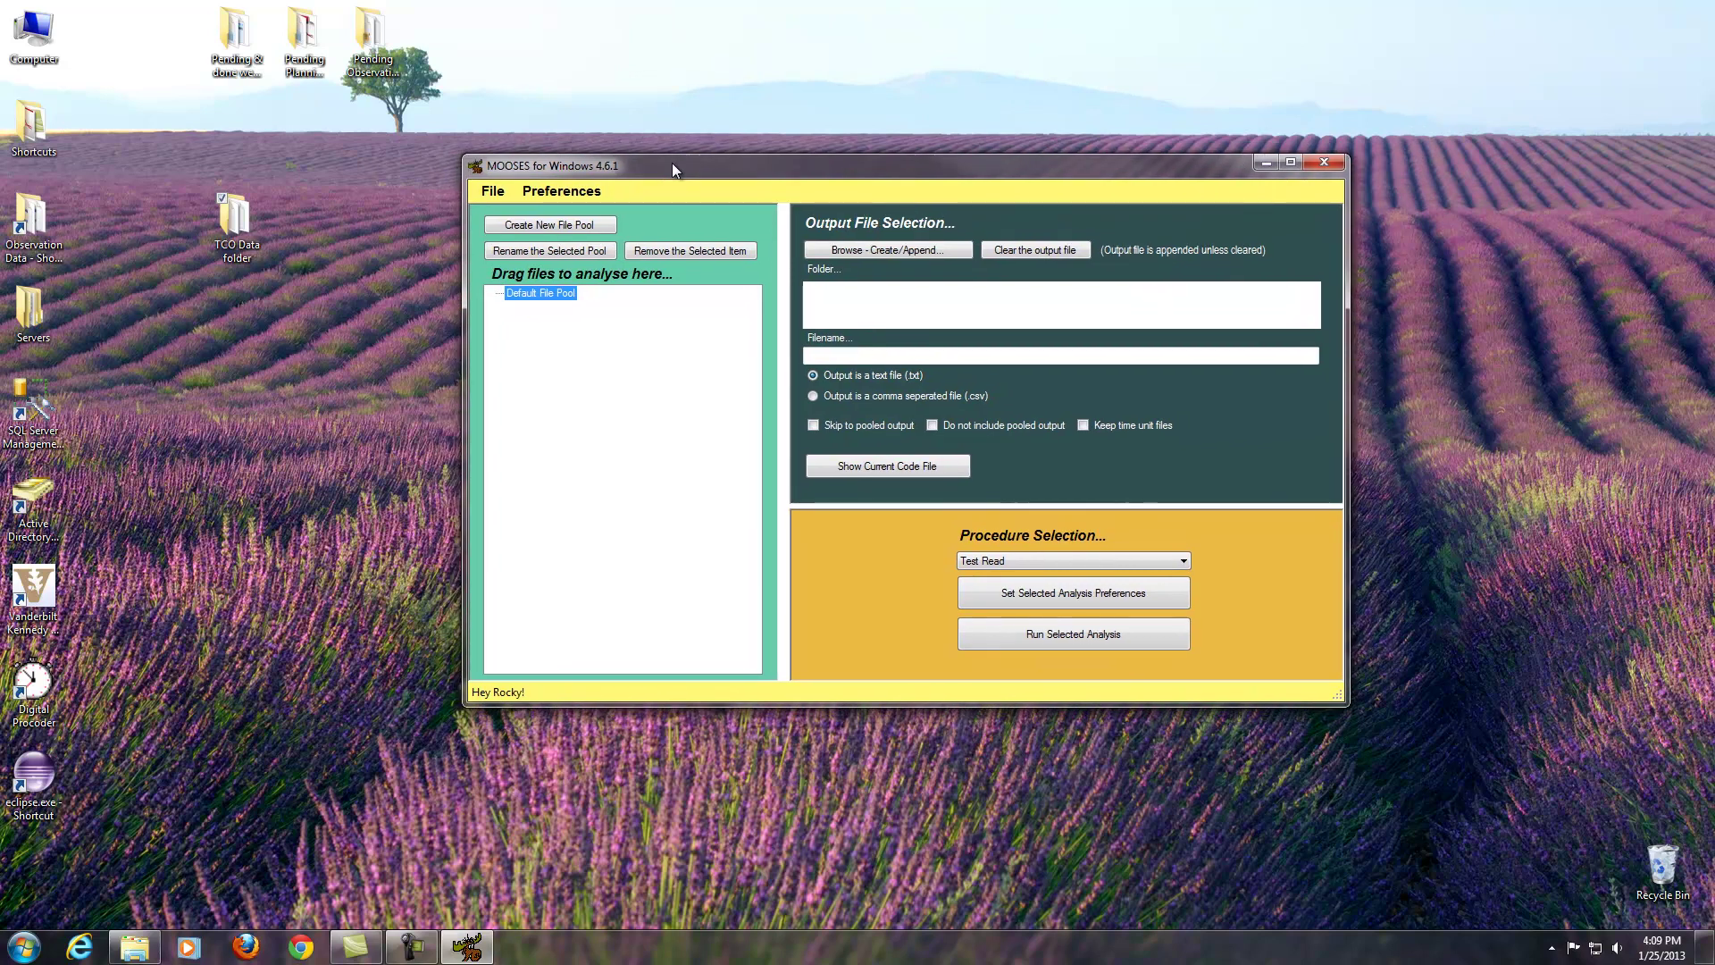
double_click(241, 235)
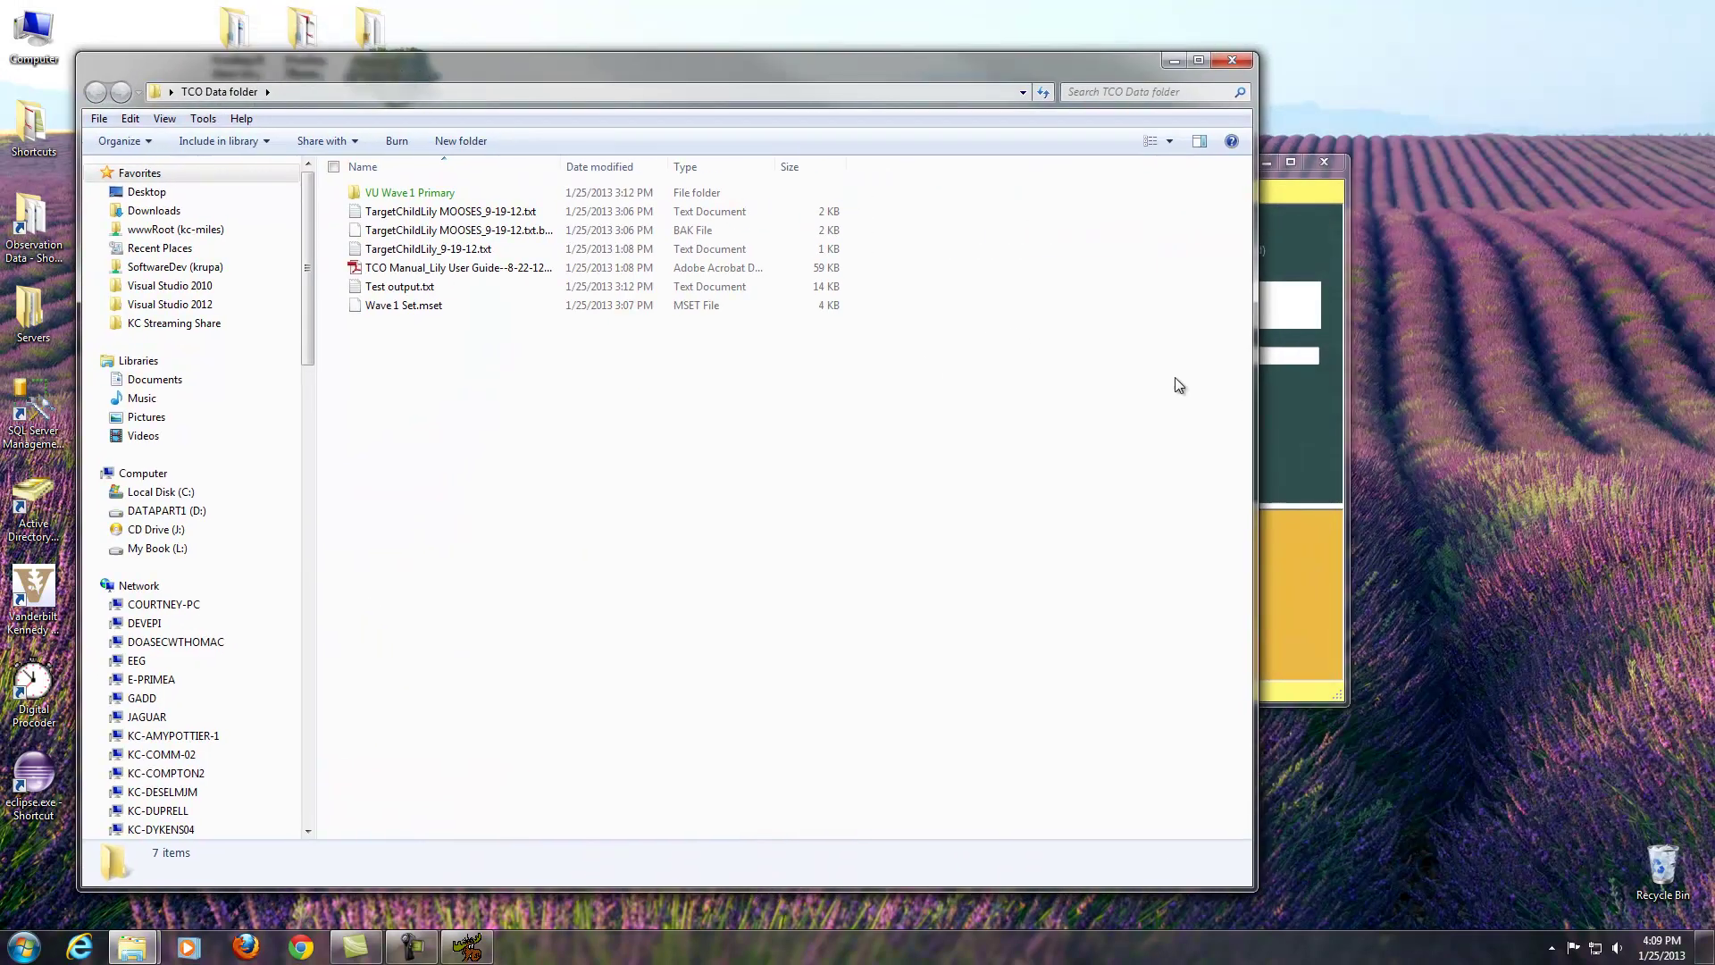
drag(1255, 407, 456, 403)
drag(717, 166, 844, 75)
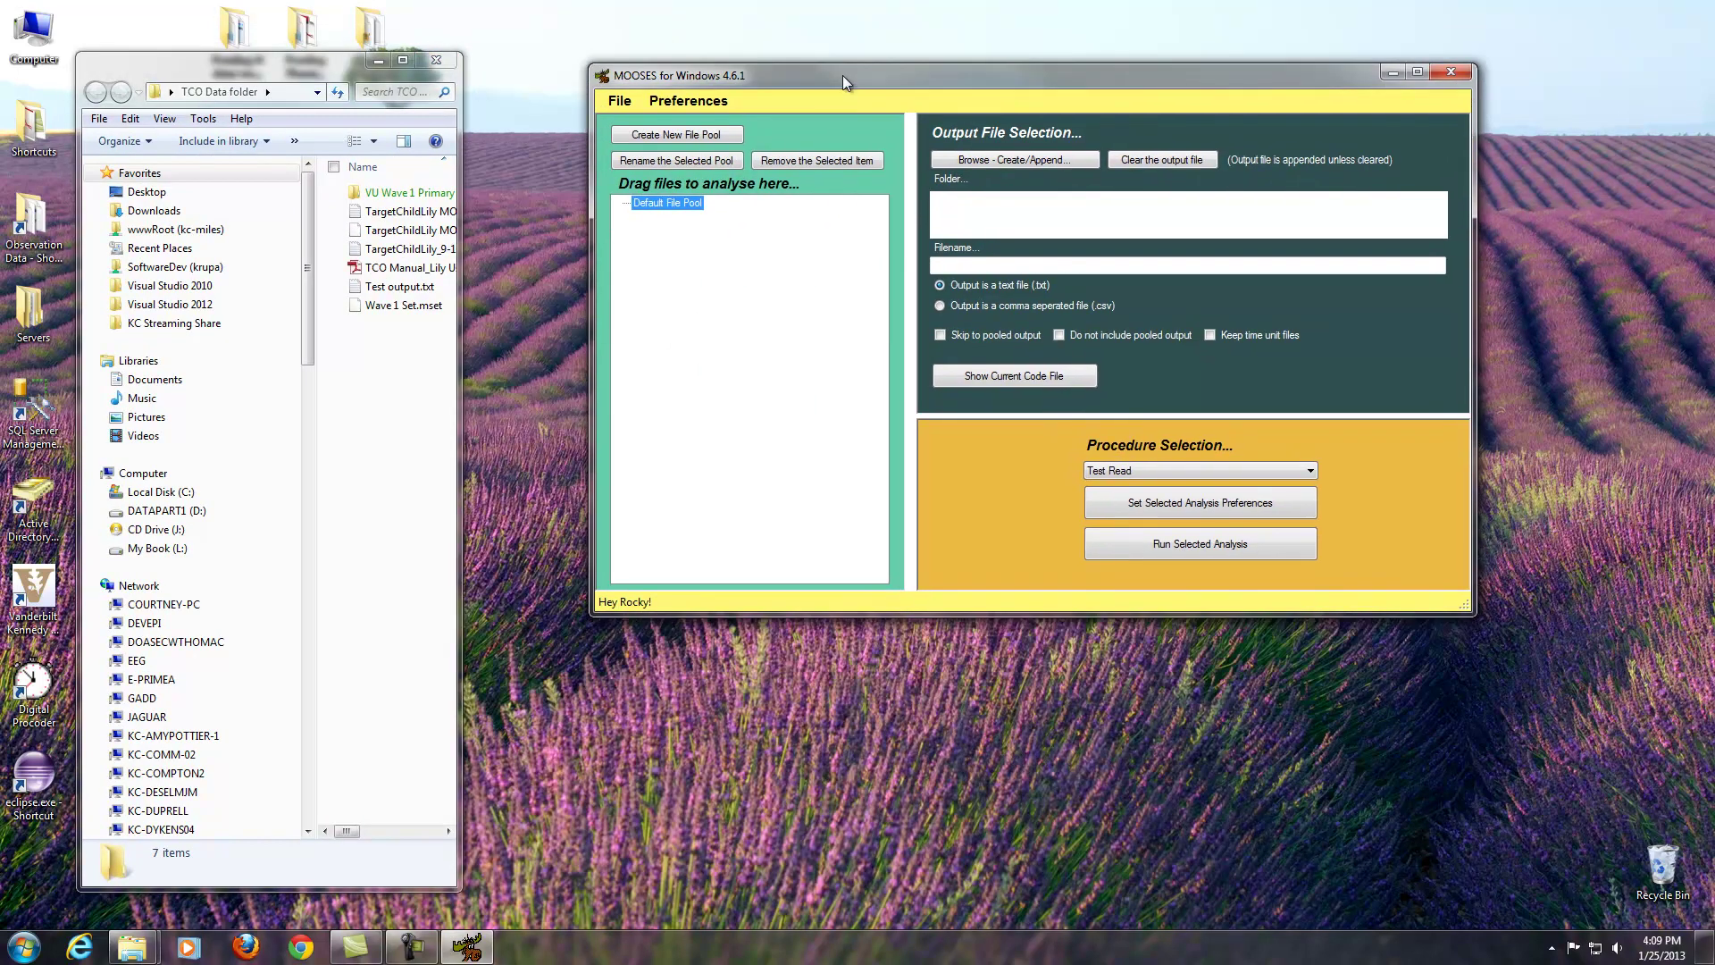
- Open TargetChildLily MOOSES_9-19-12.txt from Desktop > TCO Data in the Code File Editor
click(705, 101)
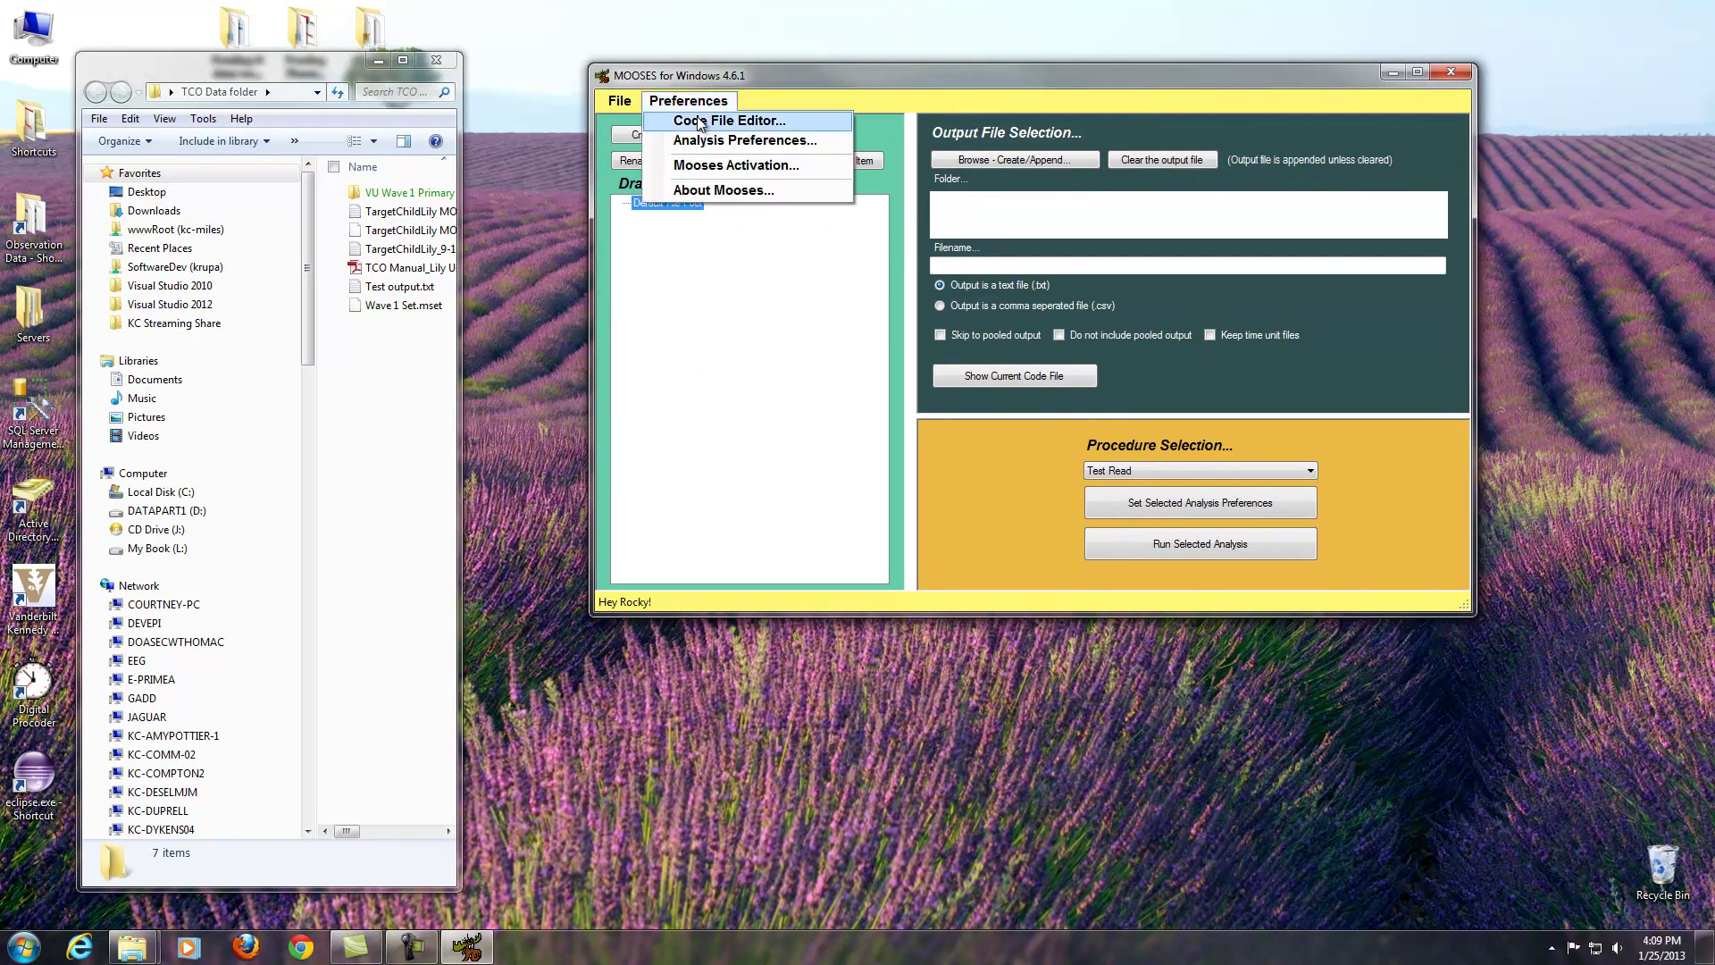
click(715, 119)
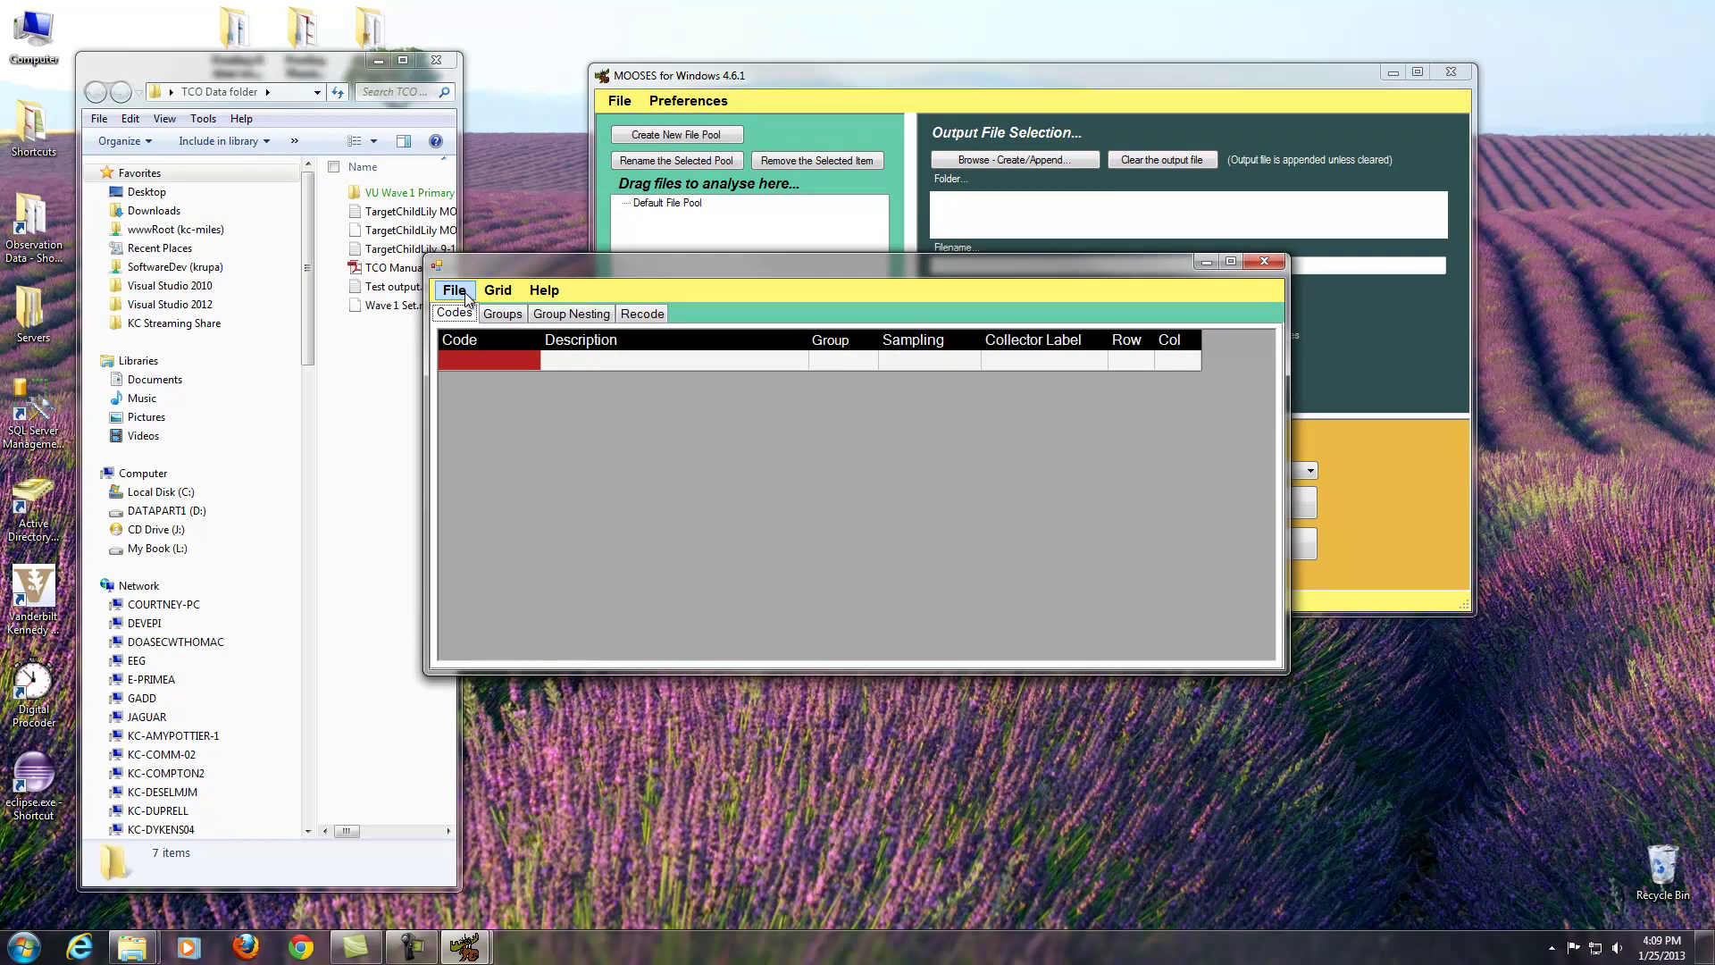
click(453, 290)
click(479, 343)
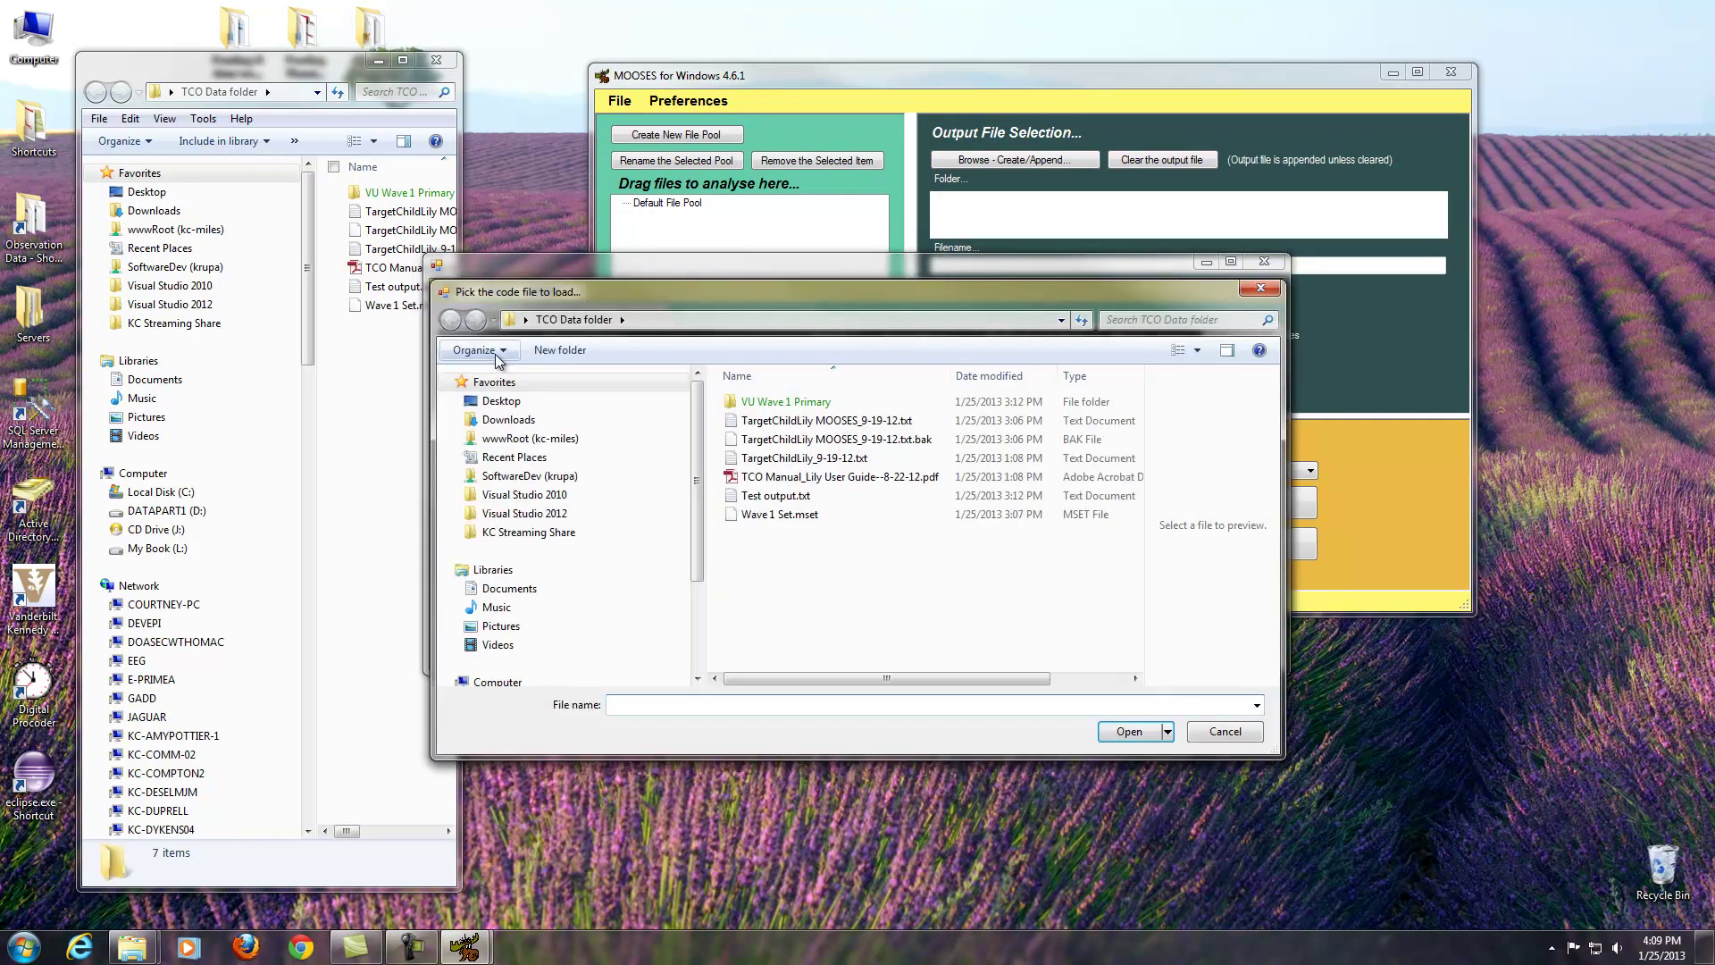
click(540, 406)
double_click(904, 650)
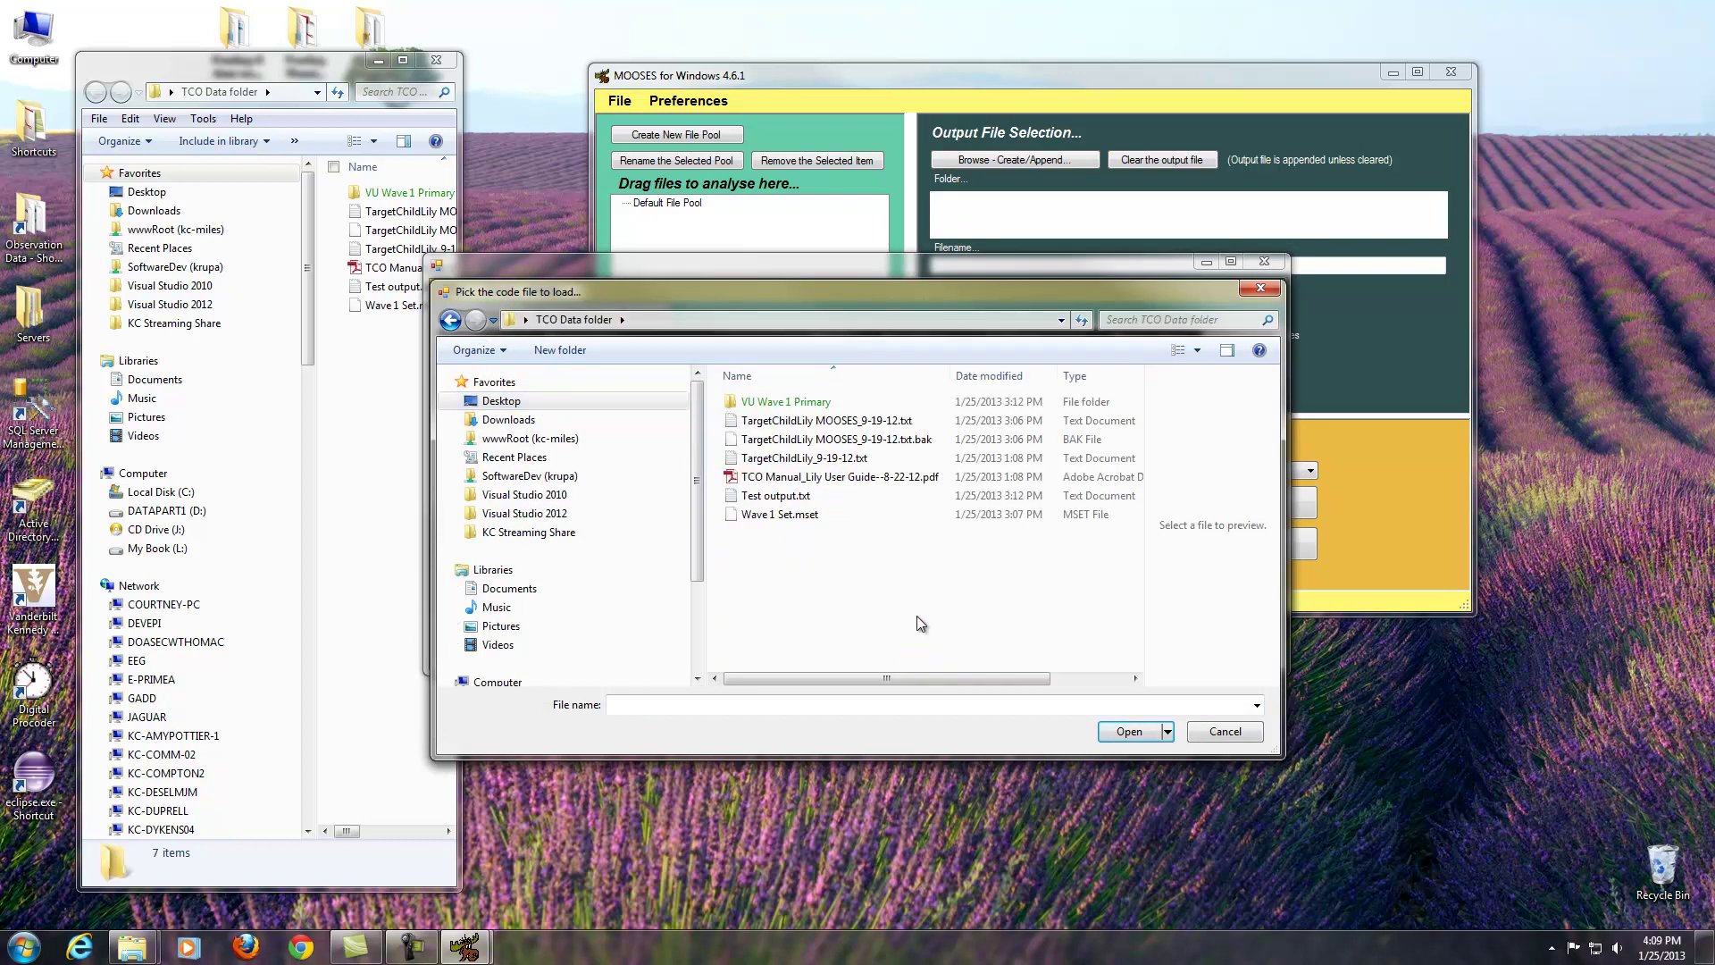
double_click(875, 421)
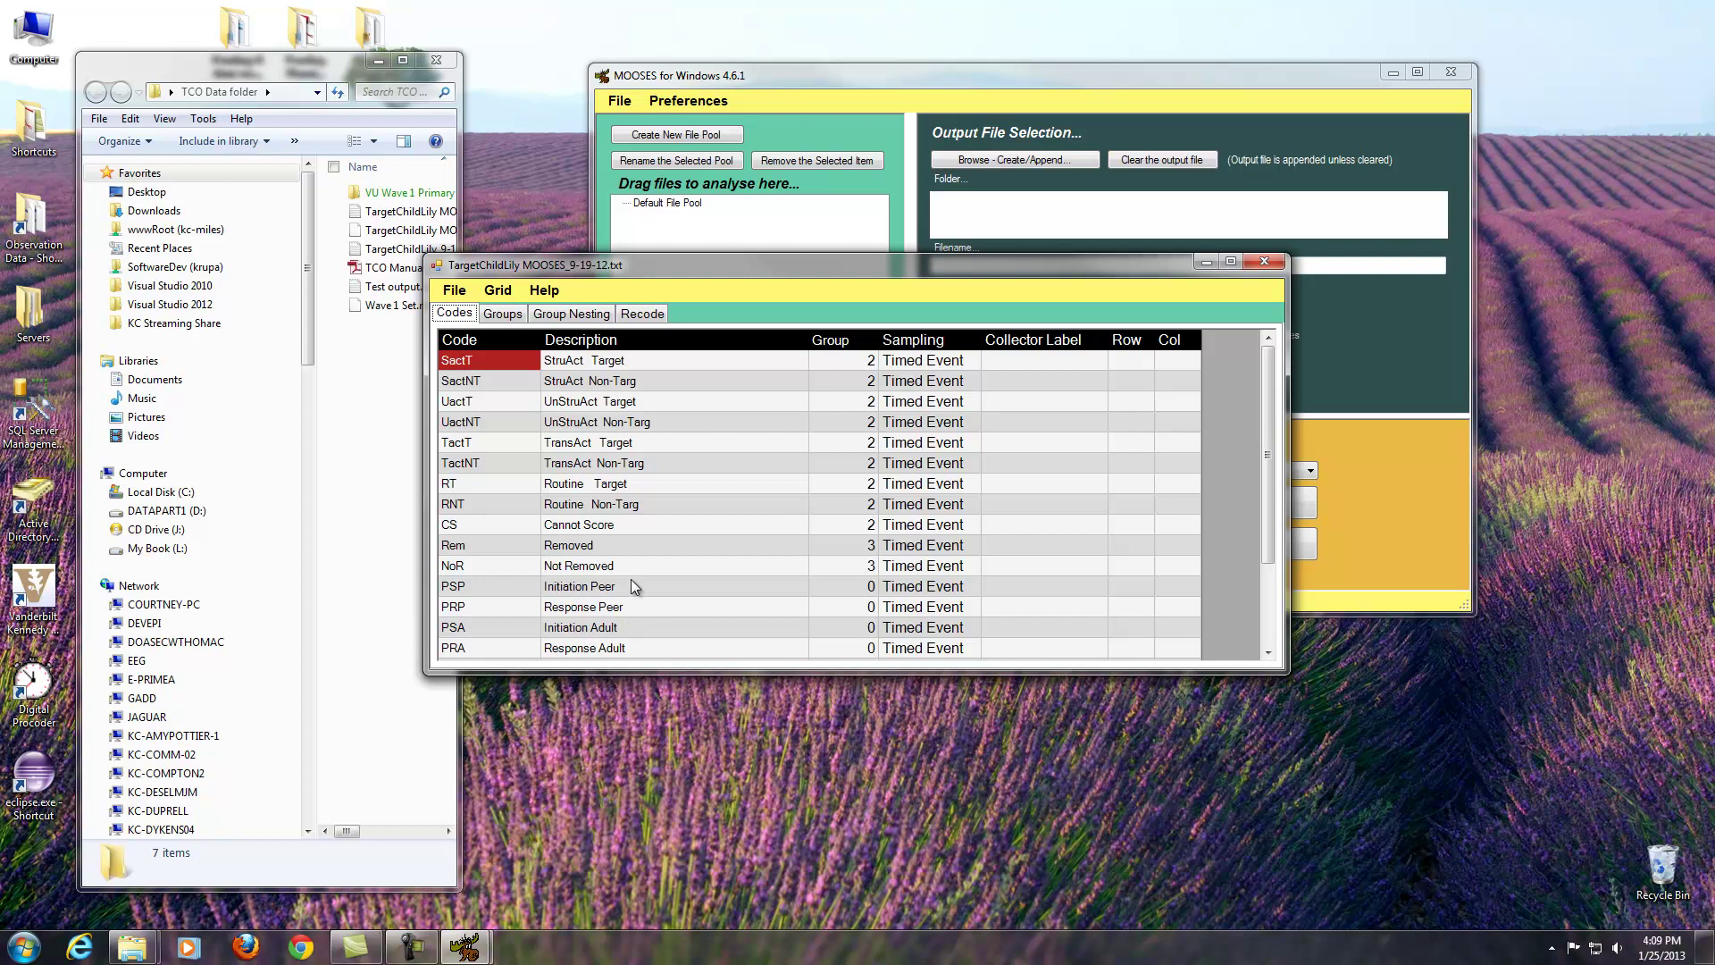
- Scroll the Codes grid, then view the Groups tab's Social Interaction, Activity, Removed and Type of CB metrics
click(658, 591)
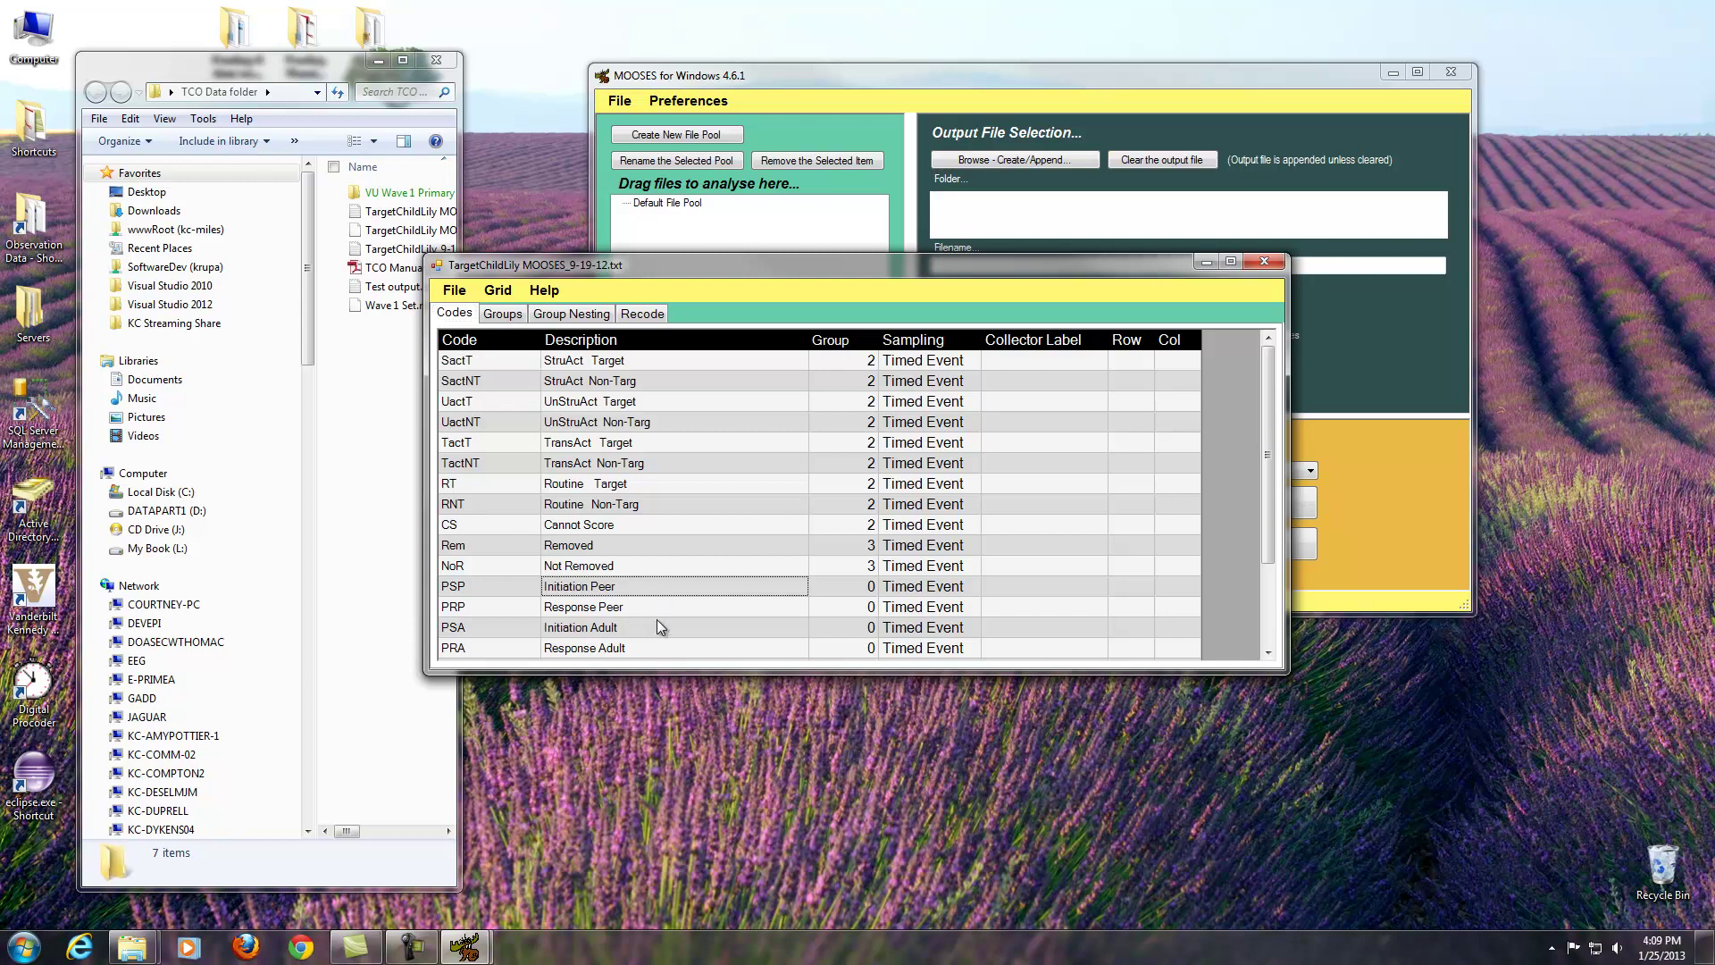
scroll(661, 616, down, 2)
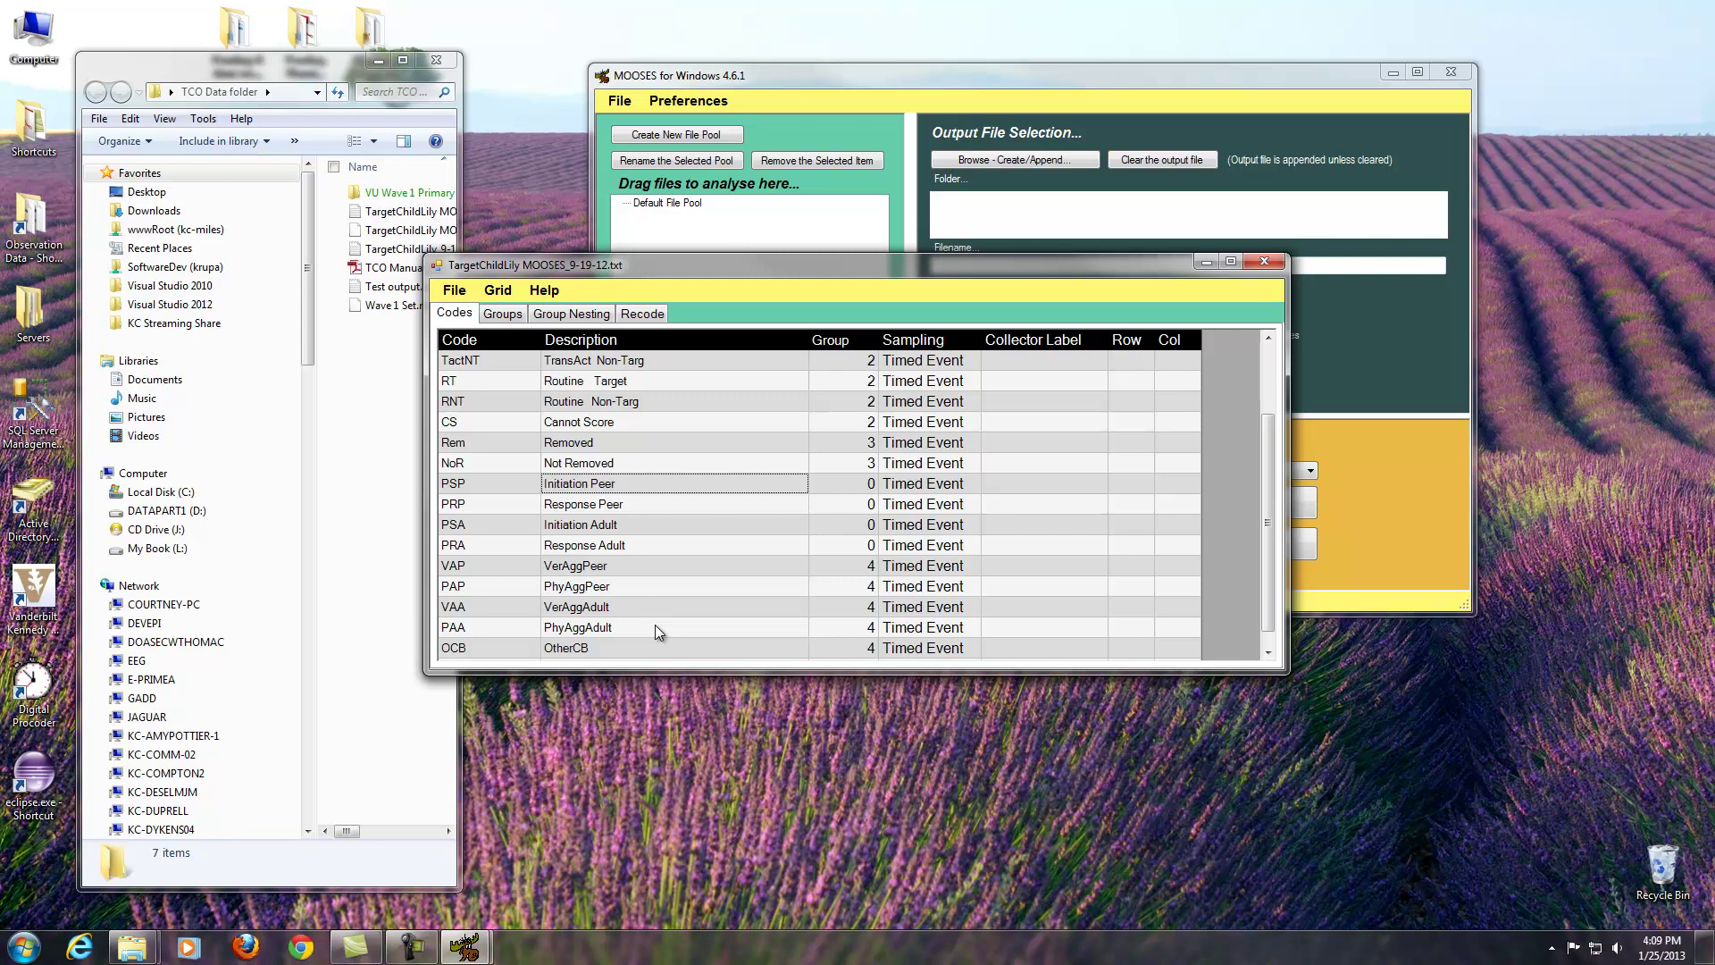
scroll(656, 629, up, 2)
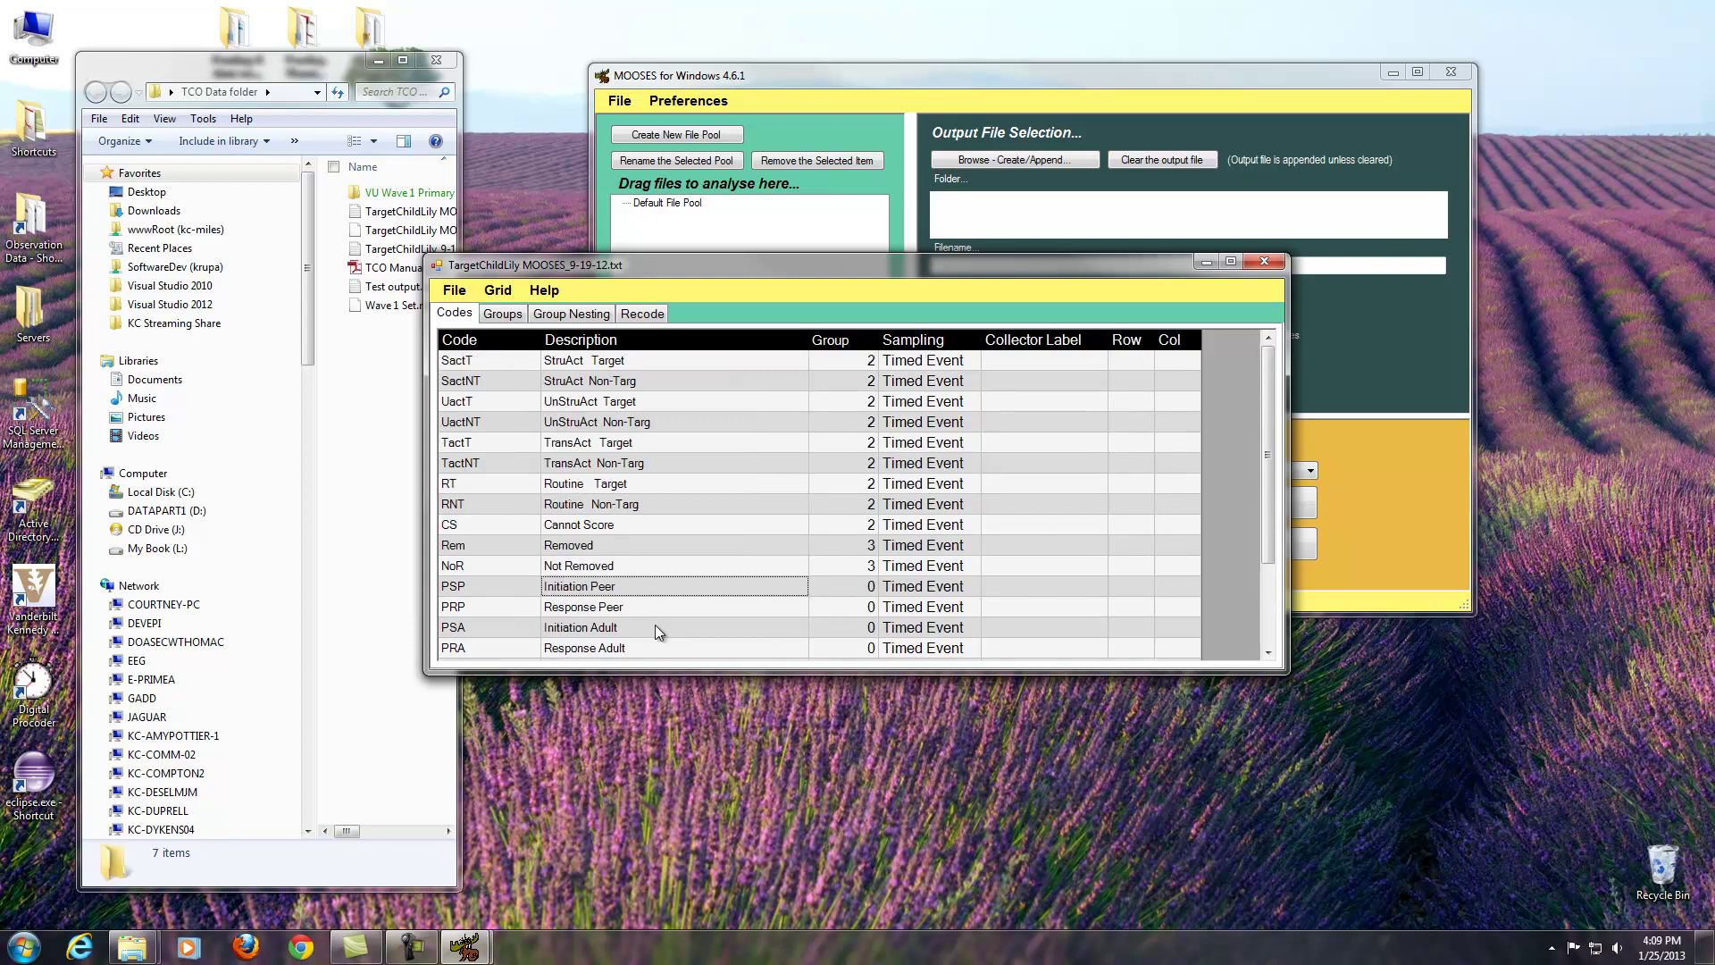
click(512, 314)
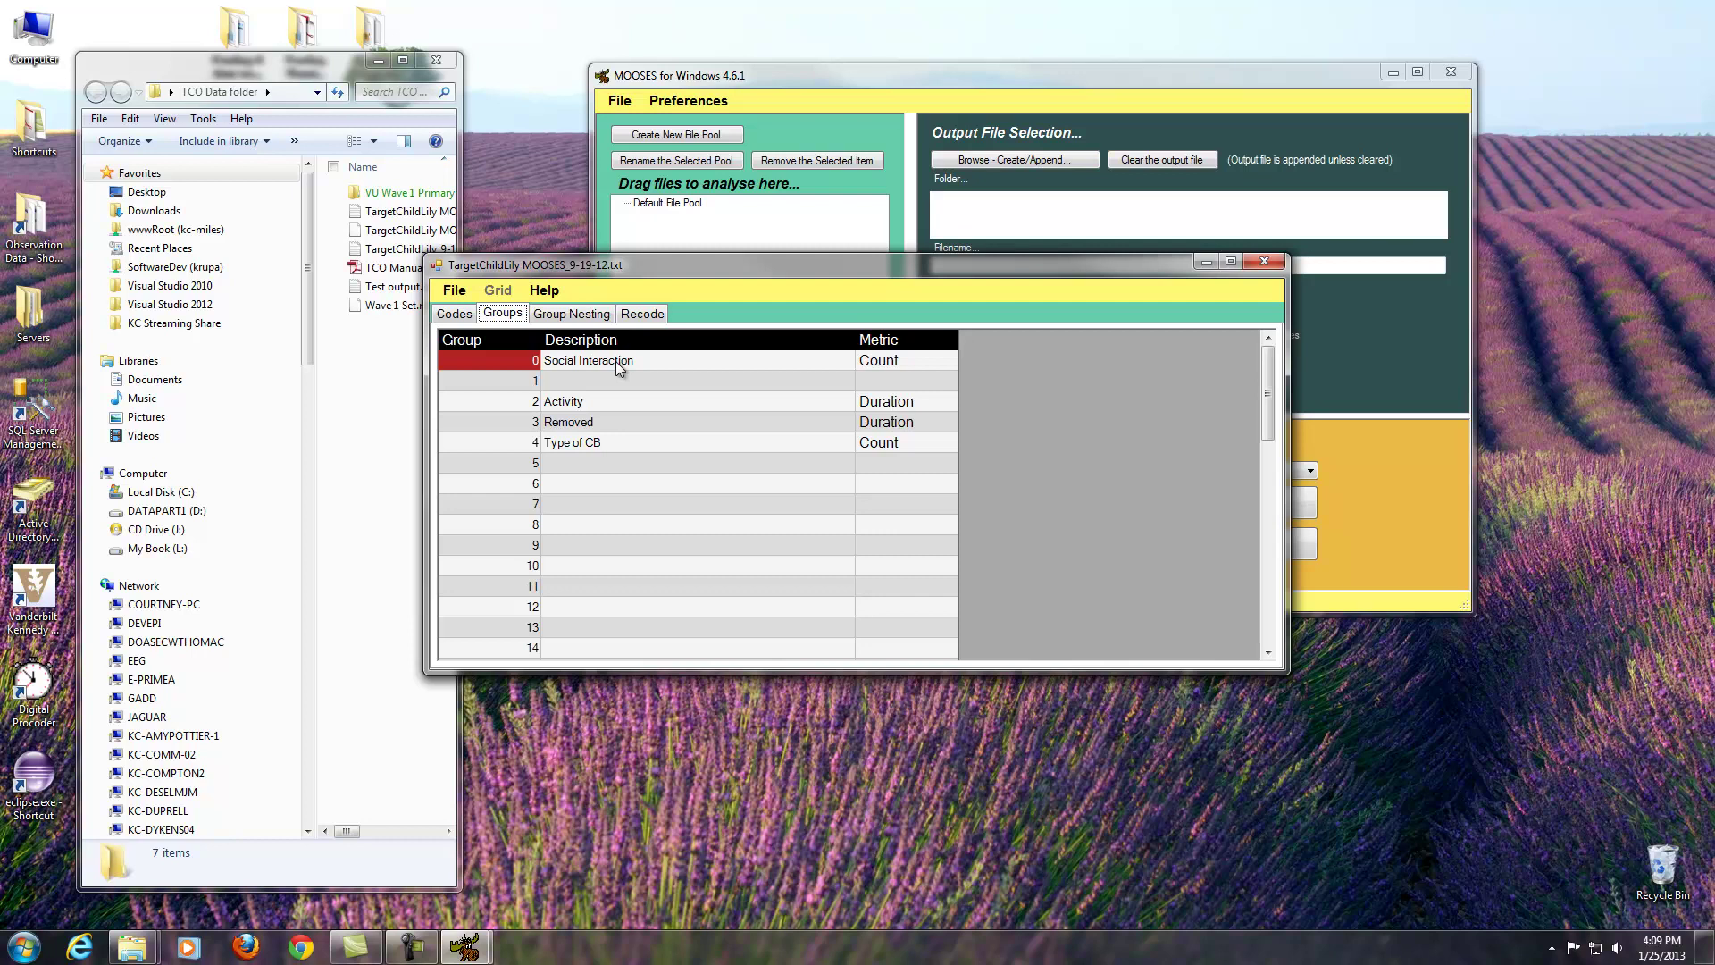
click(593, 410)
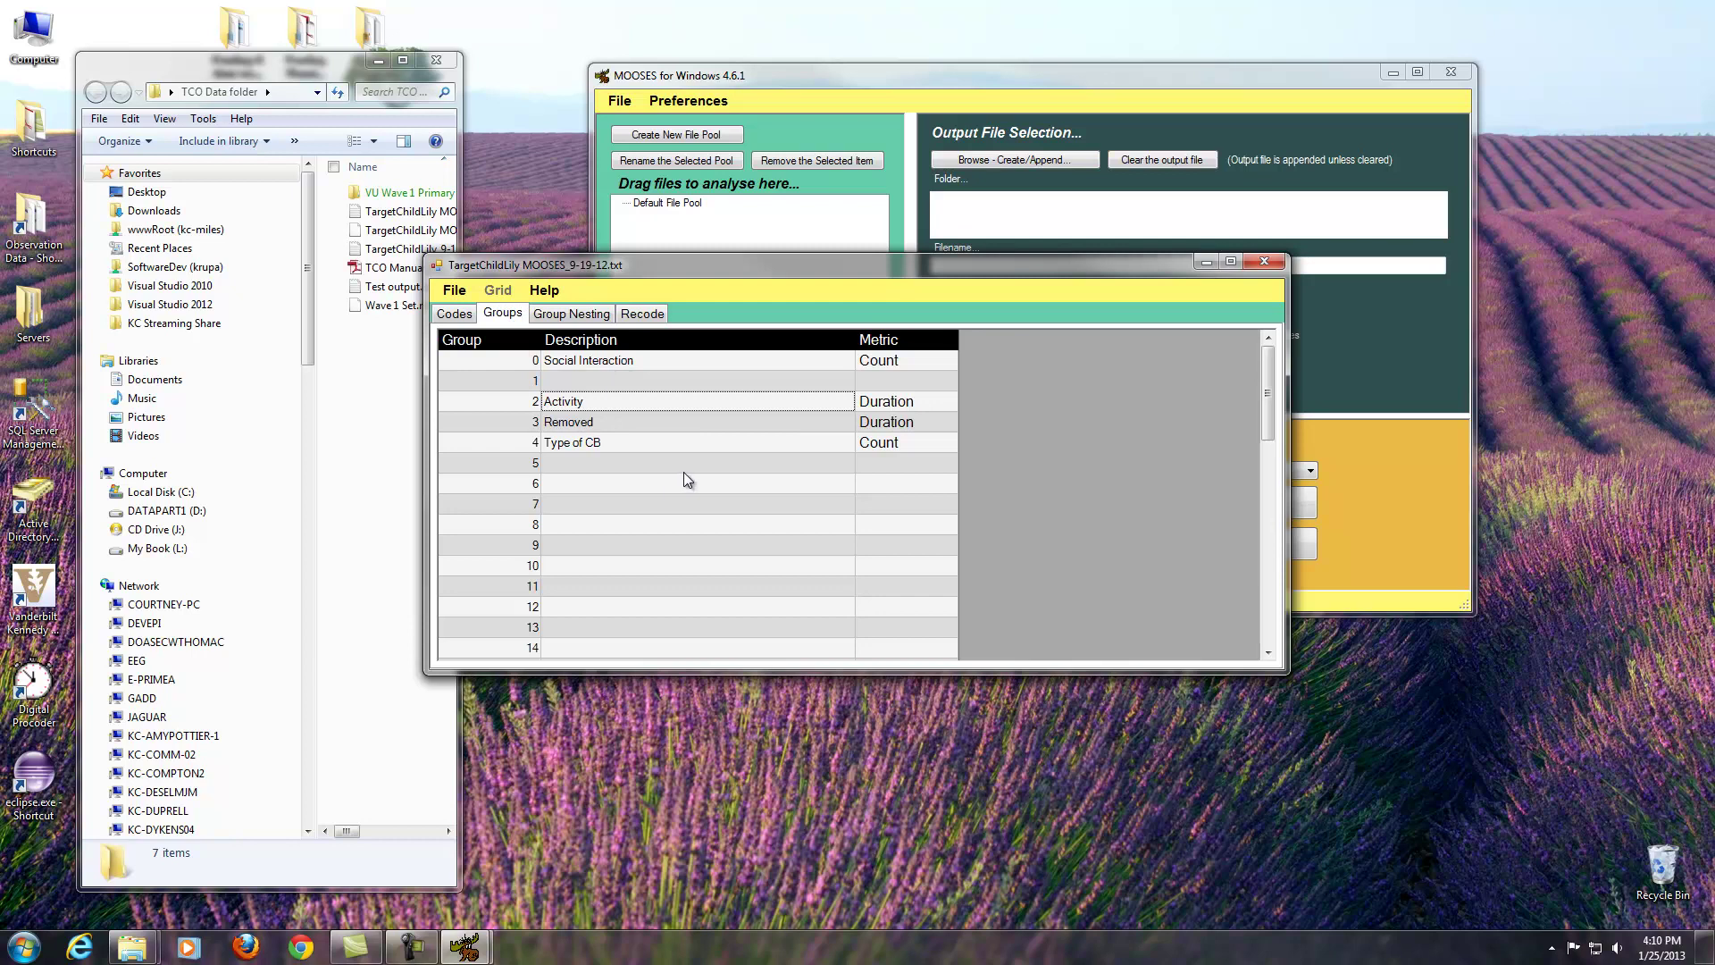
- Replace the old Activity nesting with Group 0: Social Interaction nested under Group 2: Activity
click(575, 317)
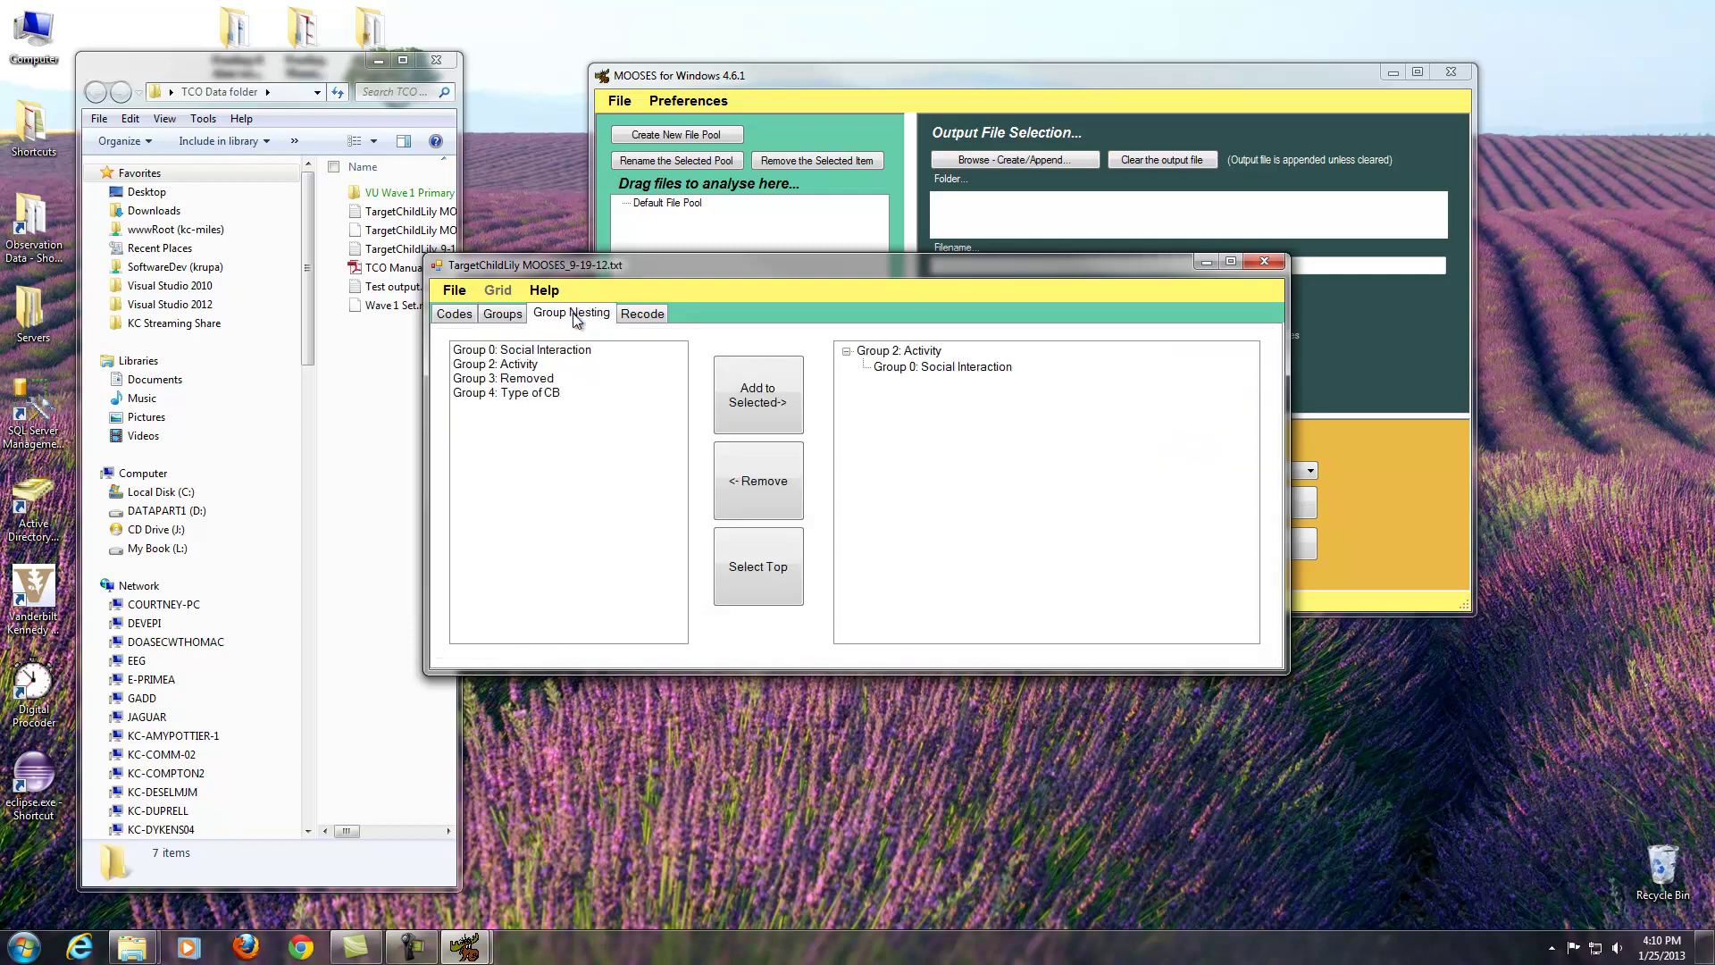
click(930, 353)
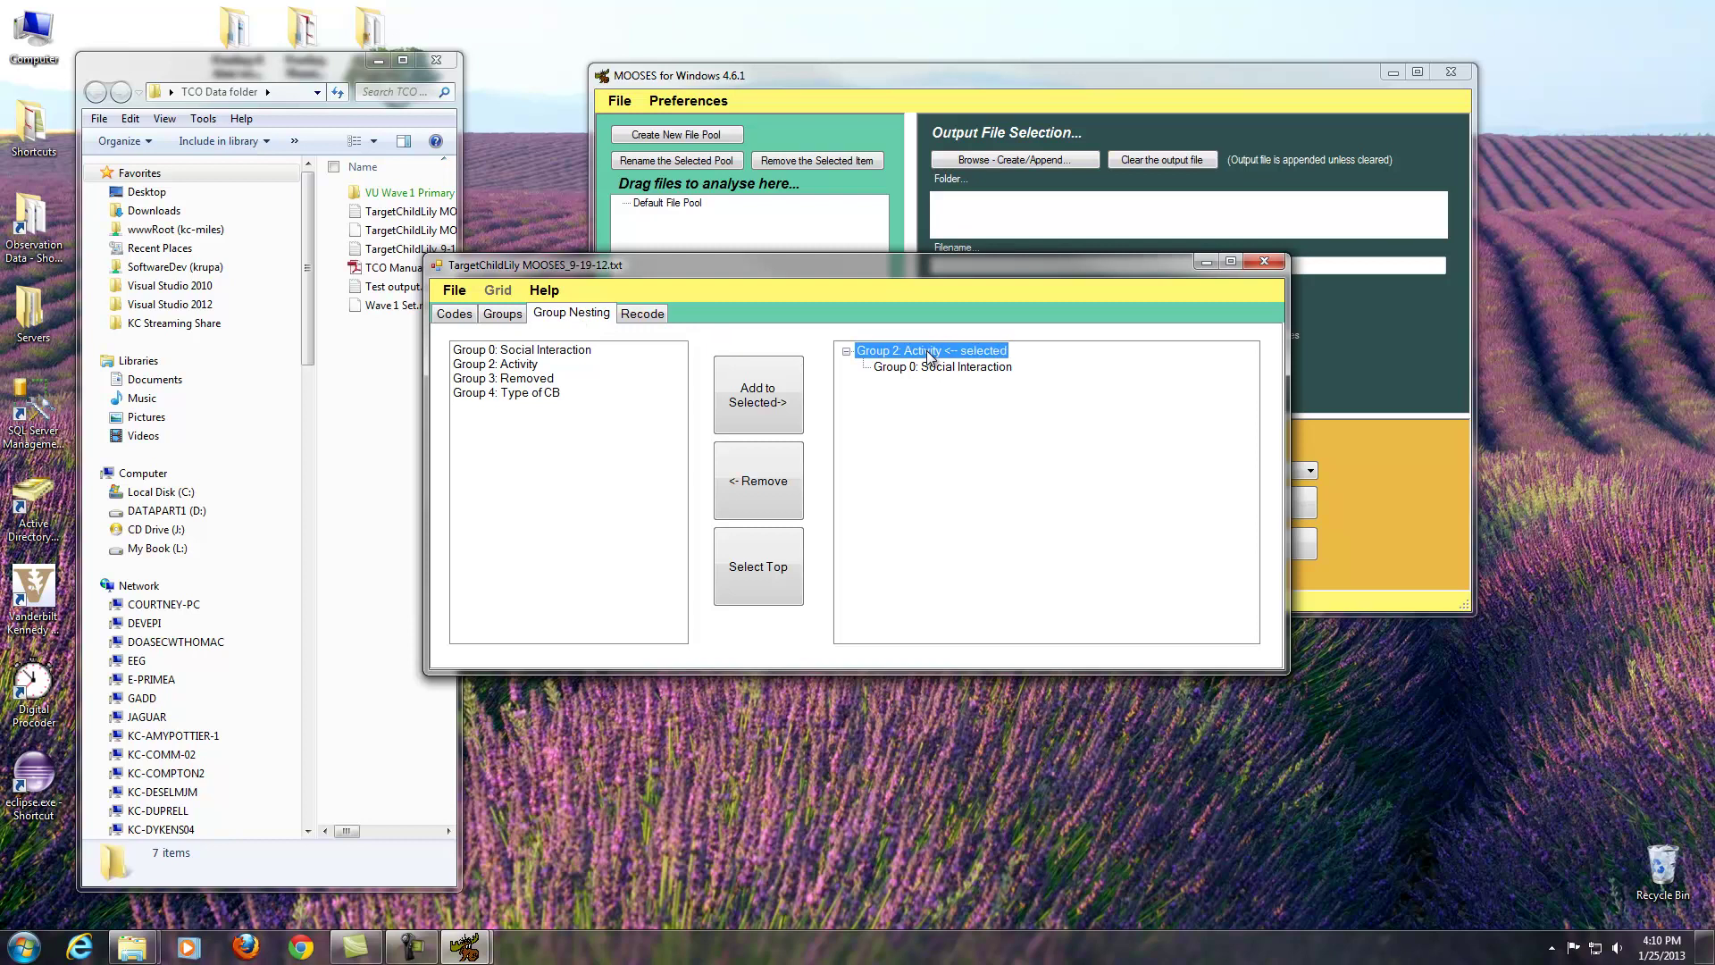
click(772, 486)
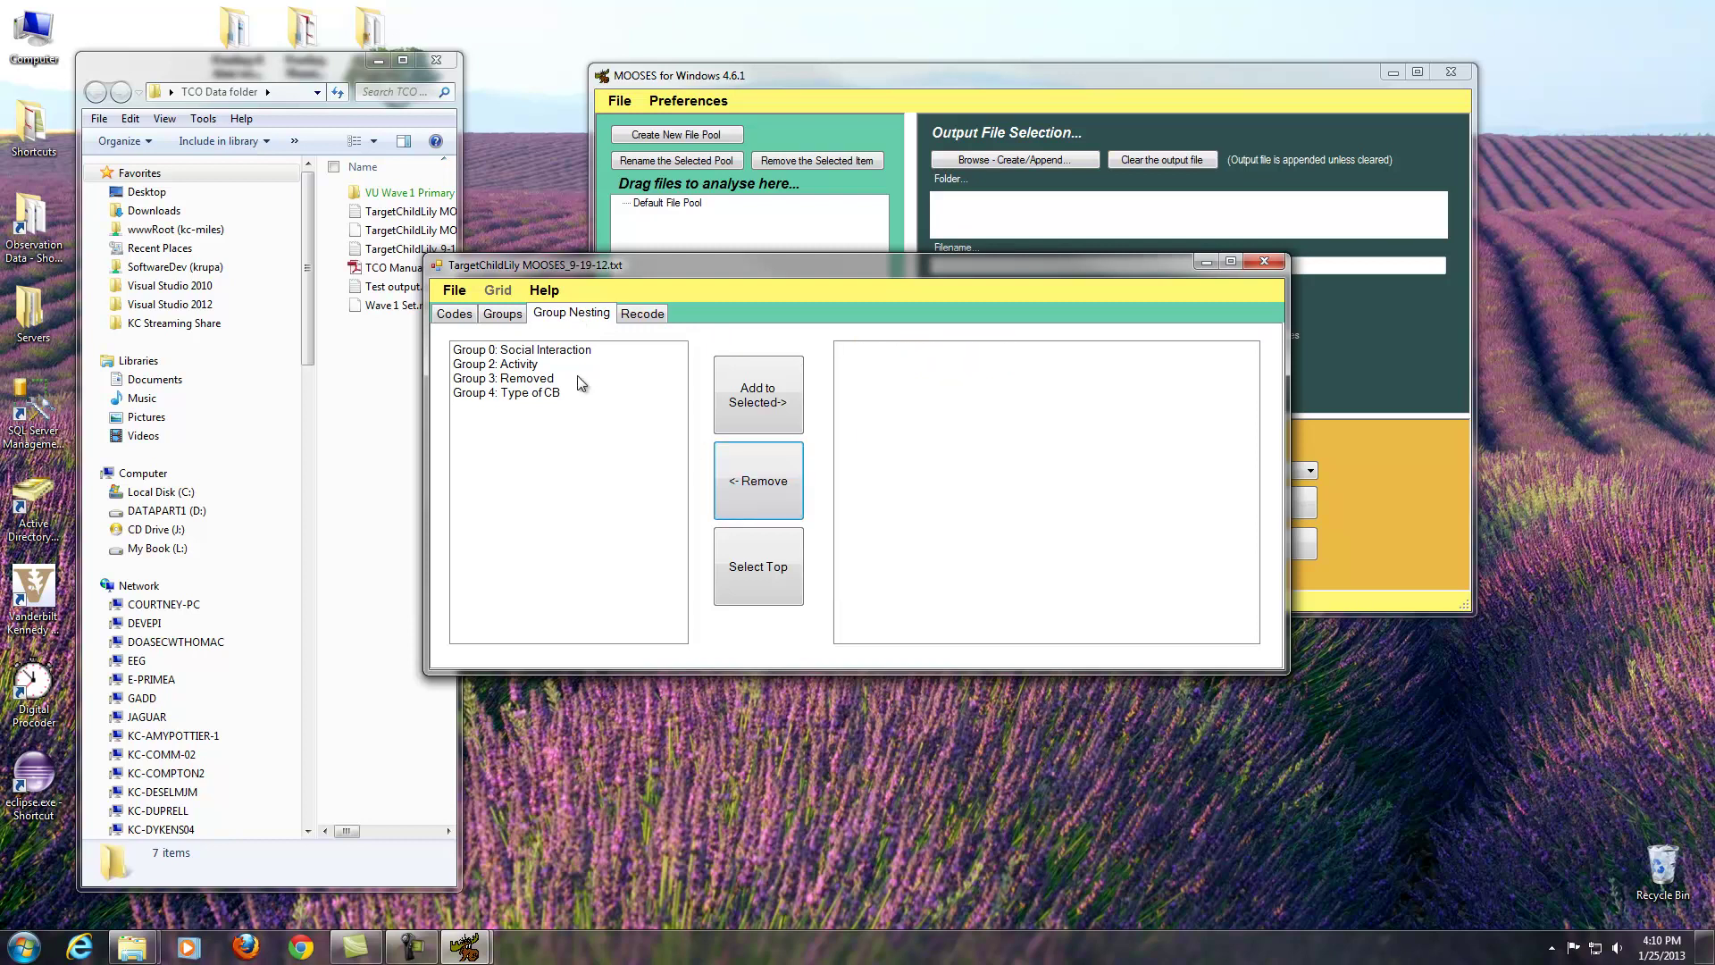
click(516, 369)
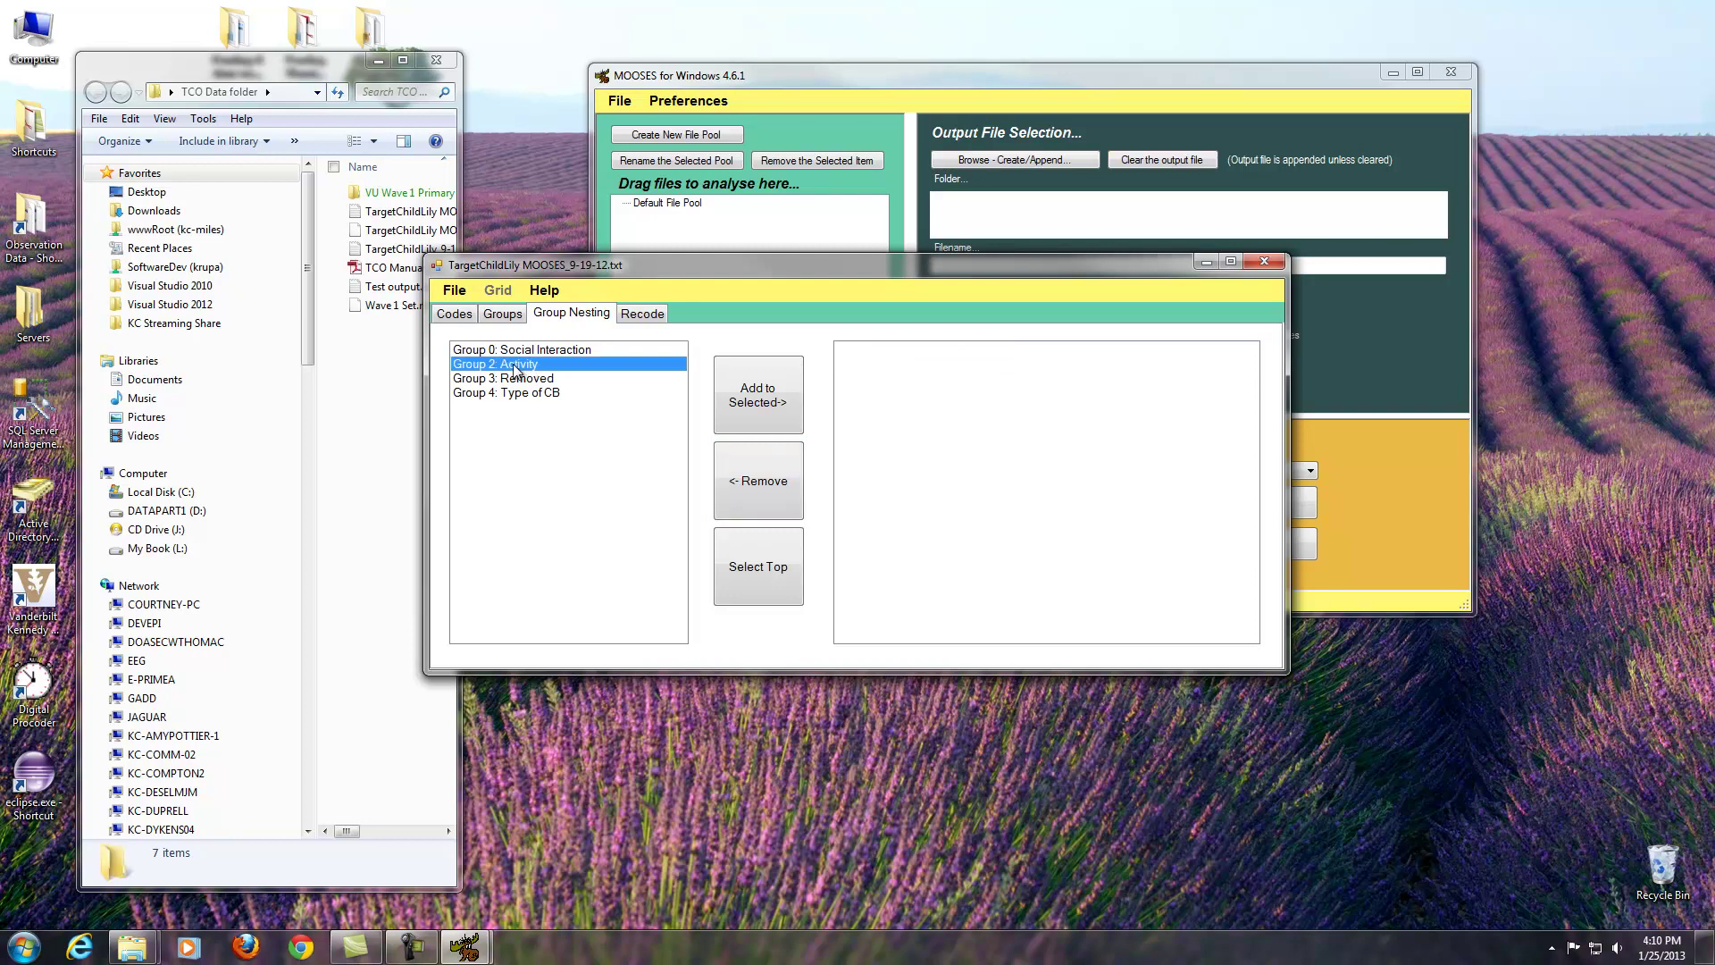
click(758, 404)
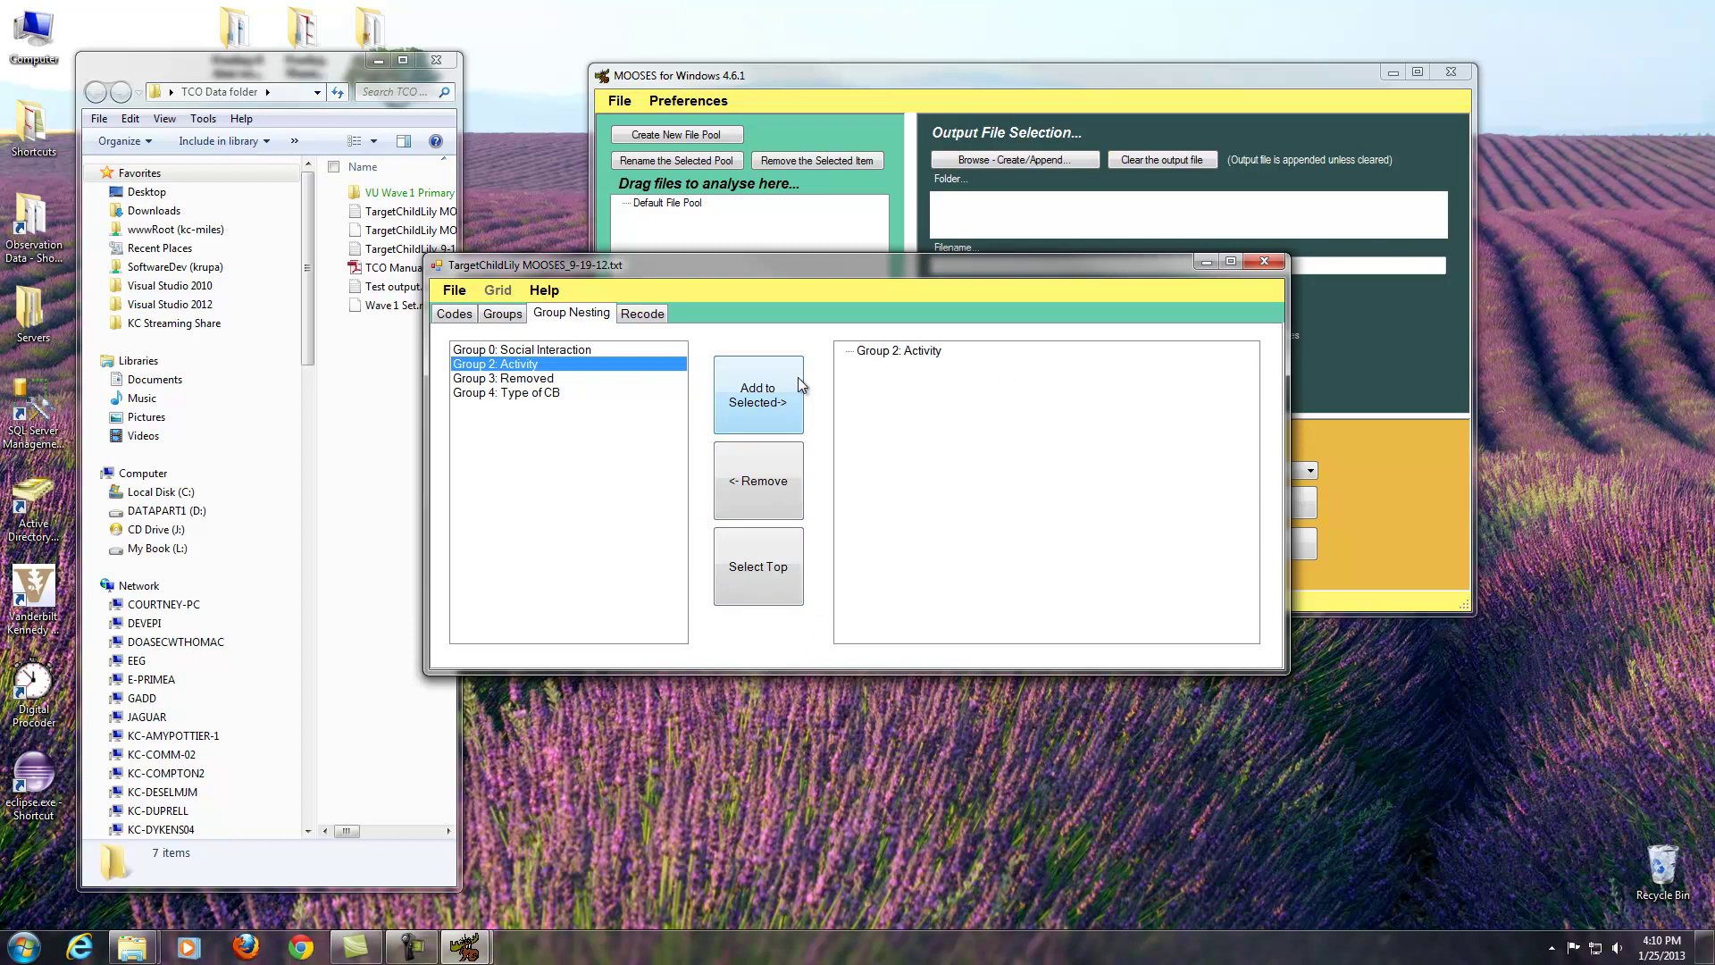
click(895, 351)
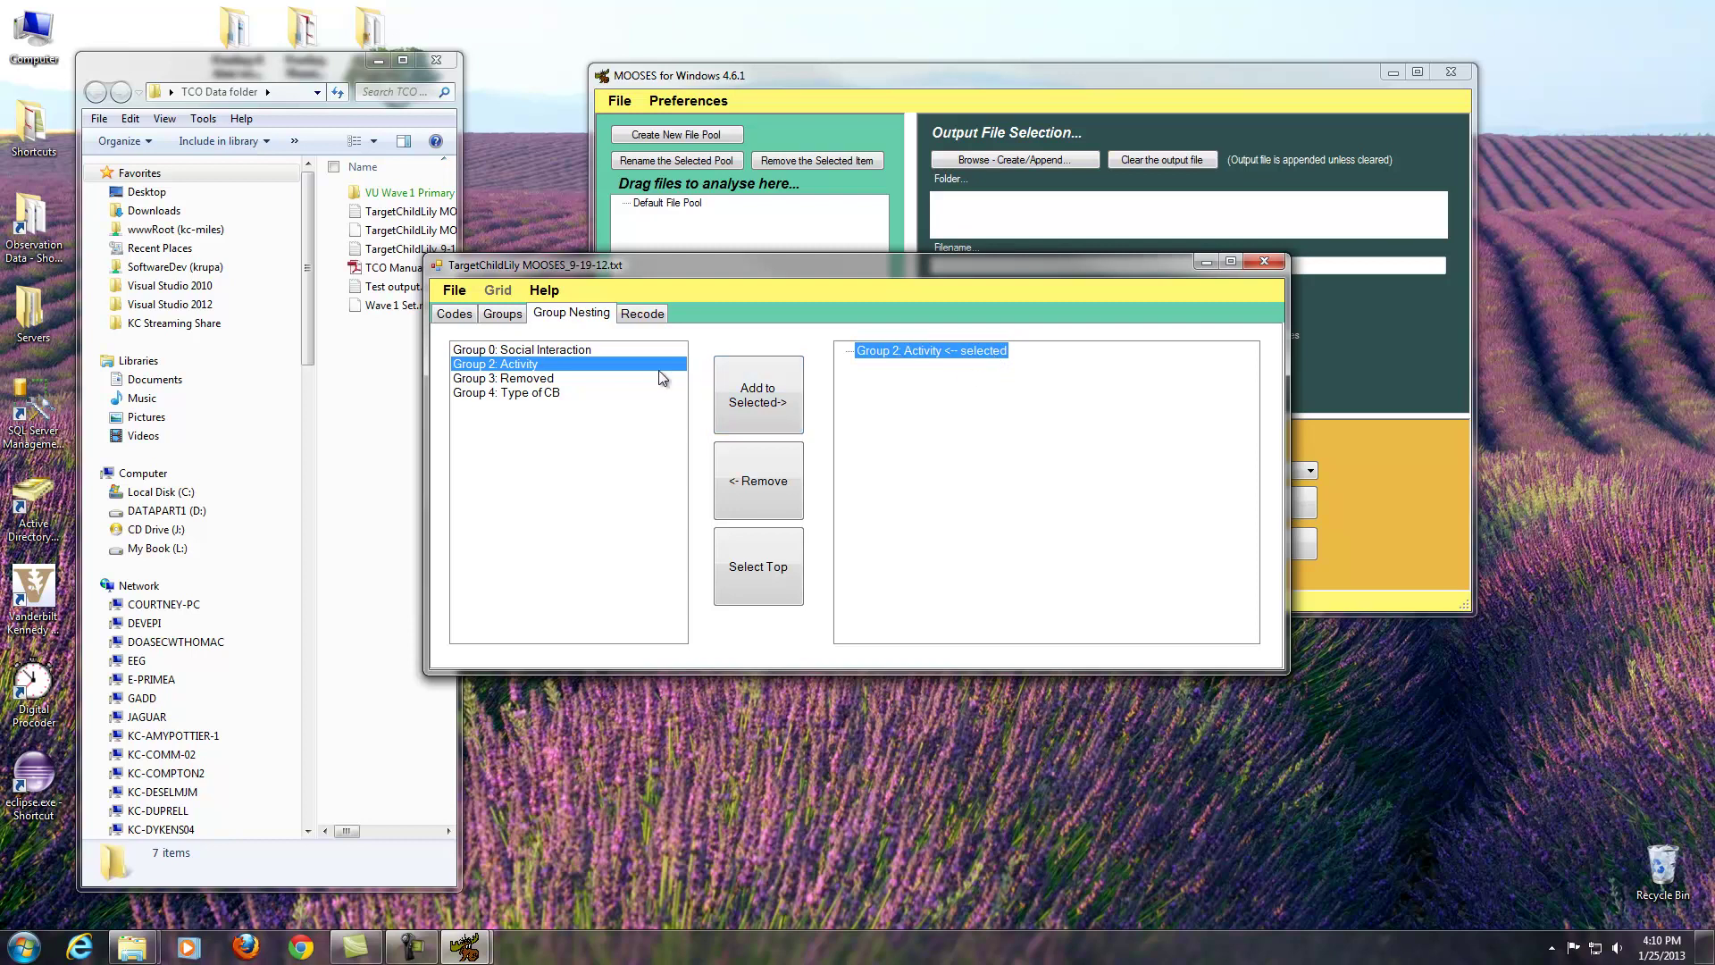
click(572, 346)
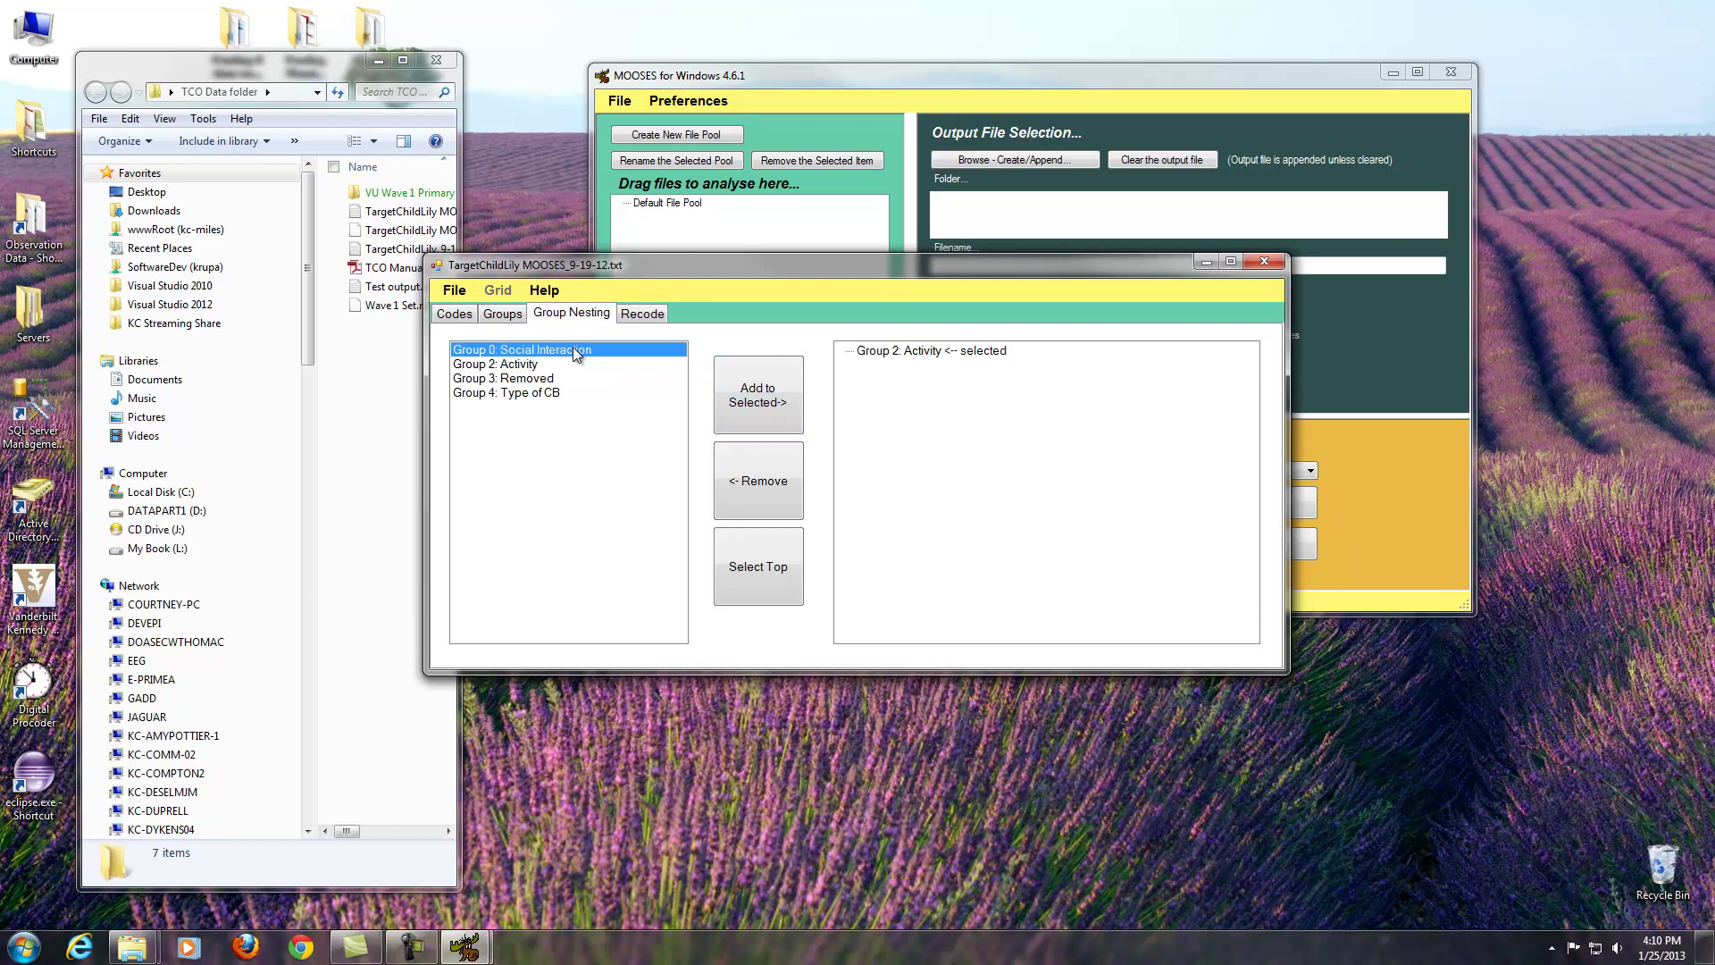
click(757, 405)
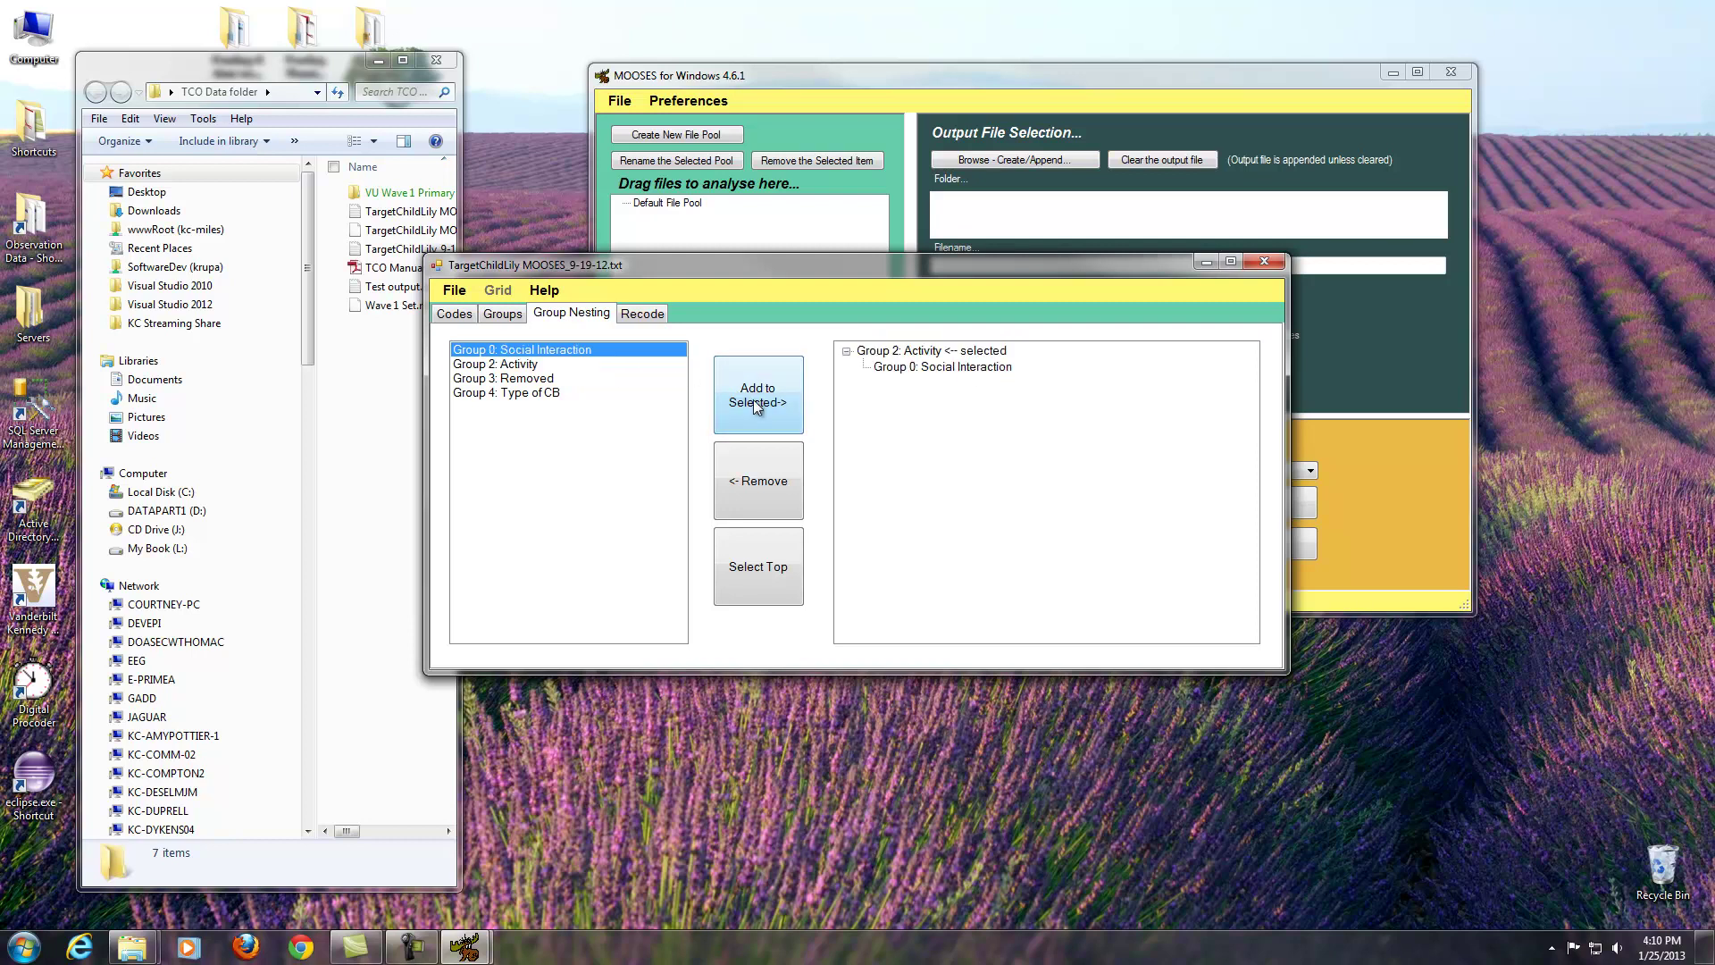
click(456, 292)
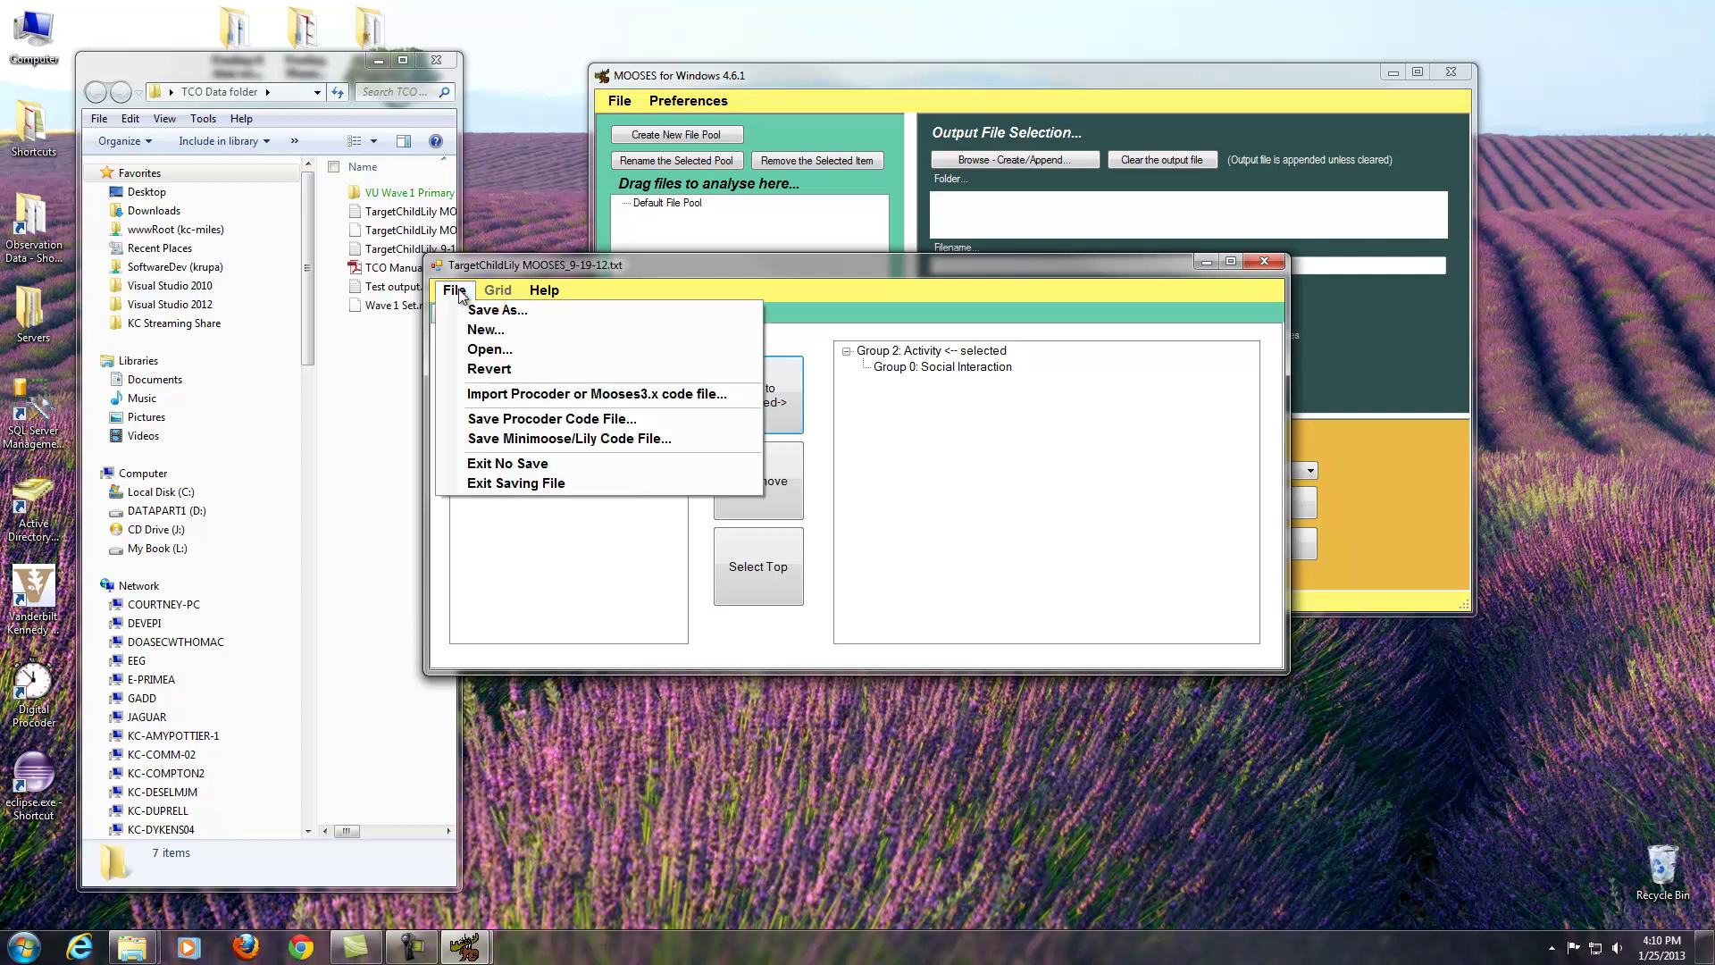
- Exit the code file editor saving changes, then clear the output file
click(496, 483)
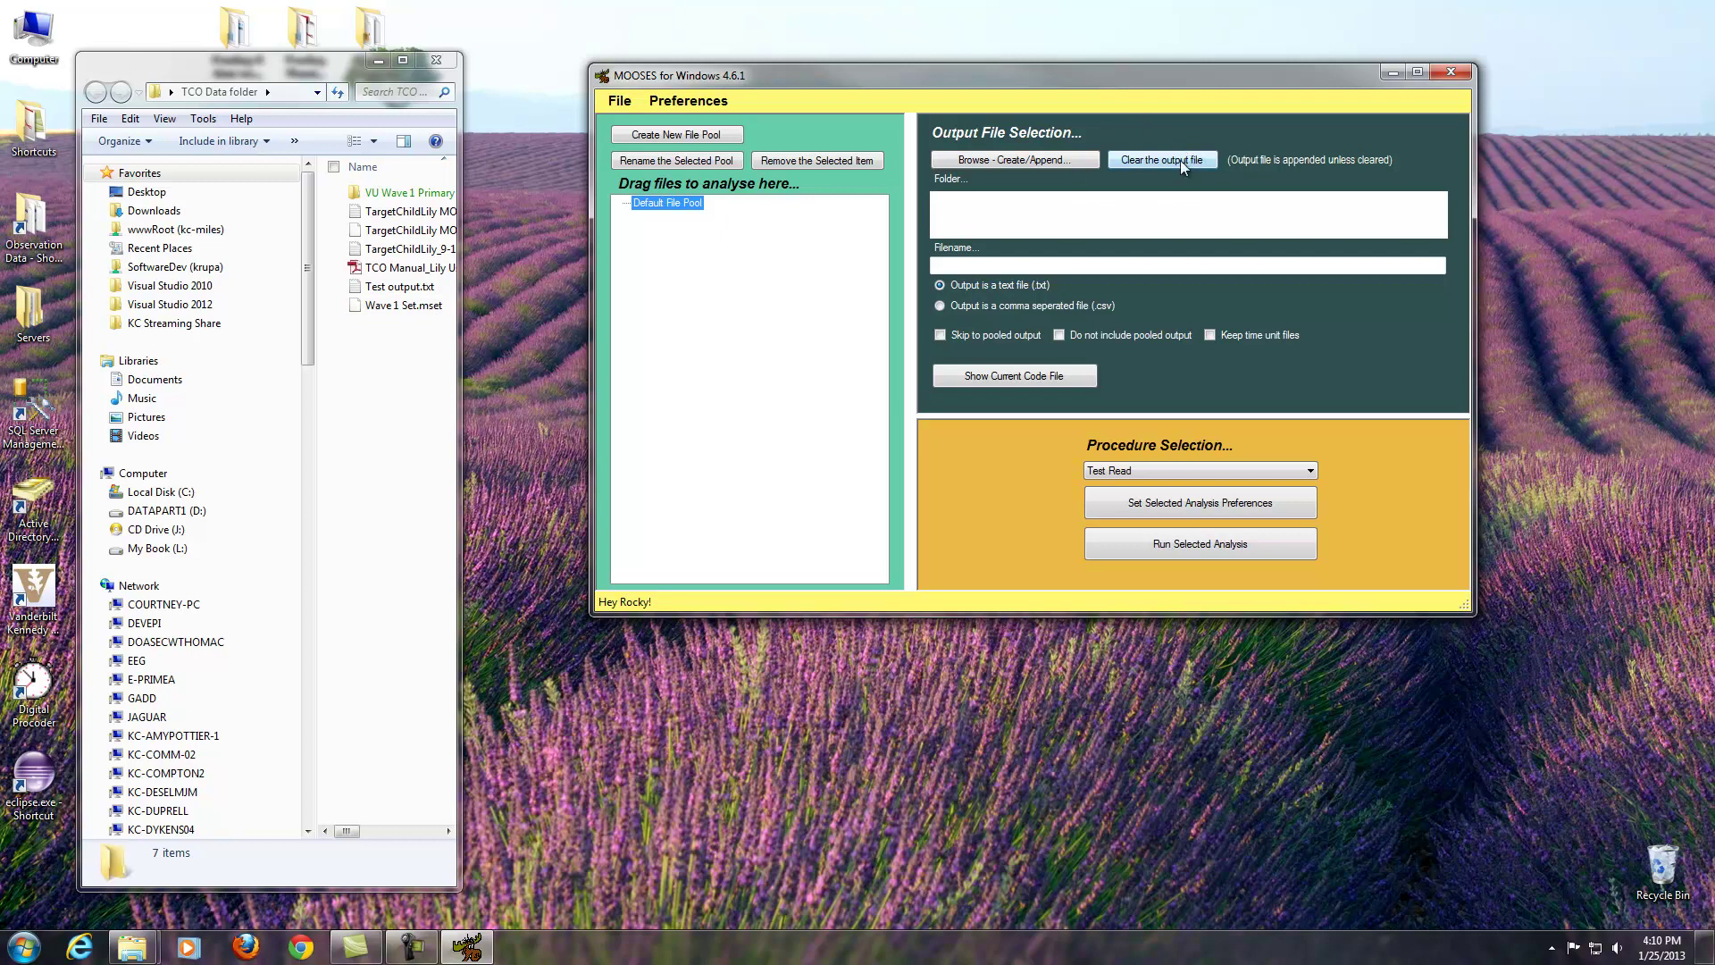
click(1181, 159)
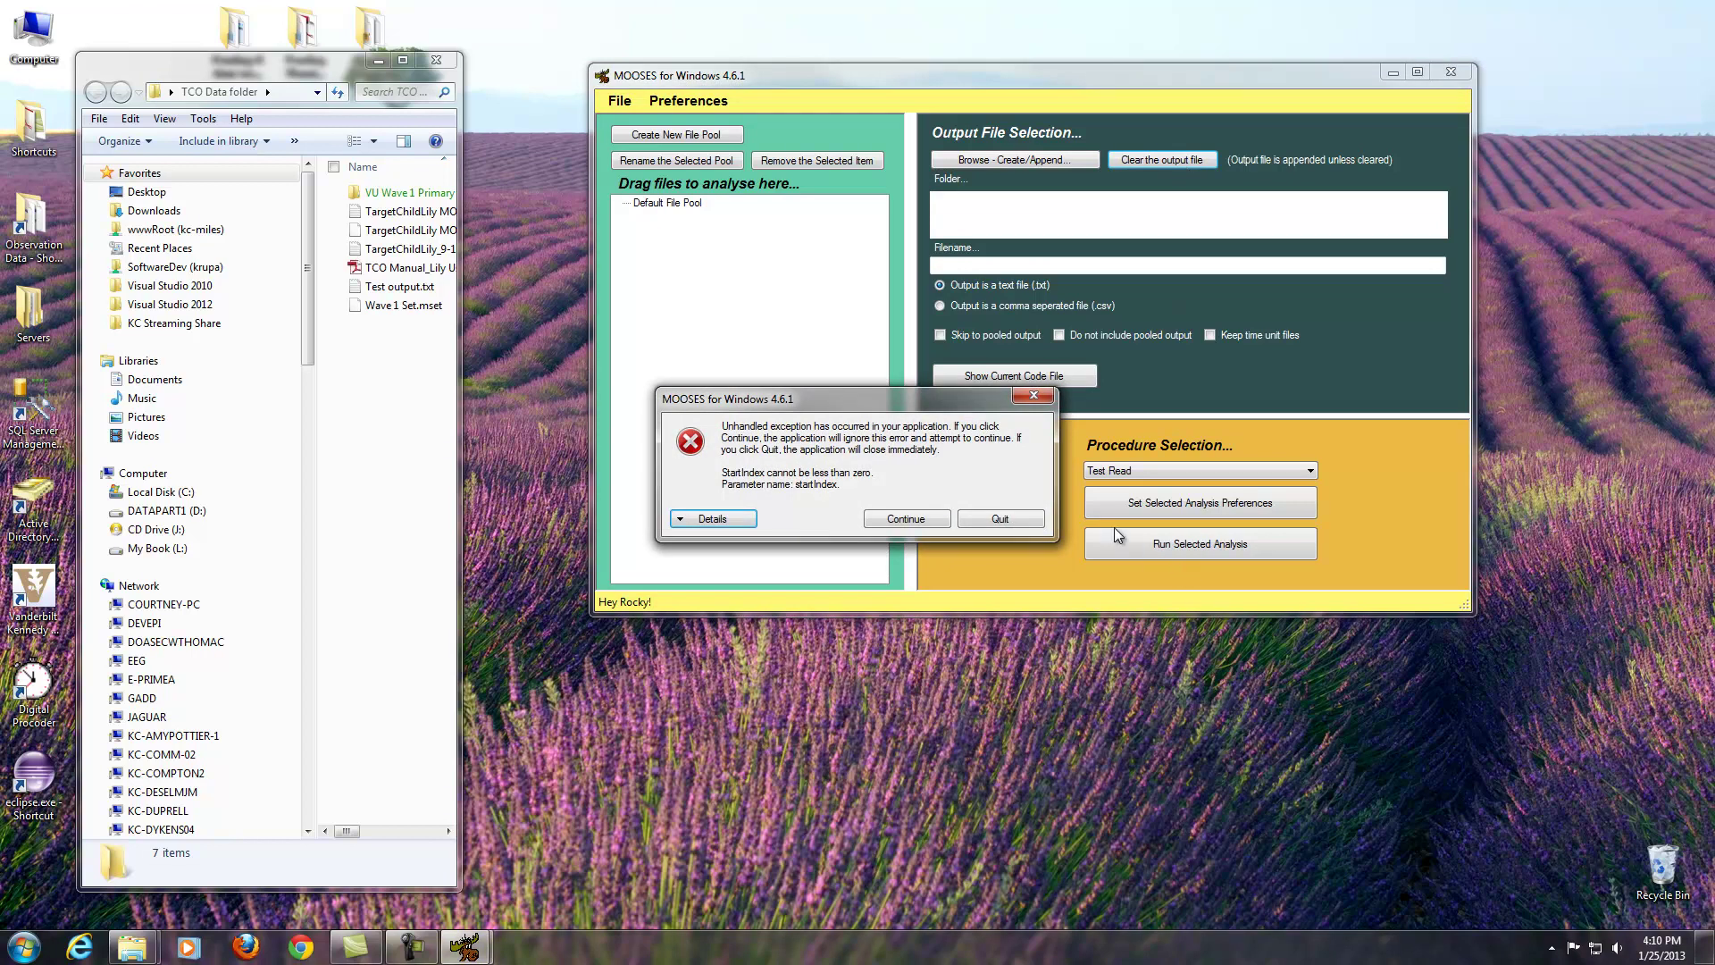
- Quit the crashed MOOSES and relaunch it from the Vanderbilt Kennedy Center program group
click(1020, 523)
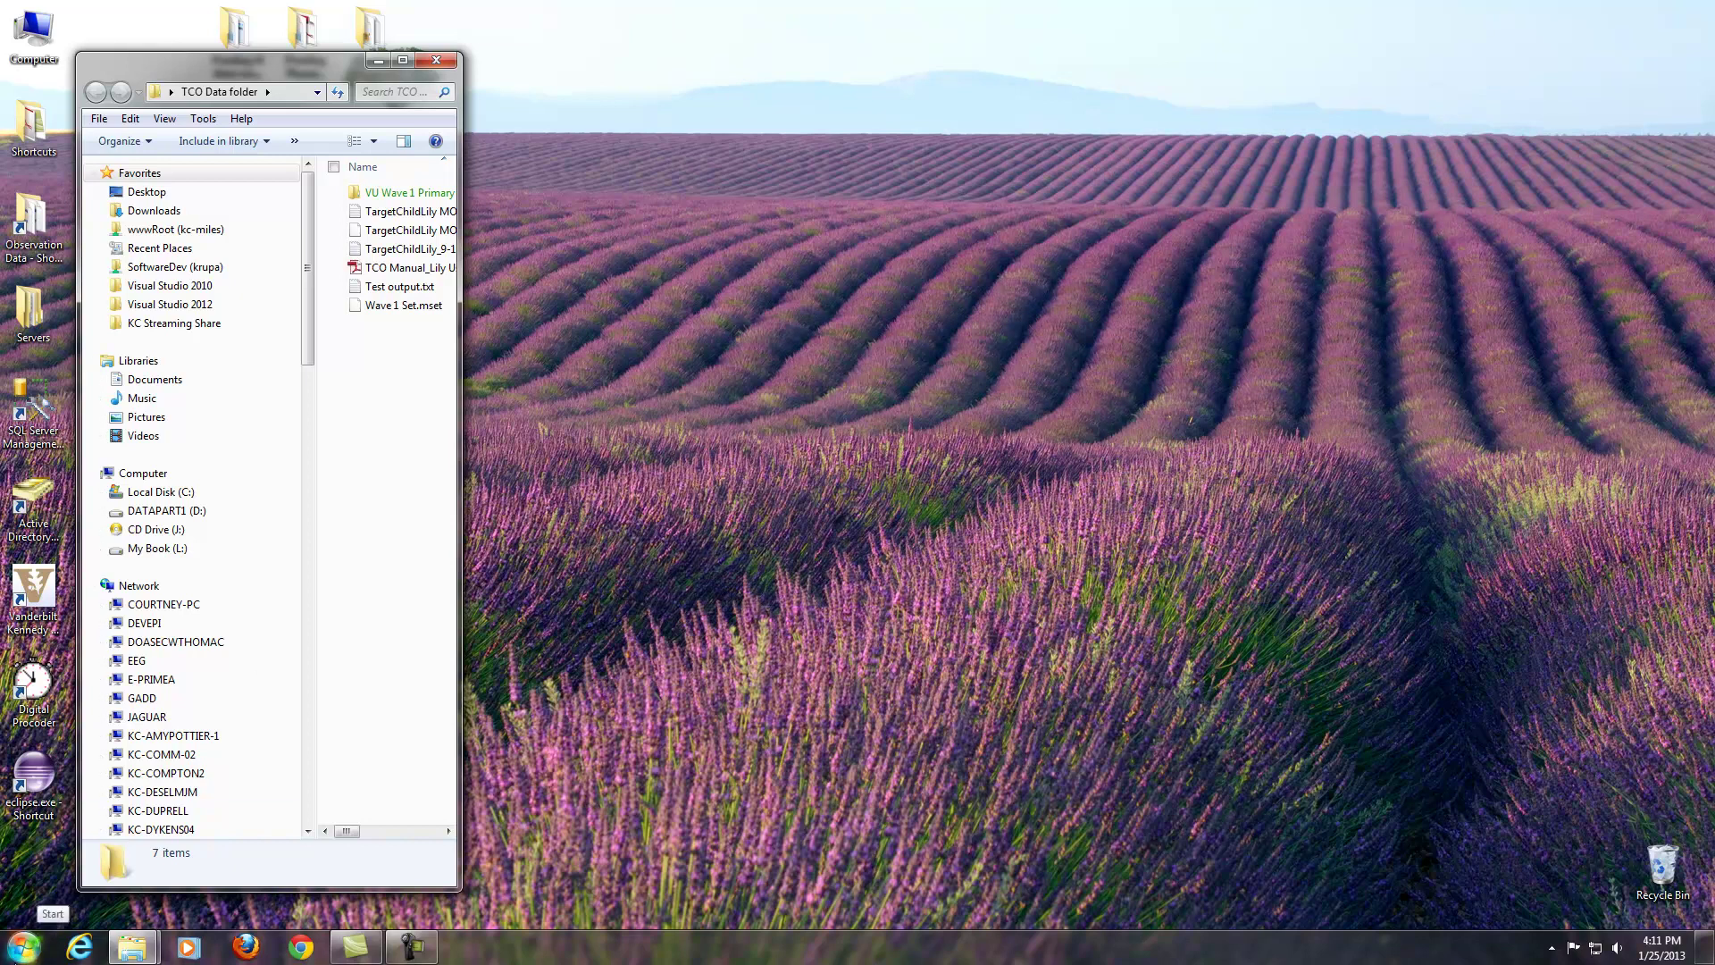
click(24, 947)
click(98, 867)
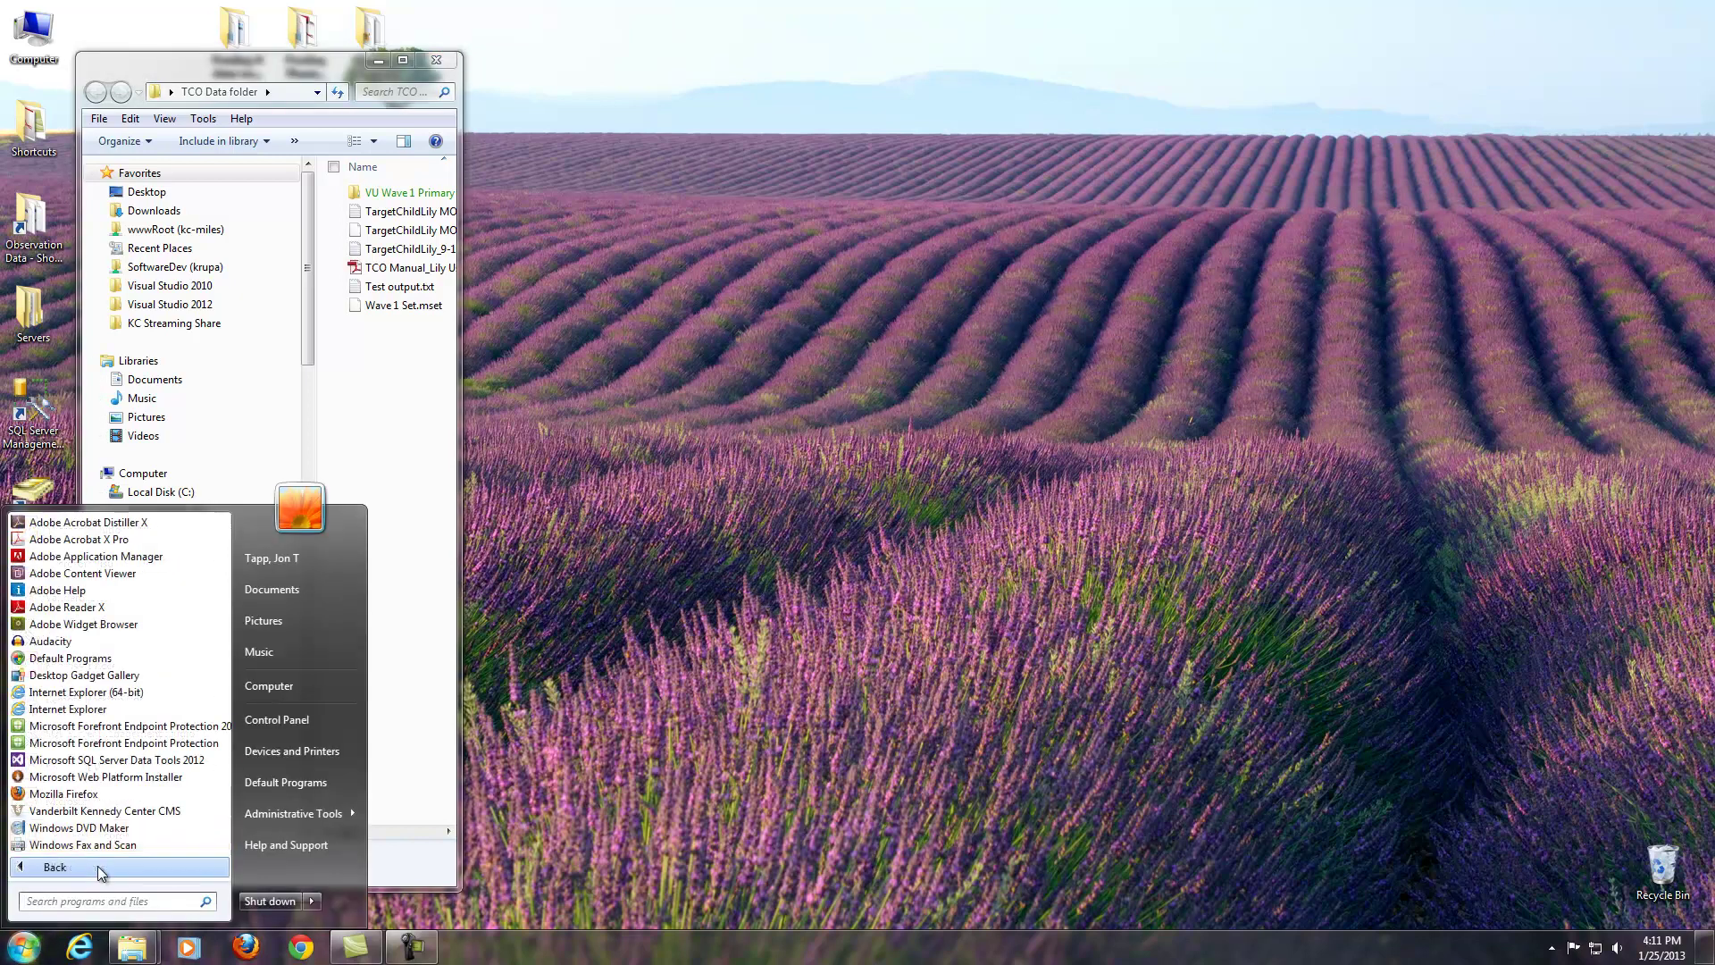
drag(224, 587, 230, 770)
click(157, 726)
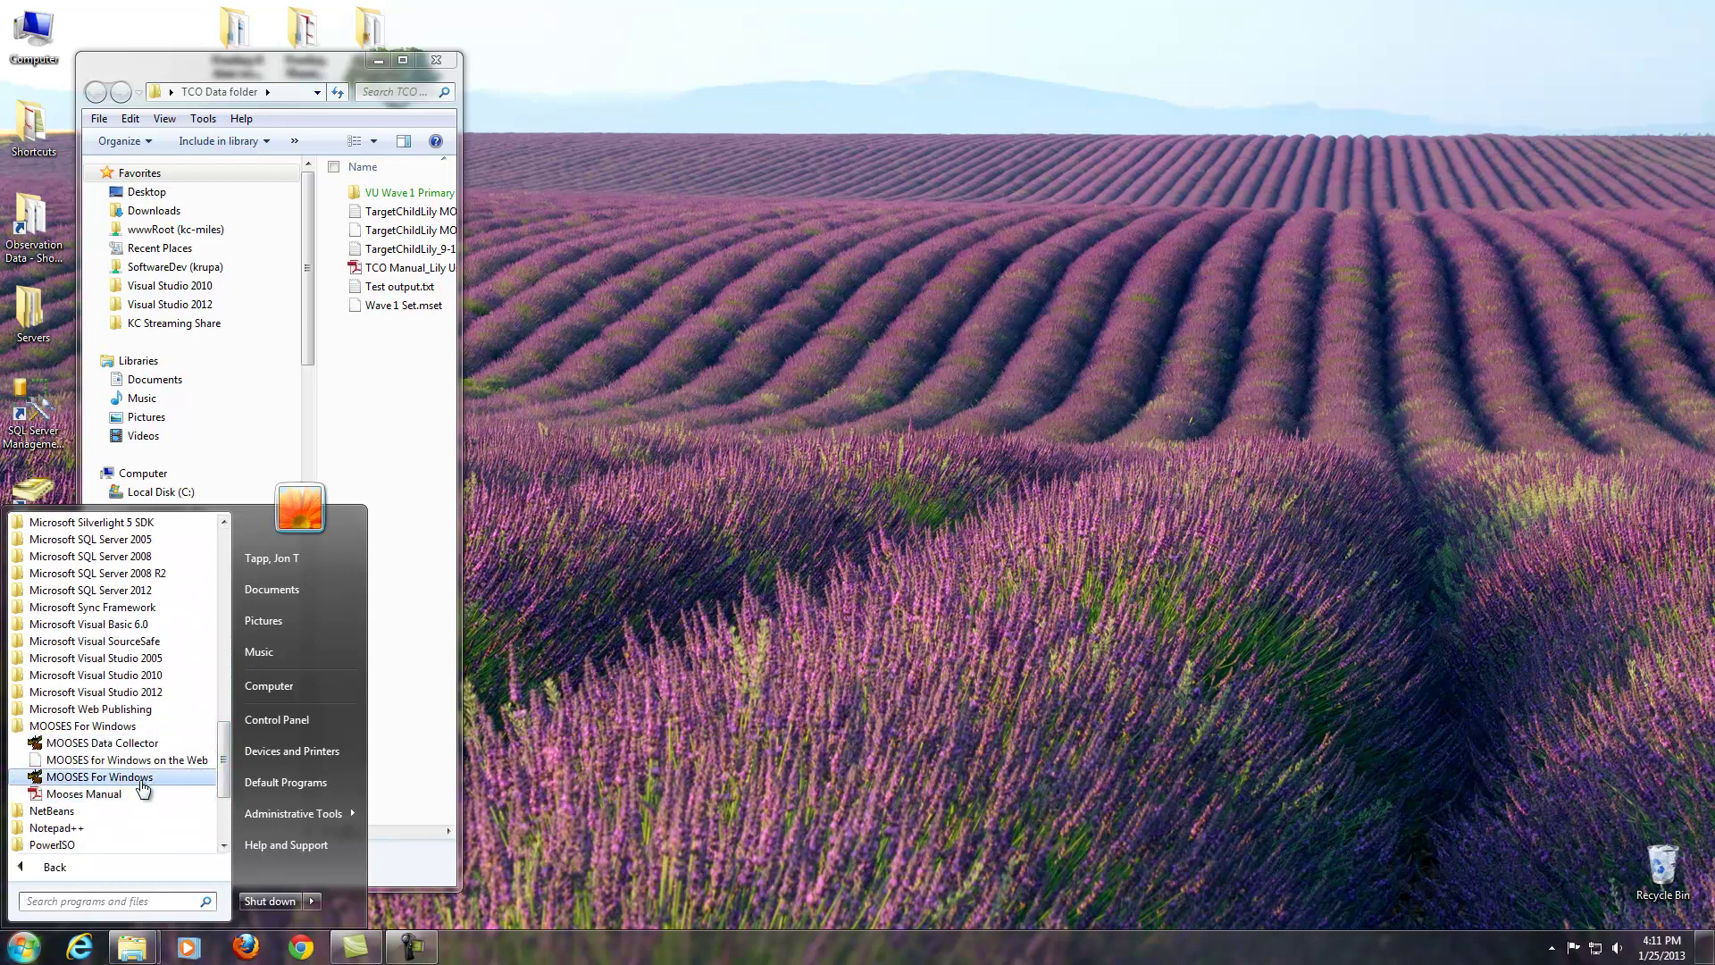
click(148, 724)
scroll(222, 770, down, 2)
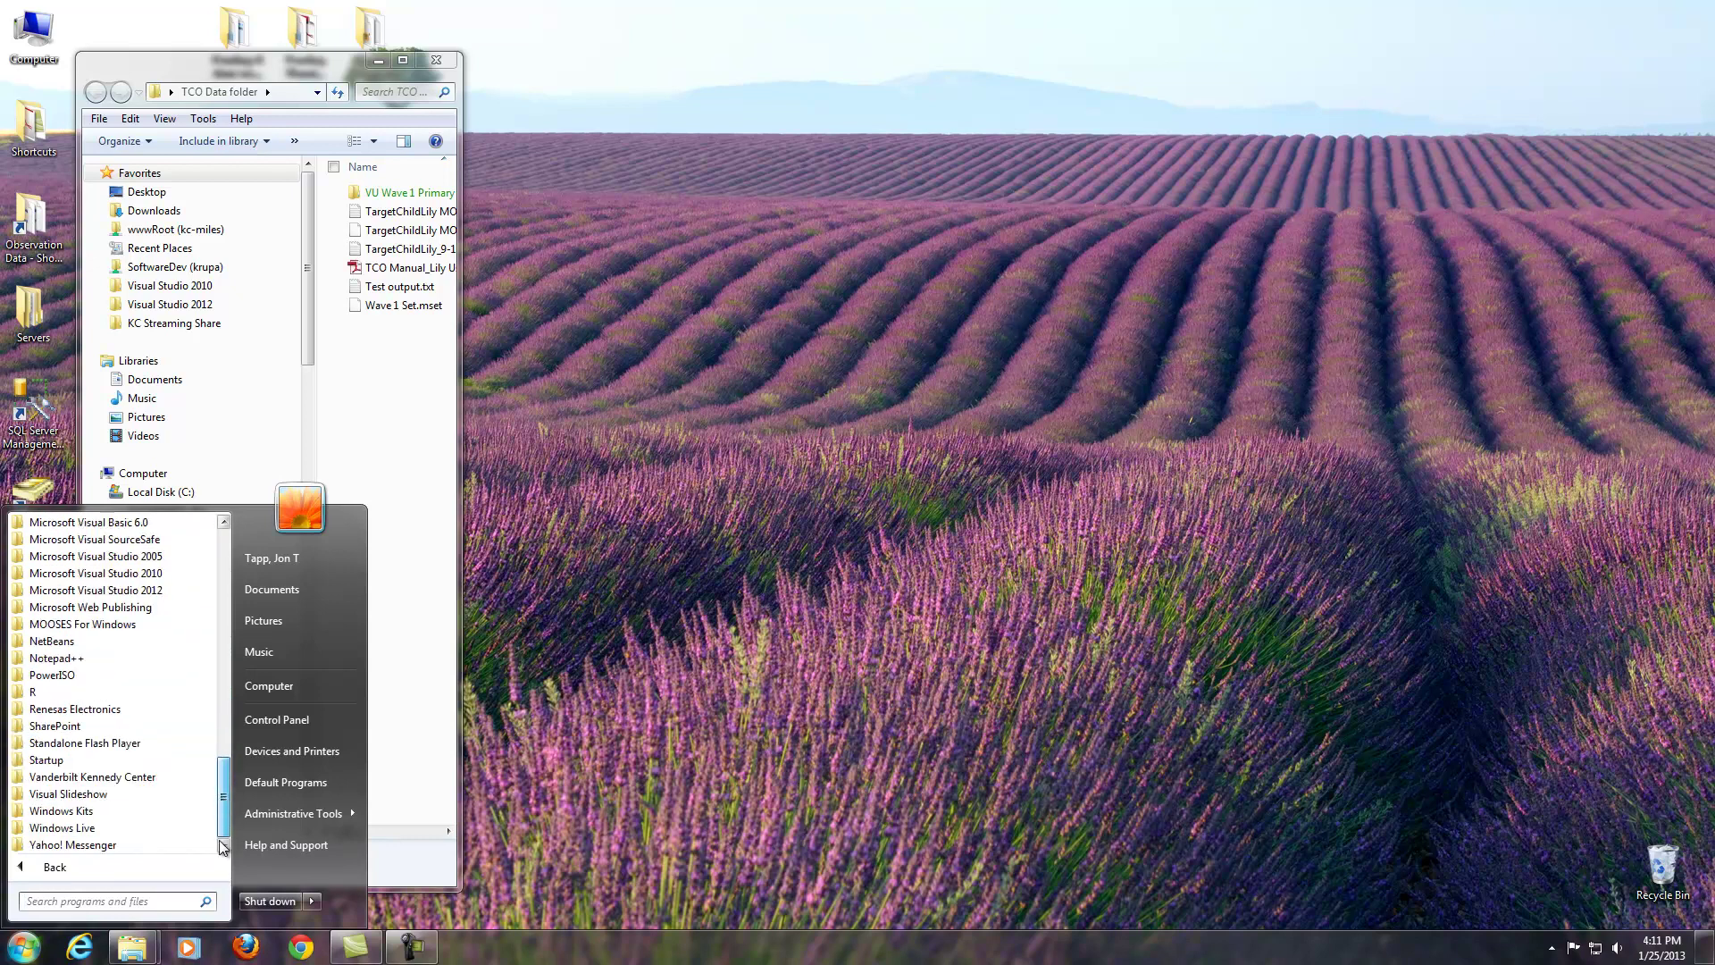
click(122, 777)
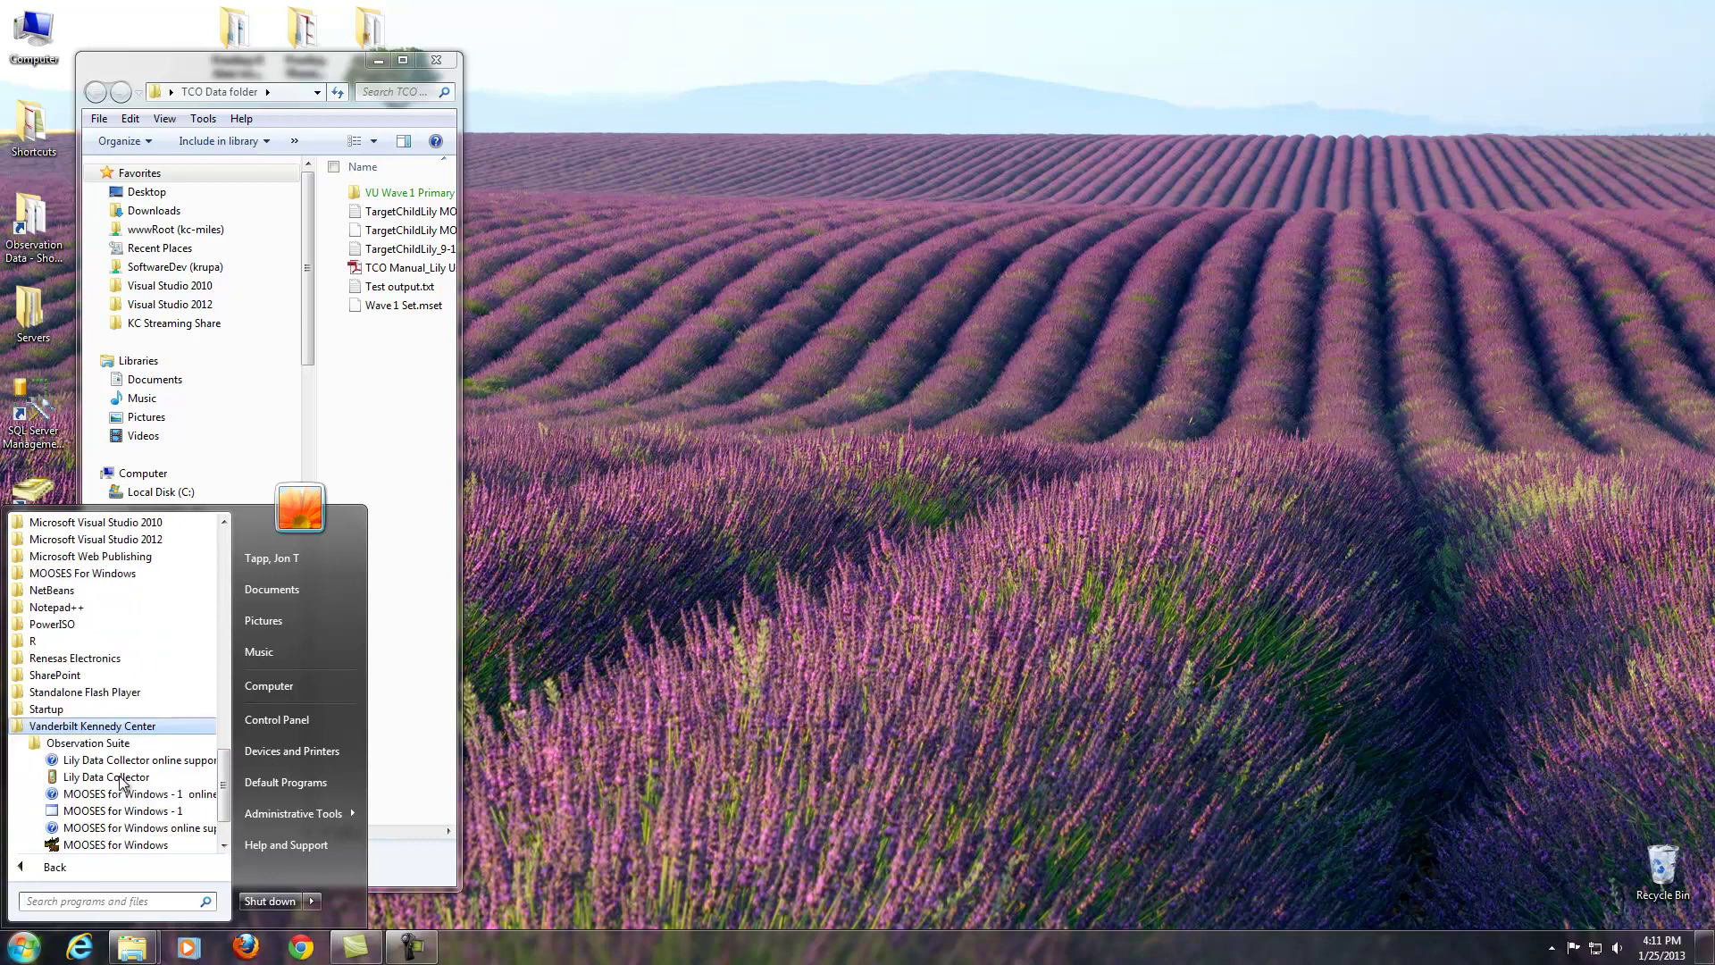
click(136, 845)
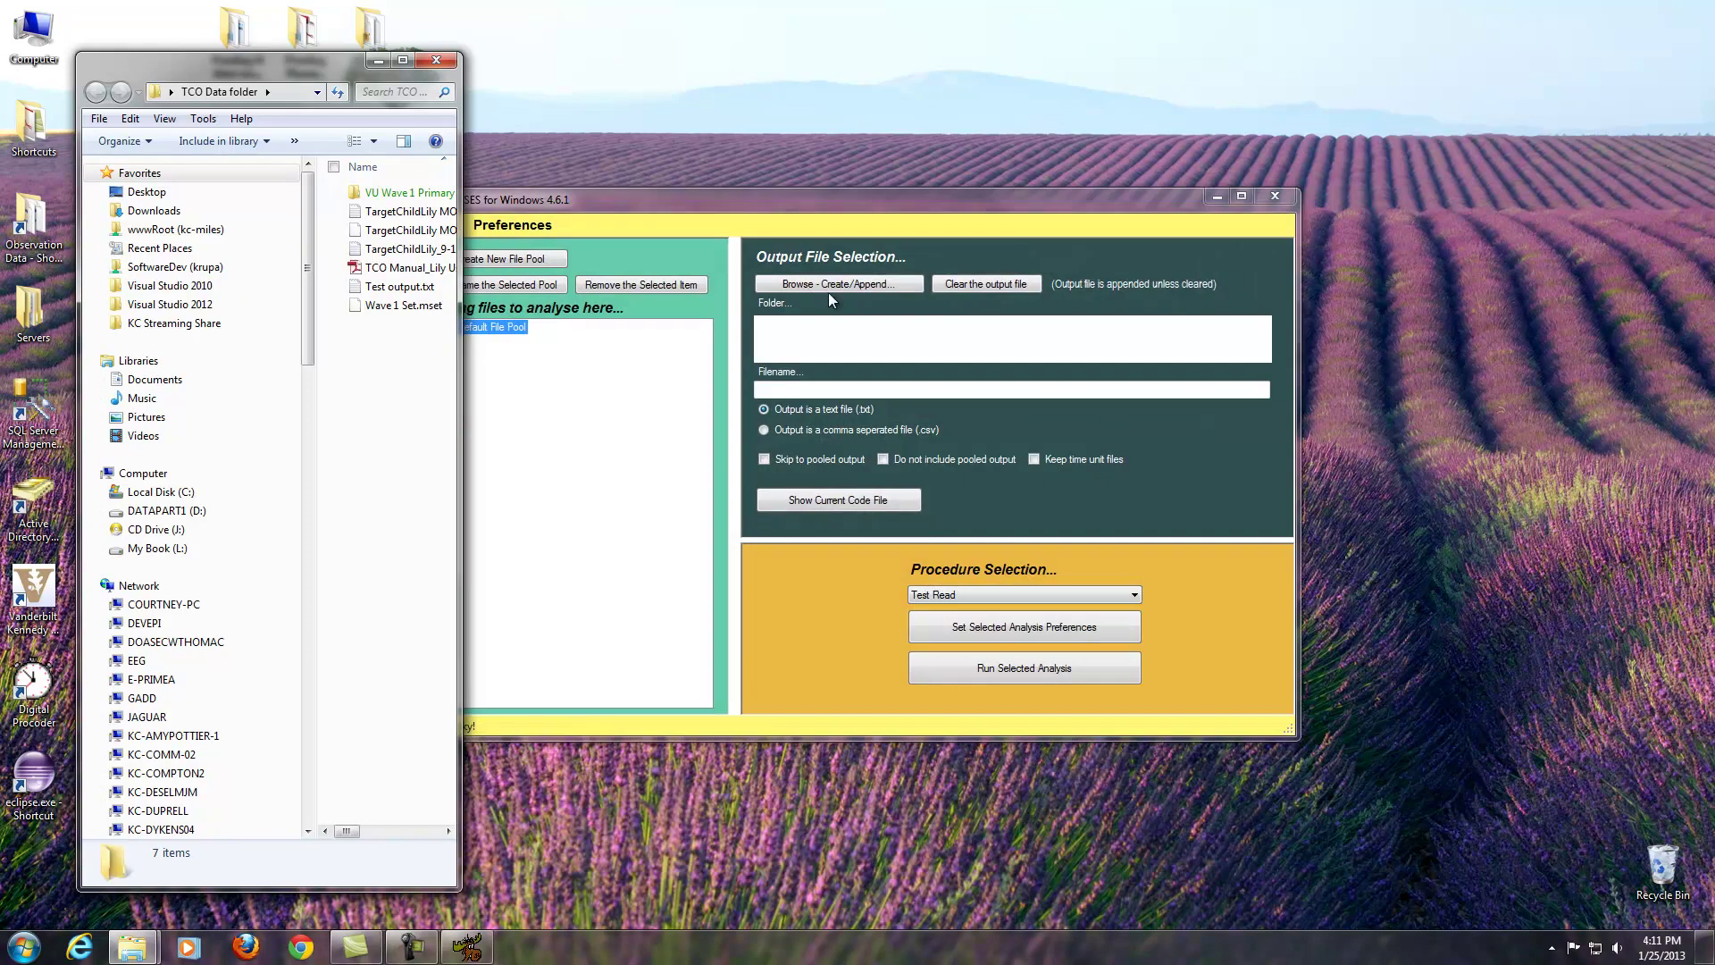
- Choose Test output.txt in TCO Data as the output file and clear it
drag(833, 211, 1045, 199)
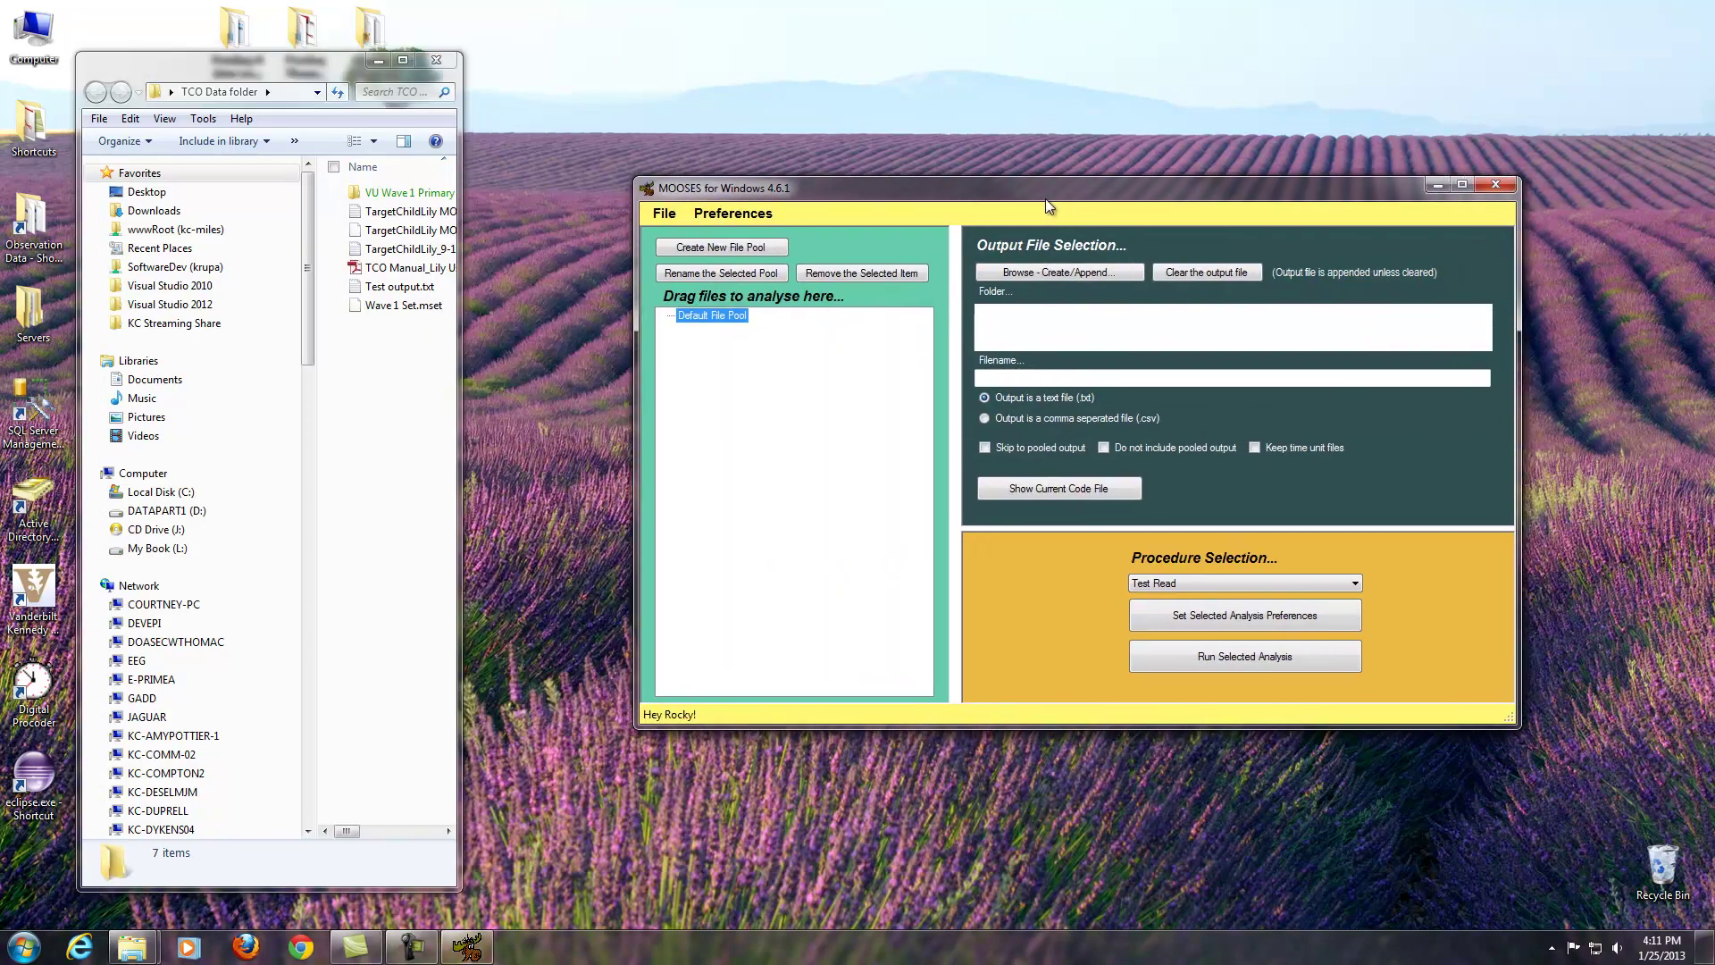
click(1063, 271)
click(848, 381)
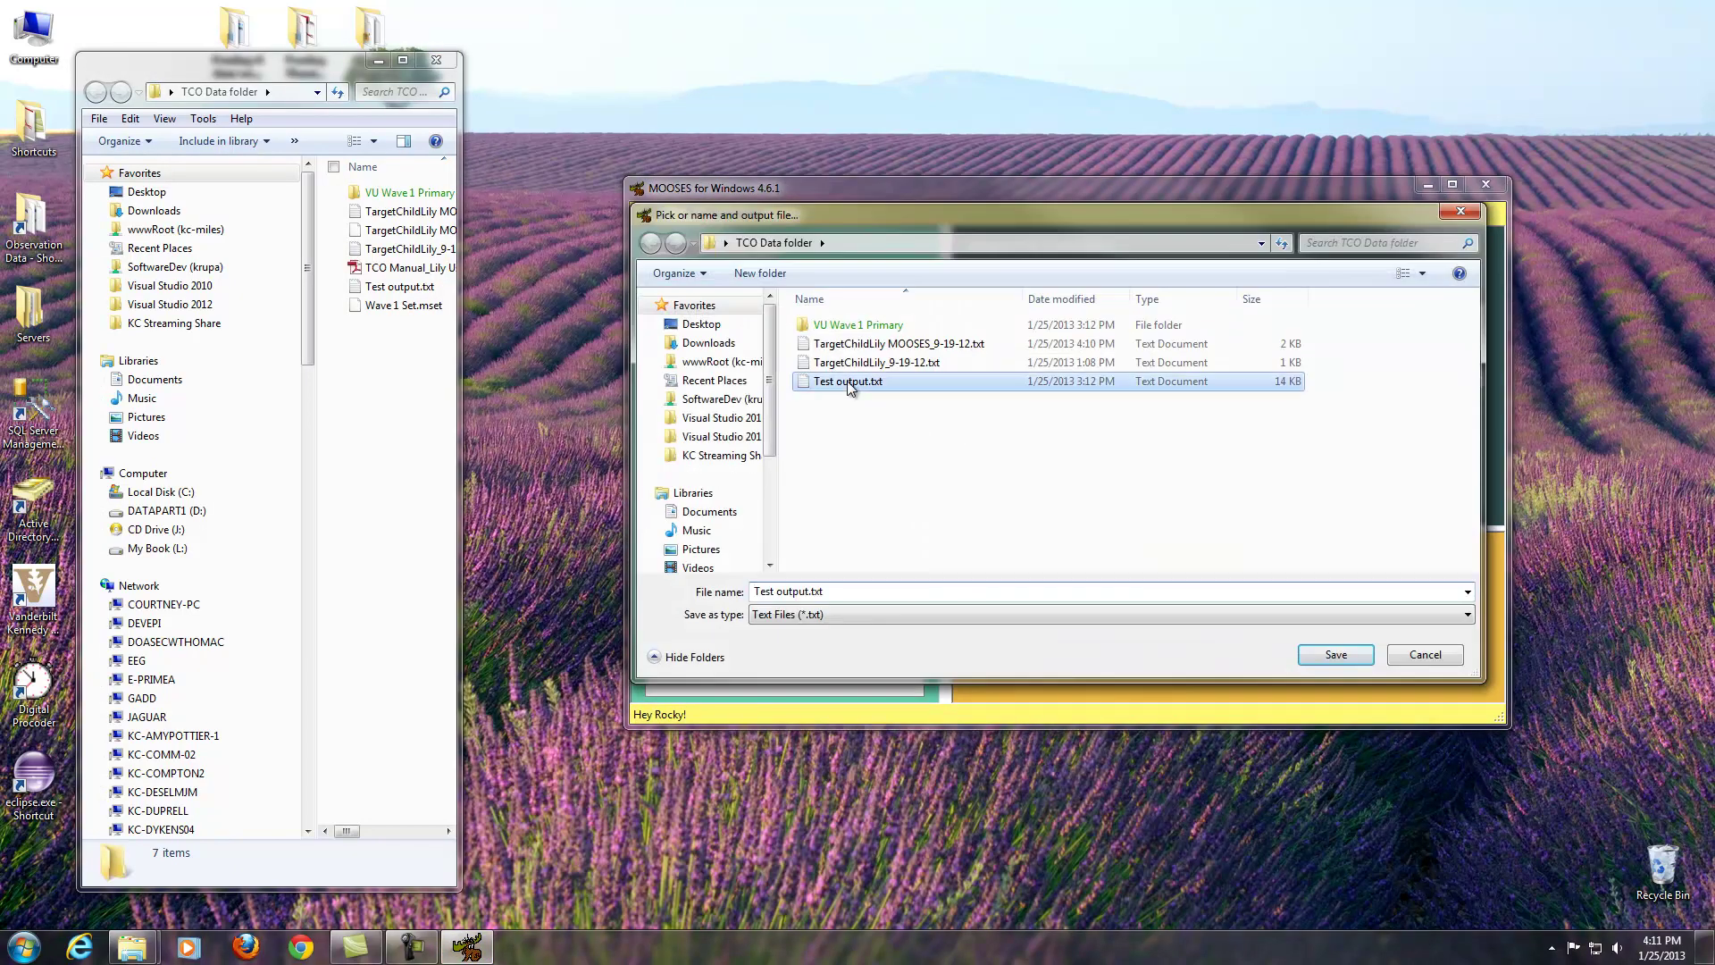
click(1351, 654)
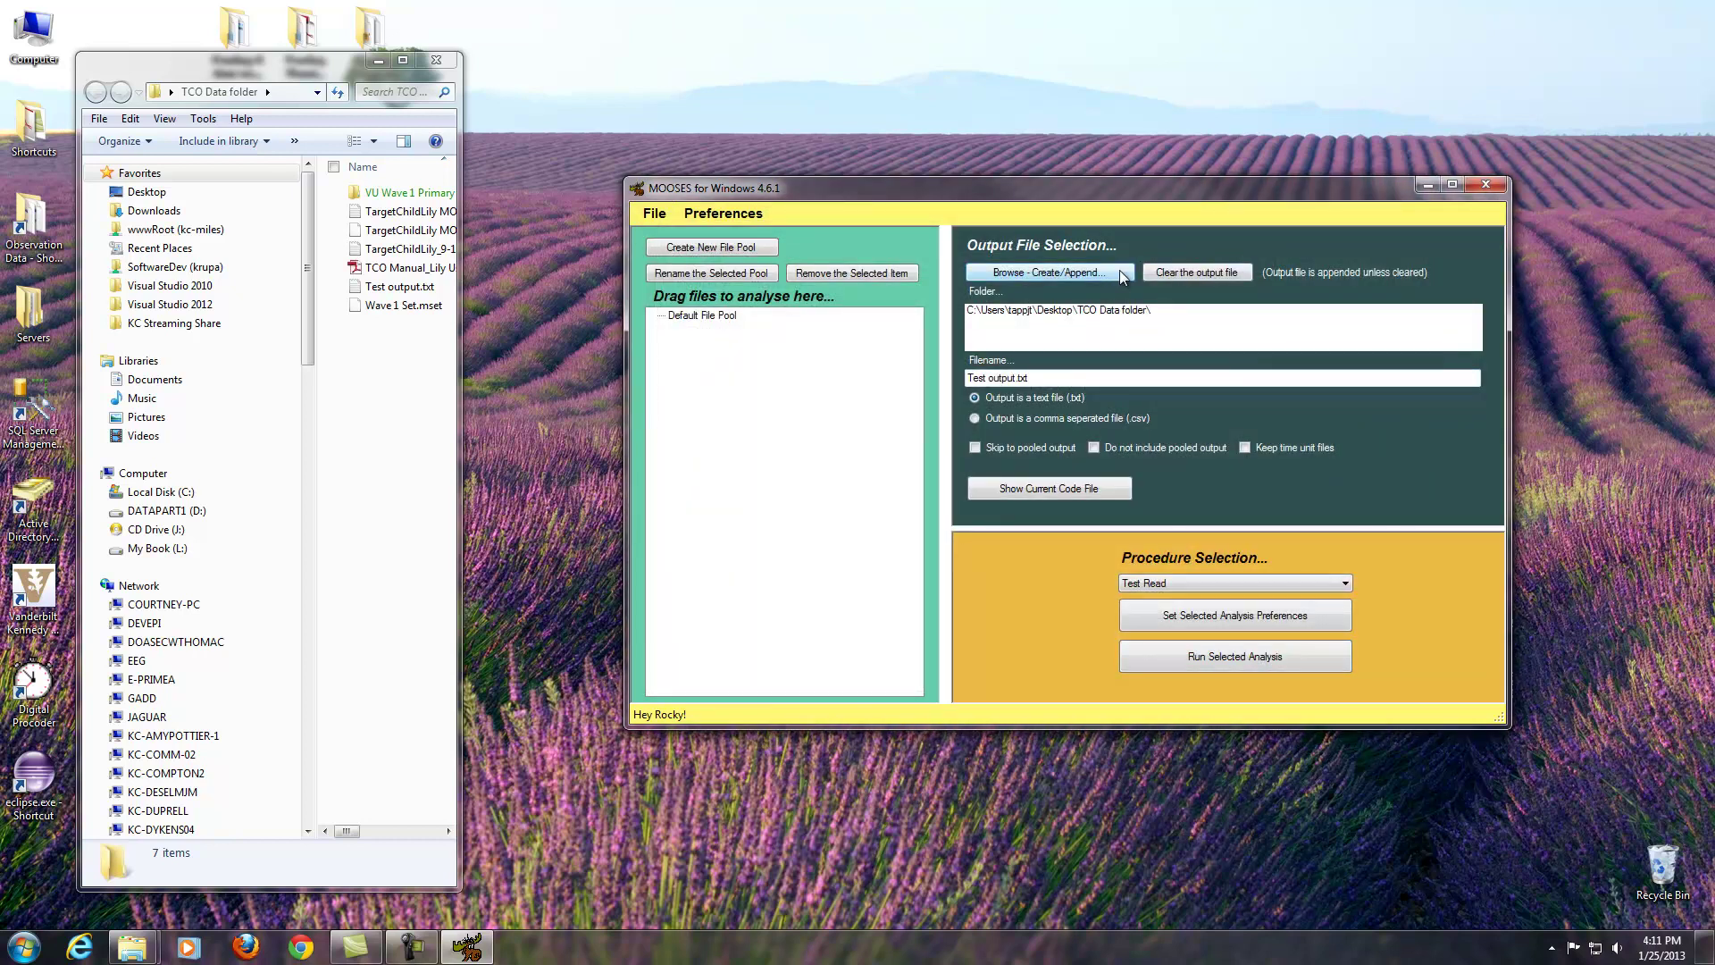
click(1175, 276)
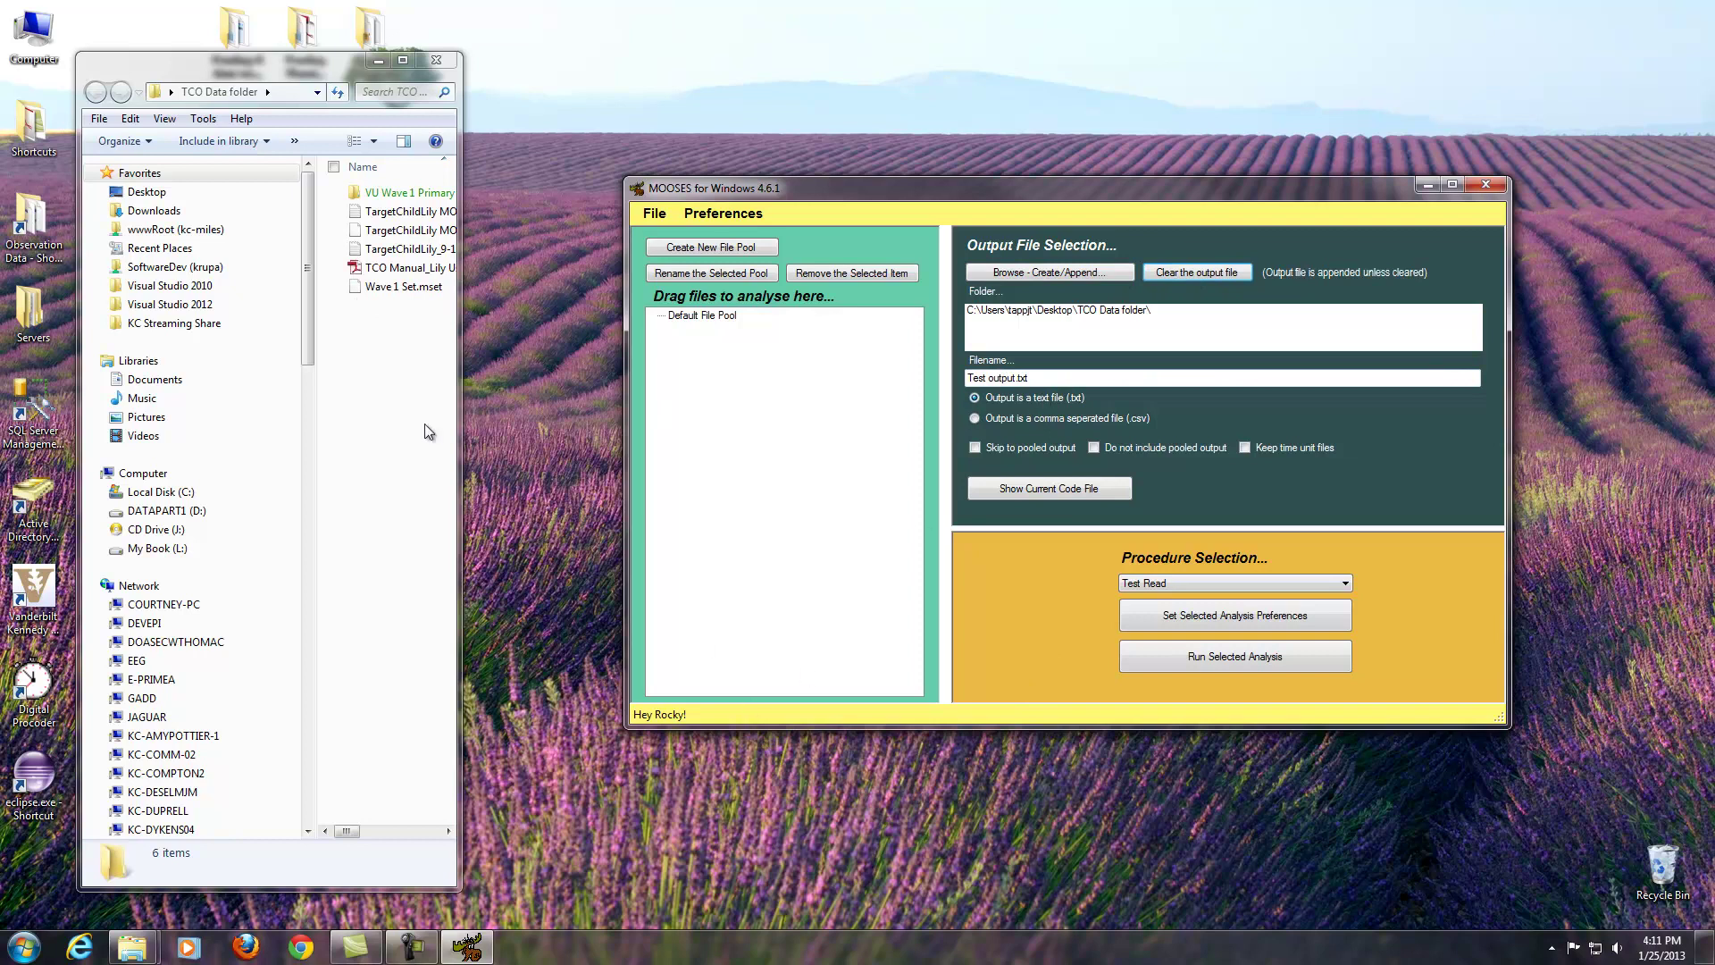
- Drag the first five VU Wave 1 Primary files, from 30108W1-TC-H-10.23.2012.txt, into the file pool
drag(458, 418, 507, 421)
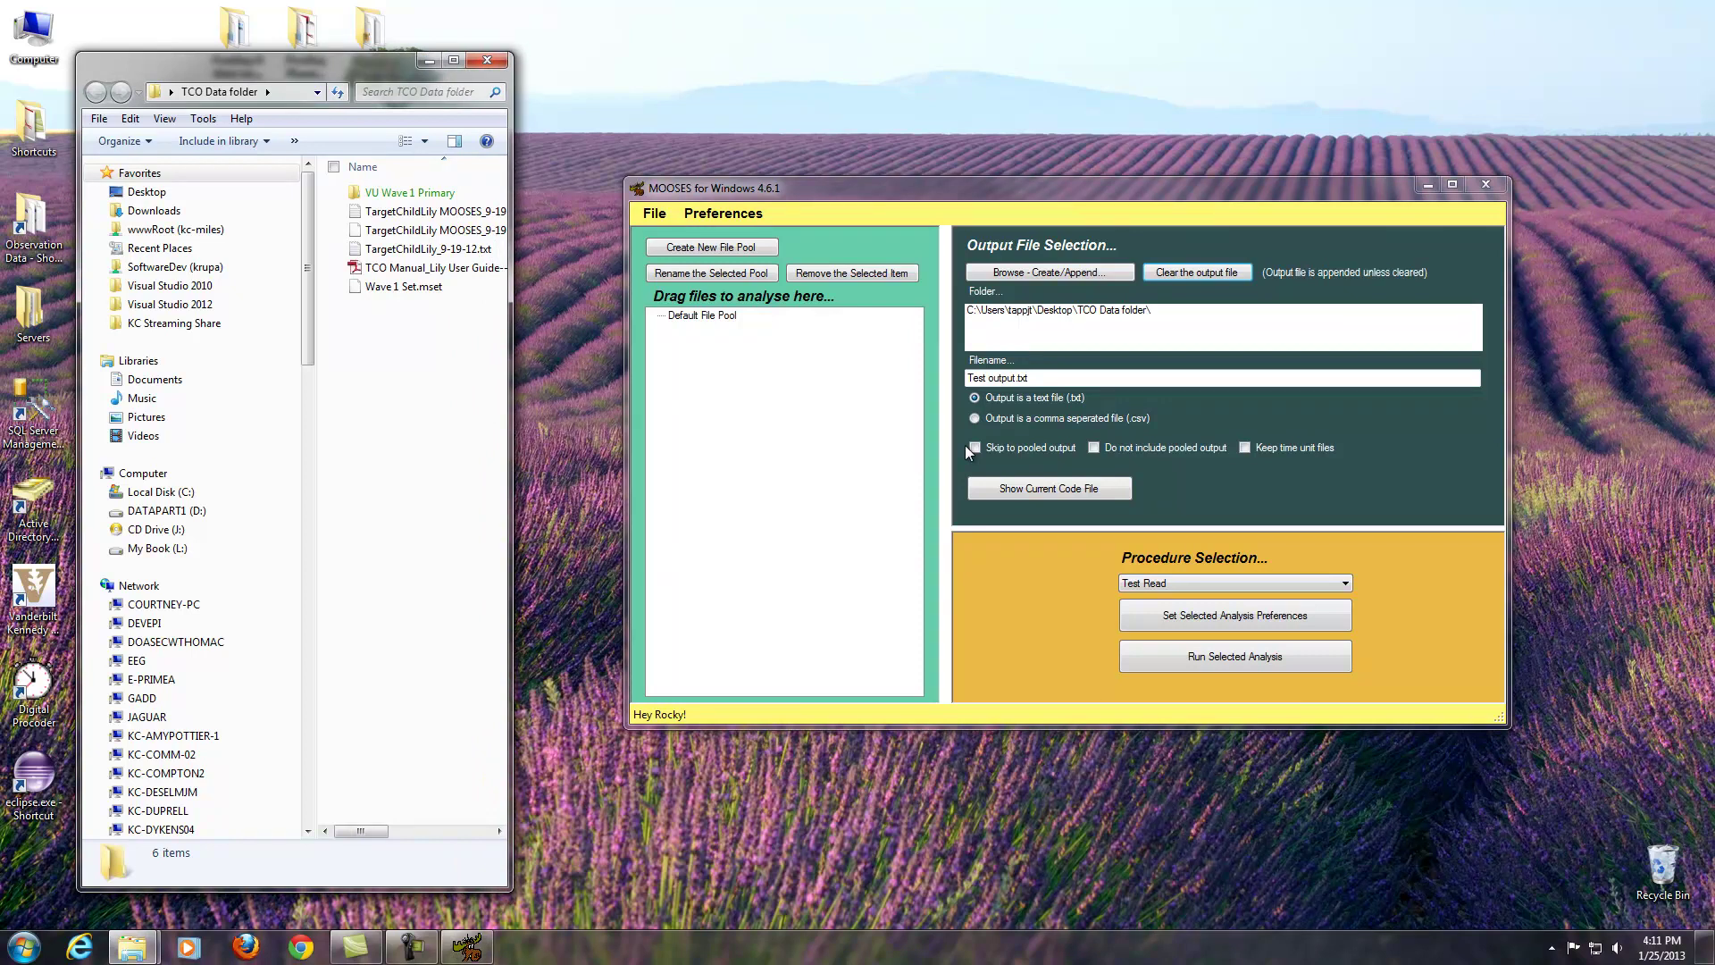
double_click(419, 196)
click(399, 199)
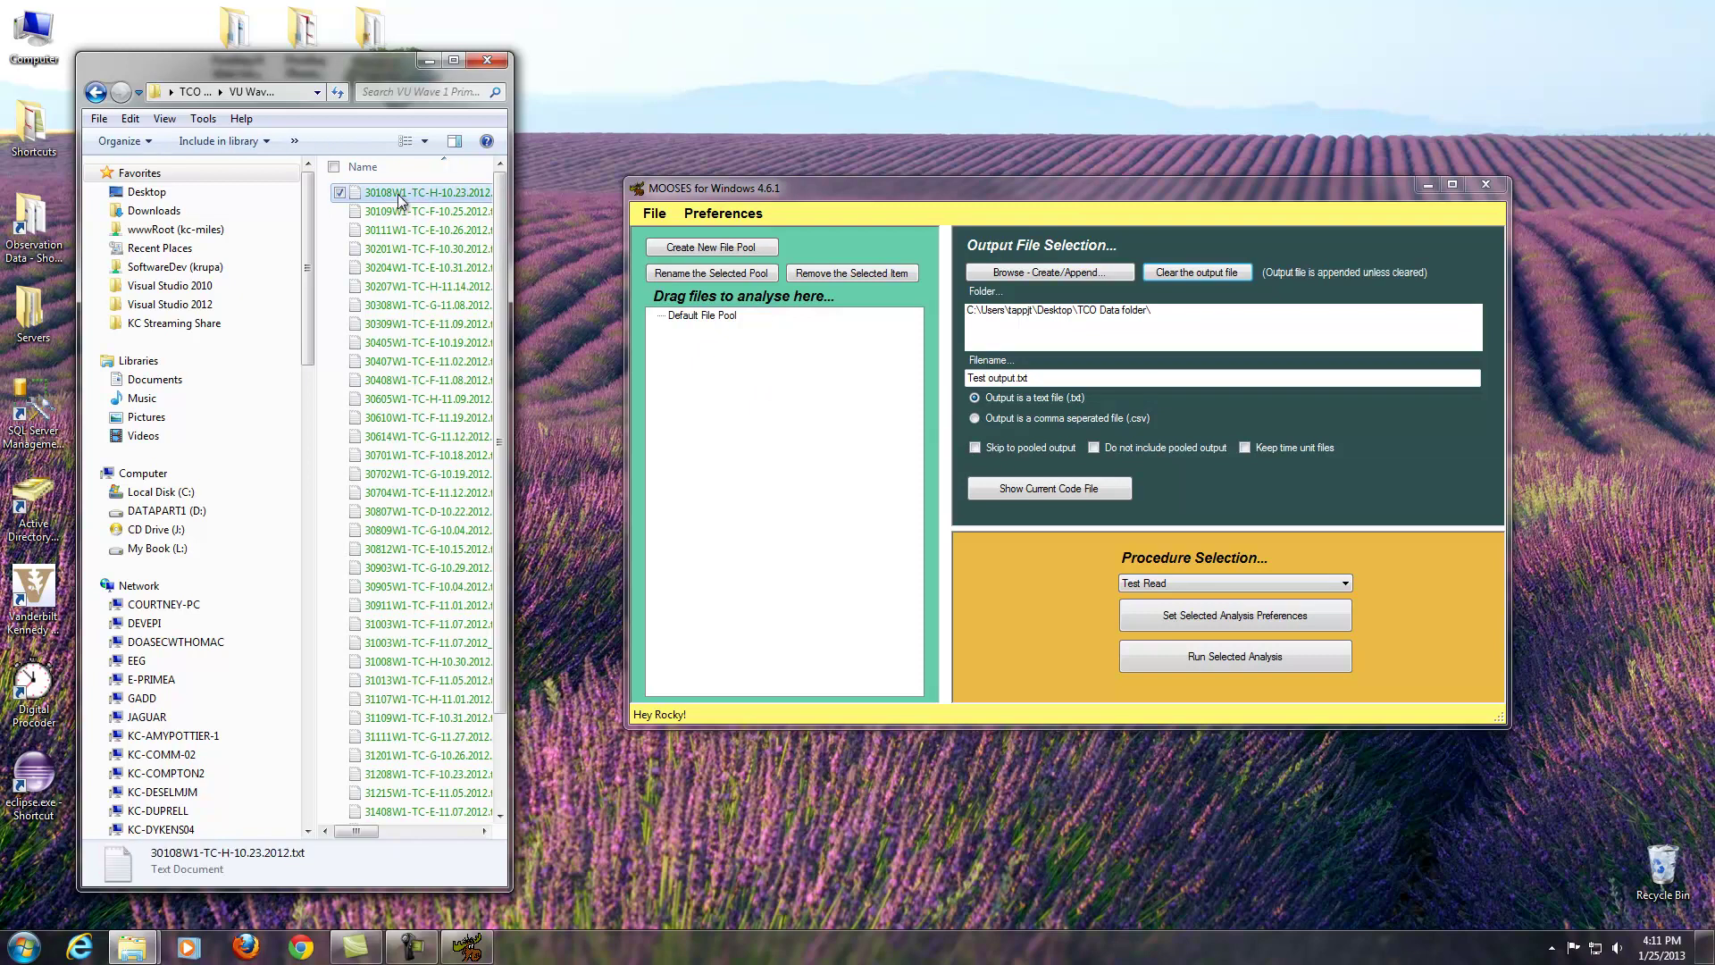
shift+click(404, 272)
drag(389, 195, 866, 400)
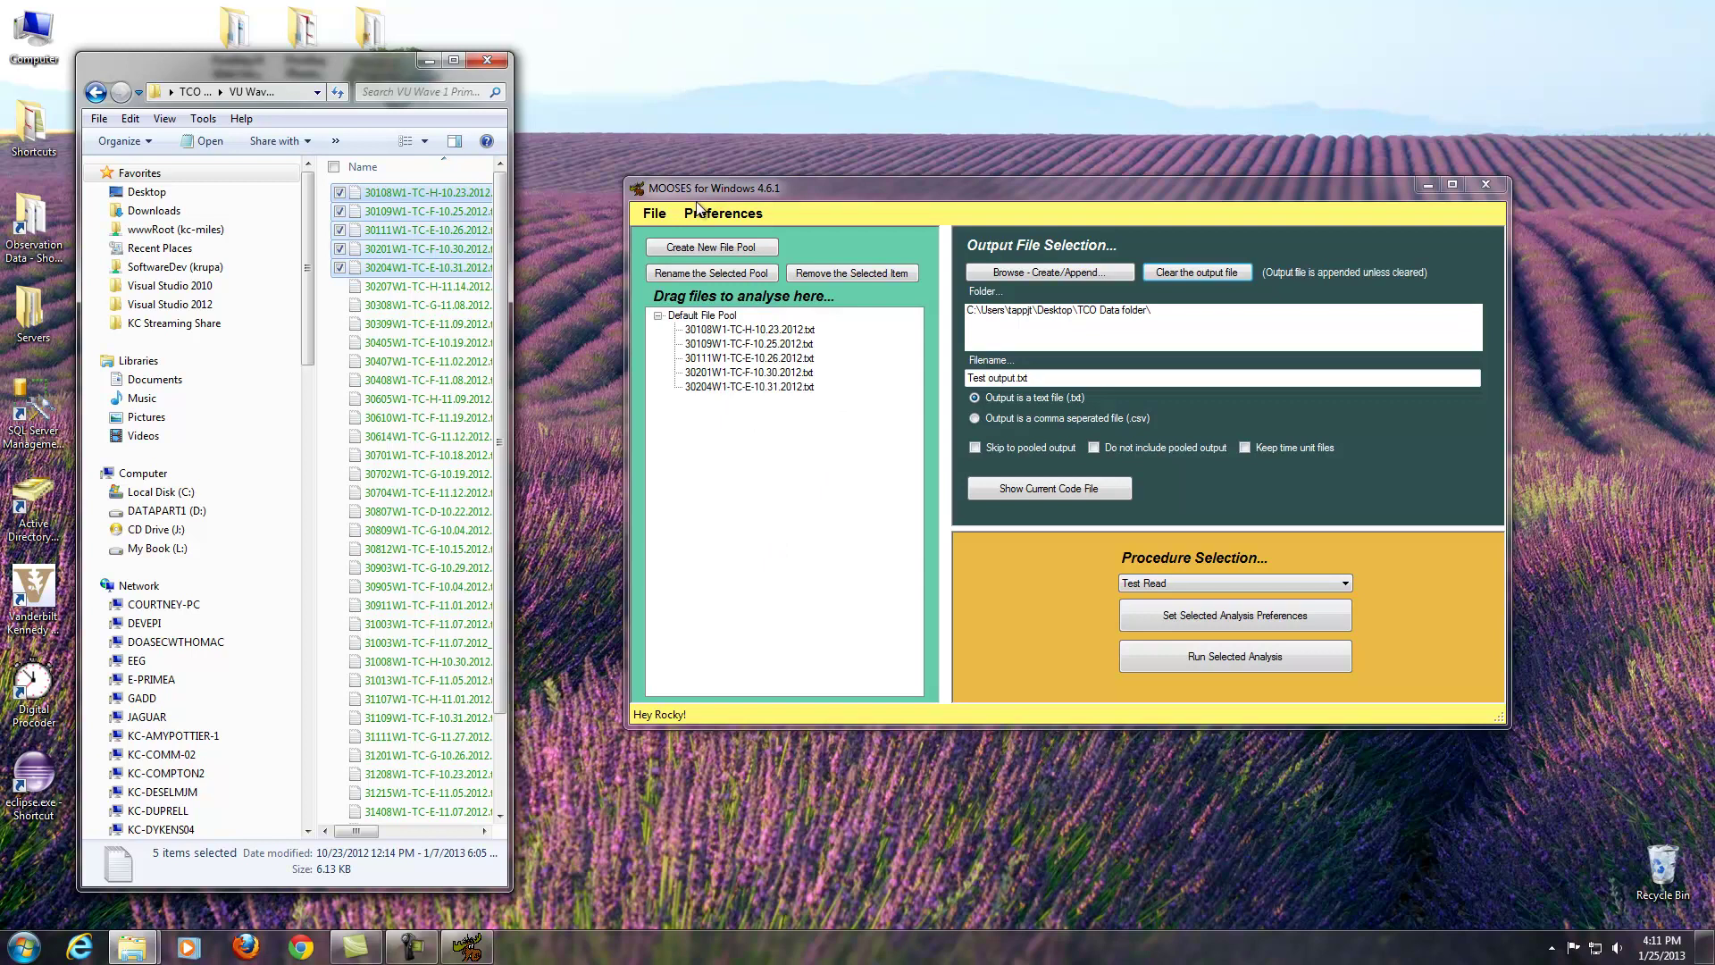
click(657, 215)
- Save the file pool as Wave 1 Set.mset, overwriting the existing set
click(658, 216)
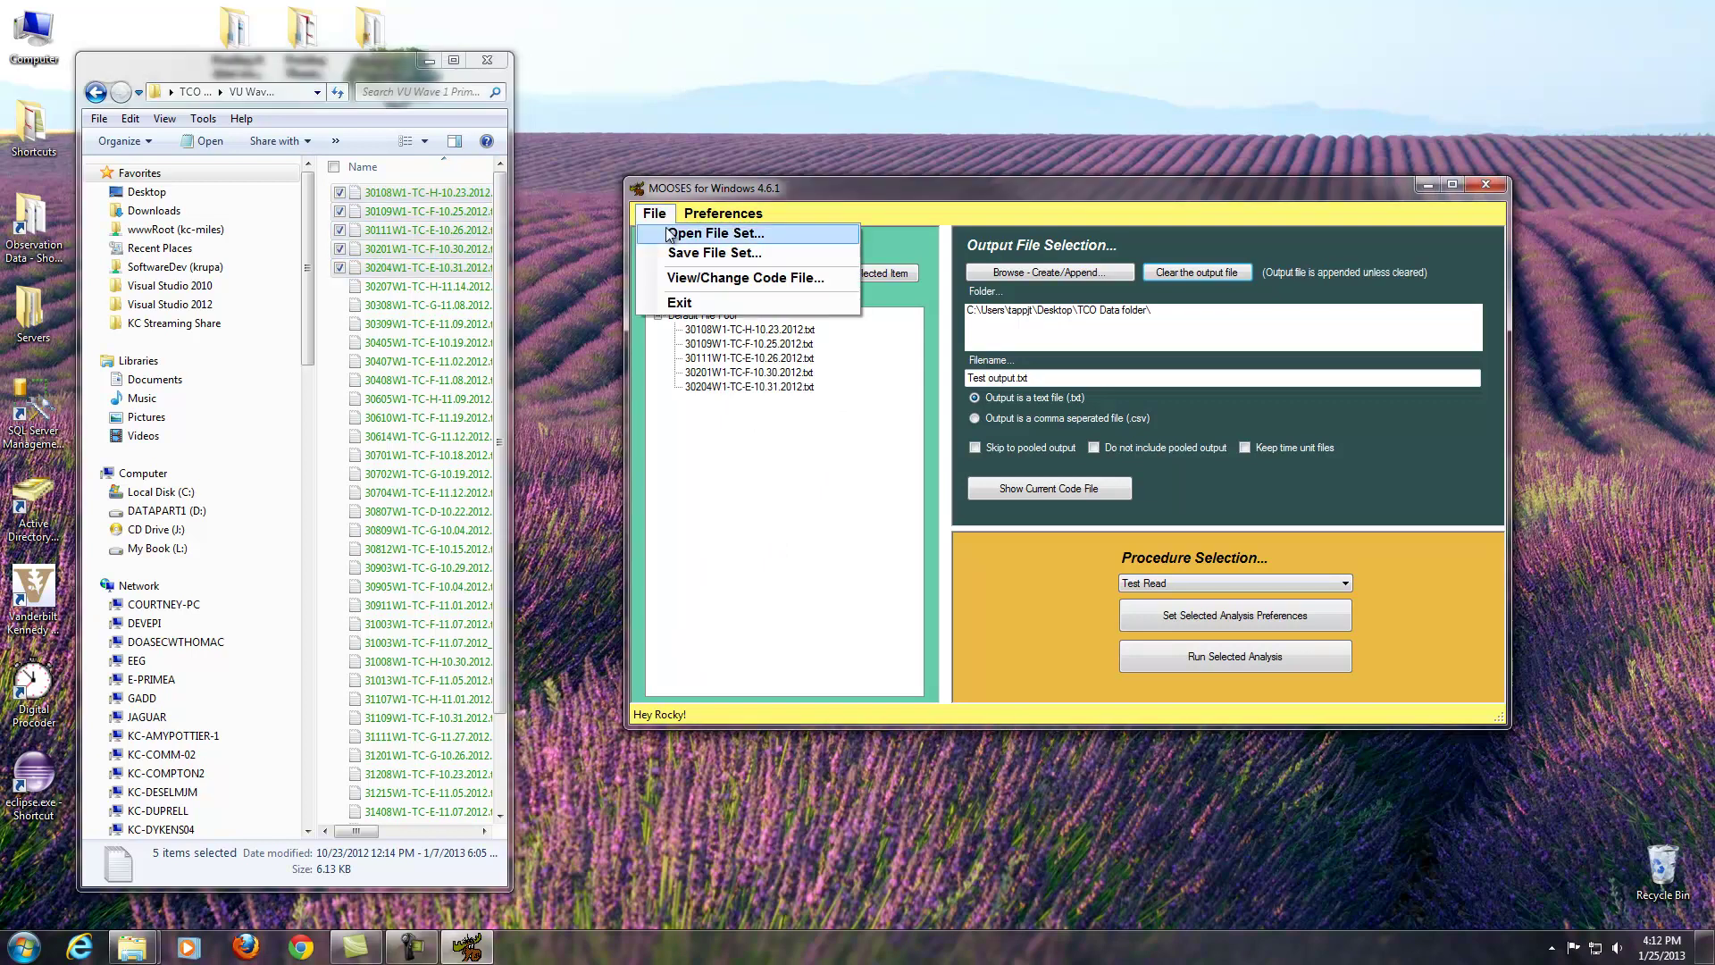
click(673, 253)
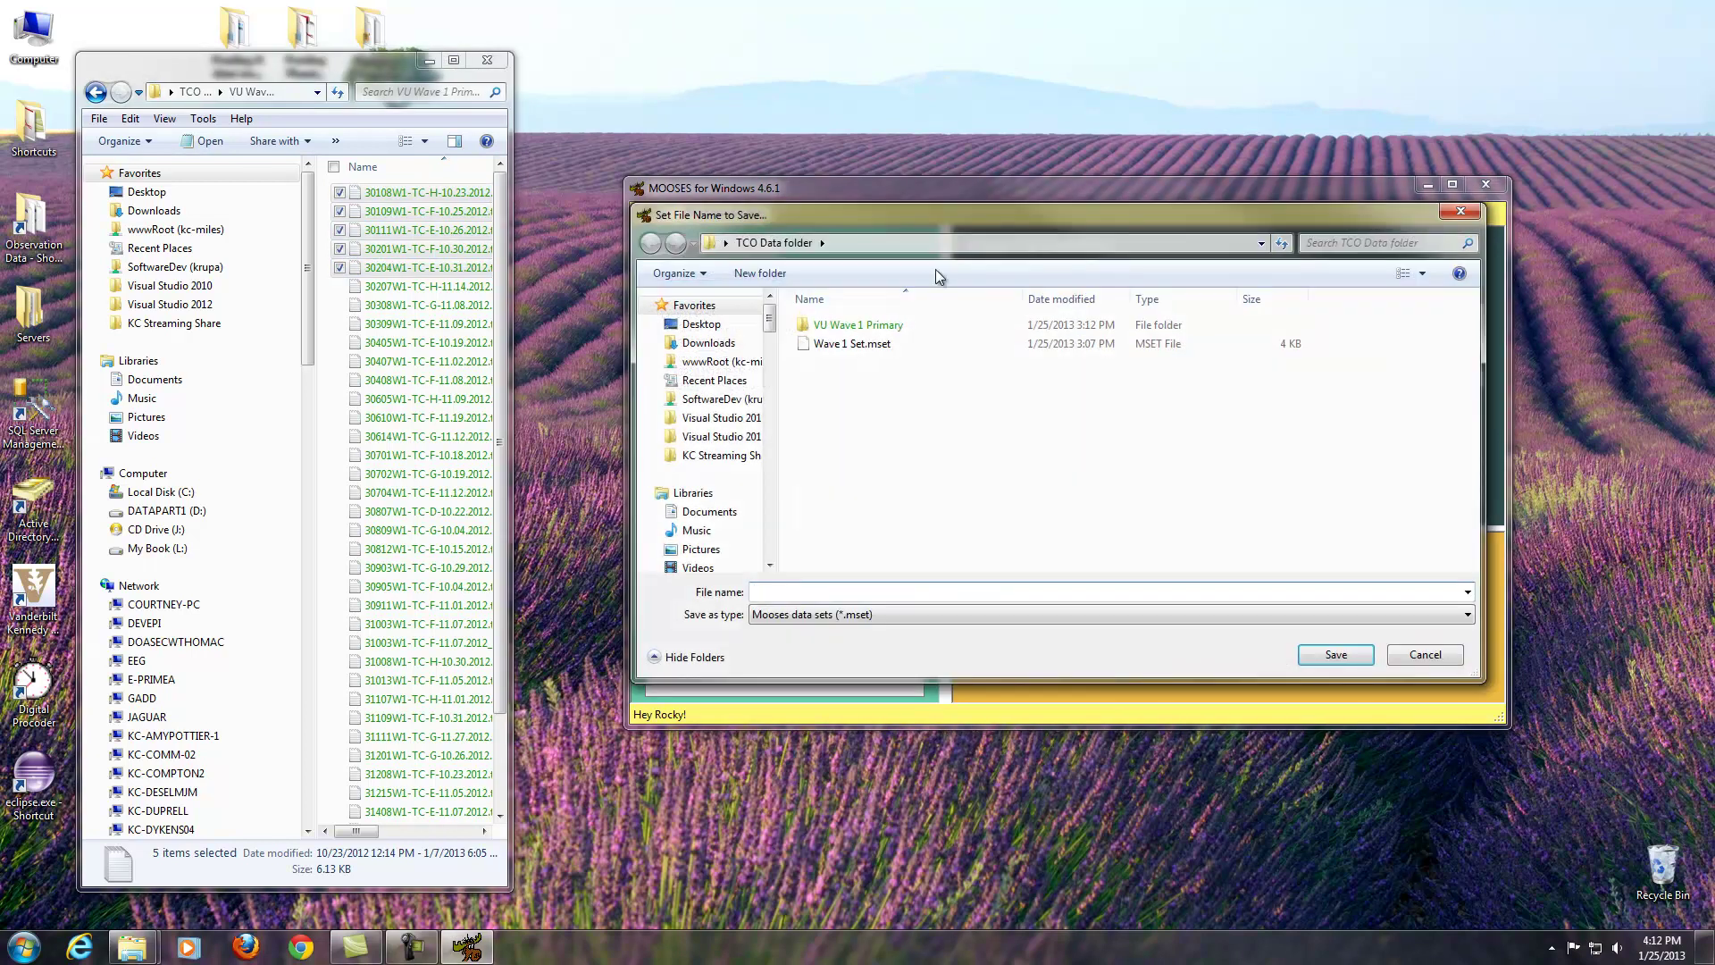
click(887, 346)
click(1335, 656)
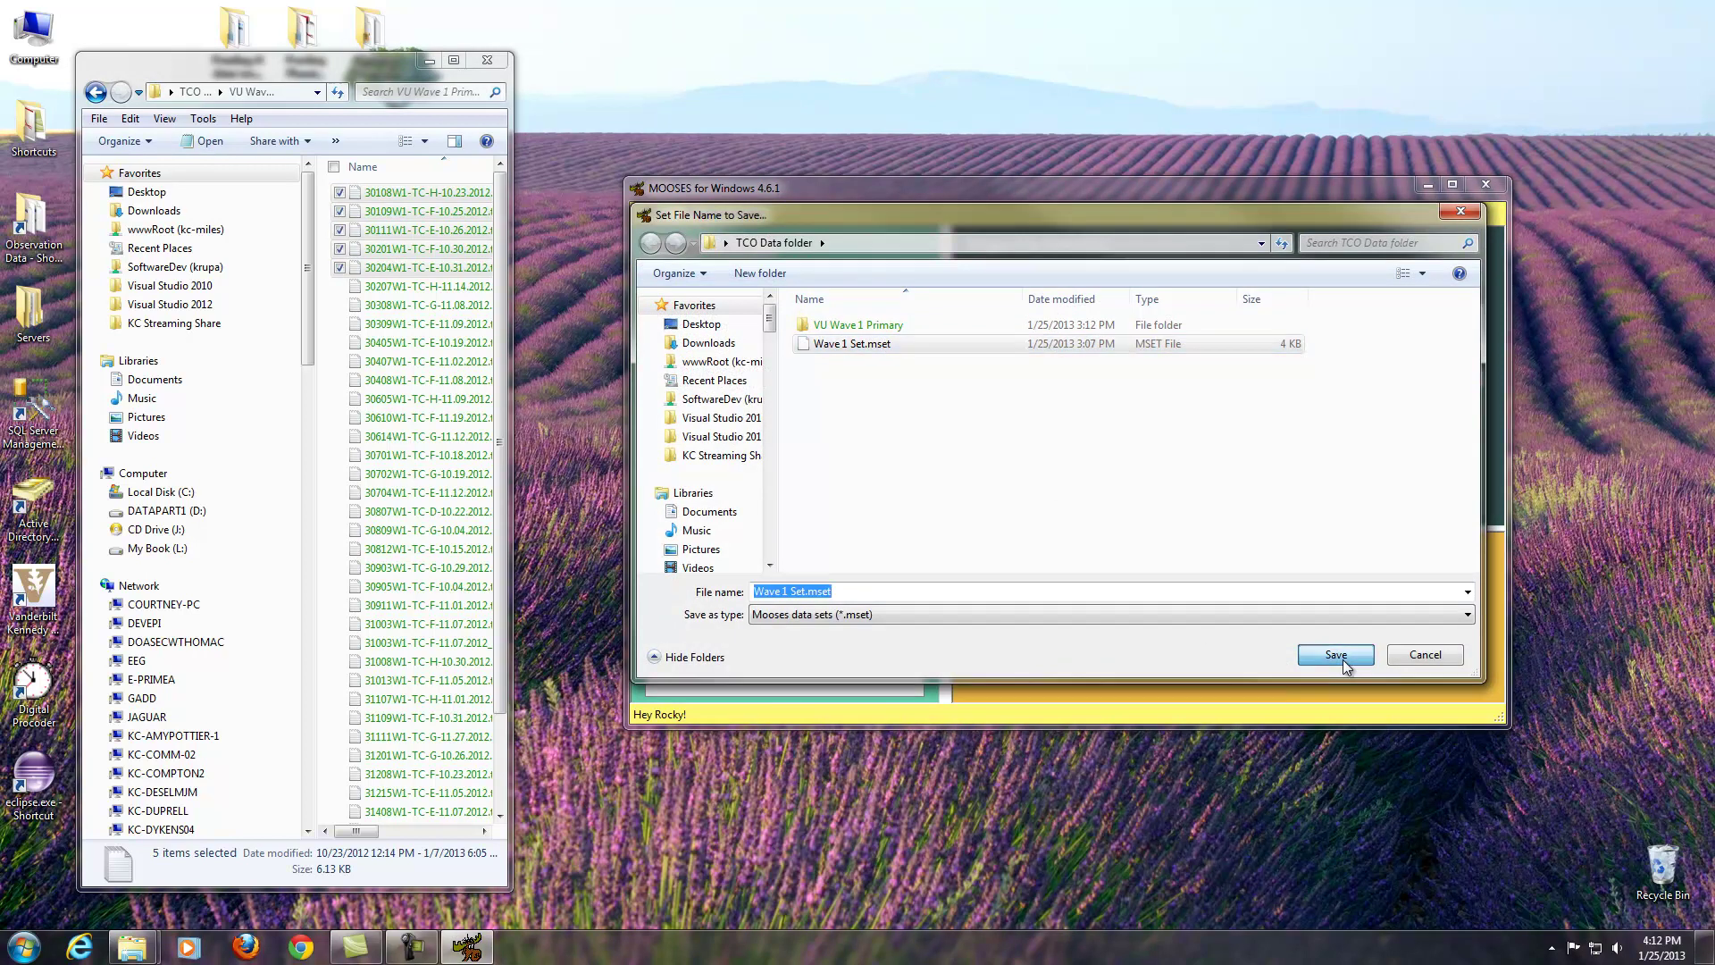
click(924, 484)
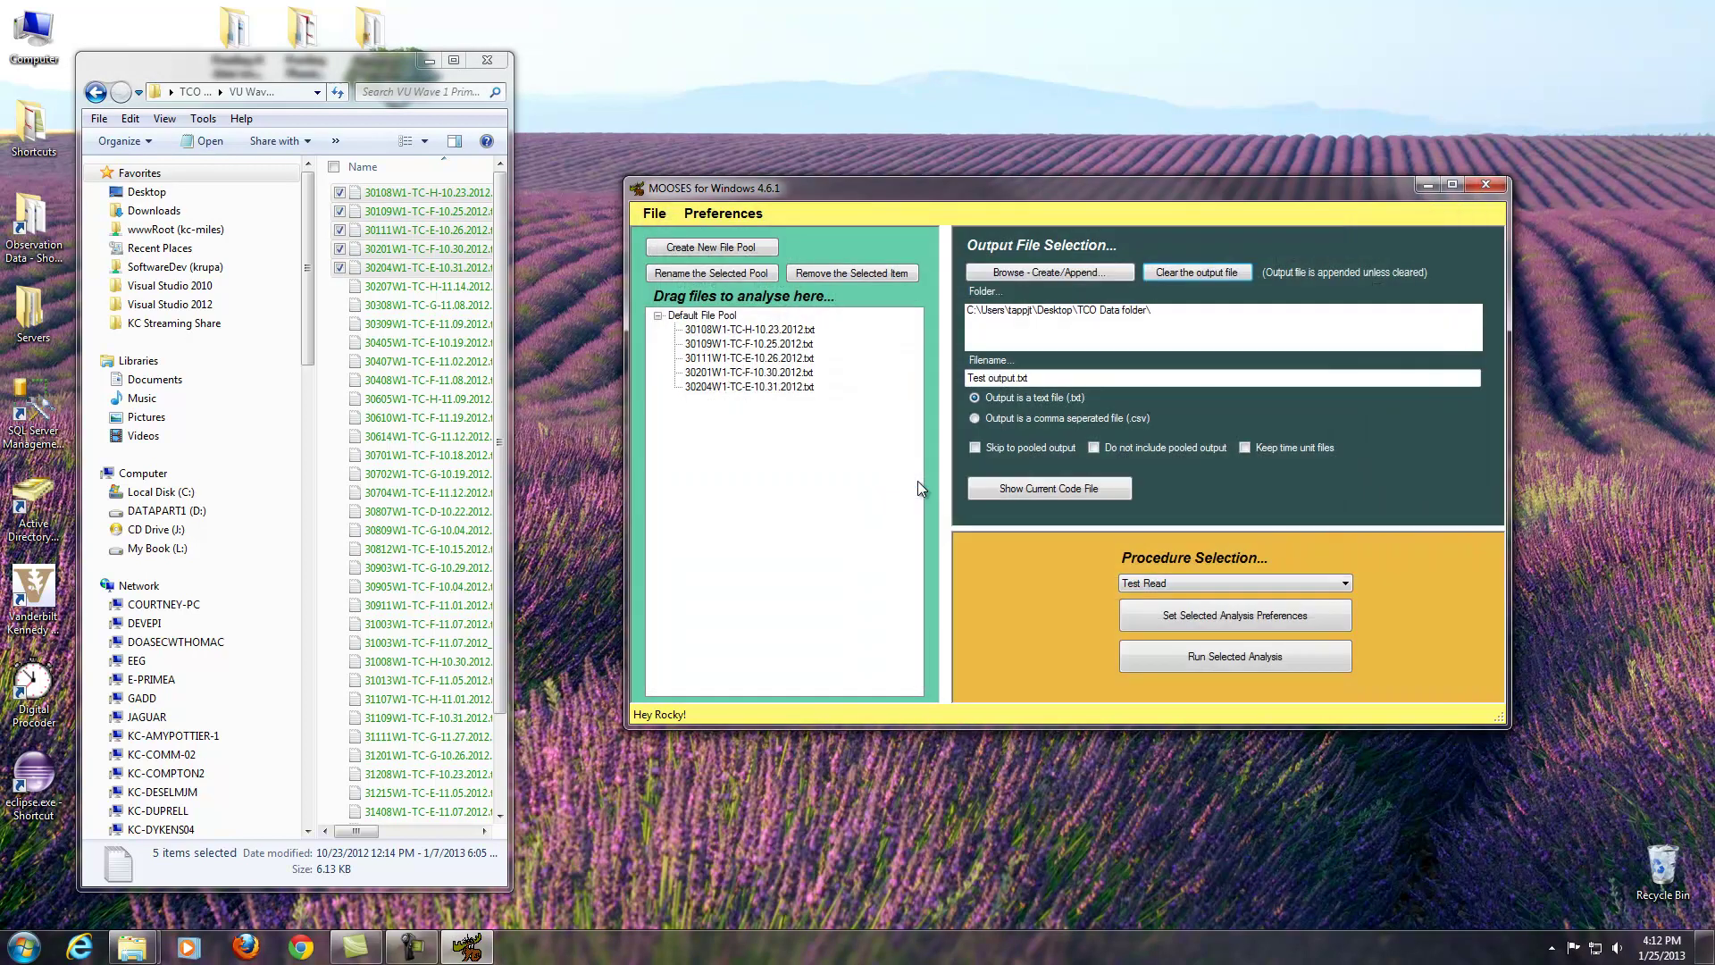
- Reload the Wave 1 Set.mset file set into MOOSES
click(654, 214)
click(714, 233)
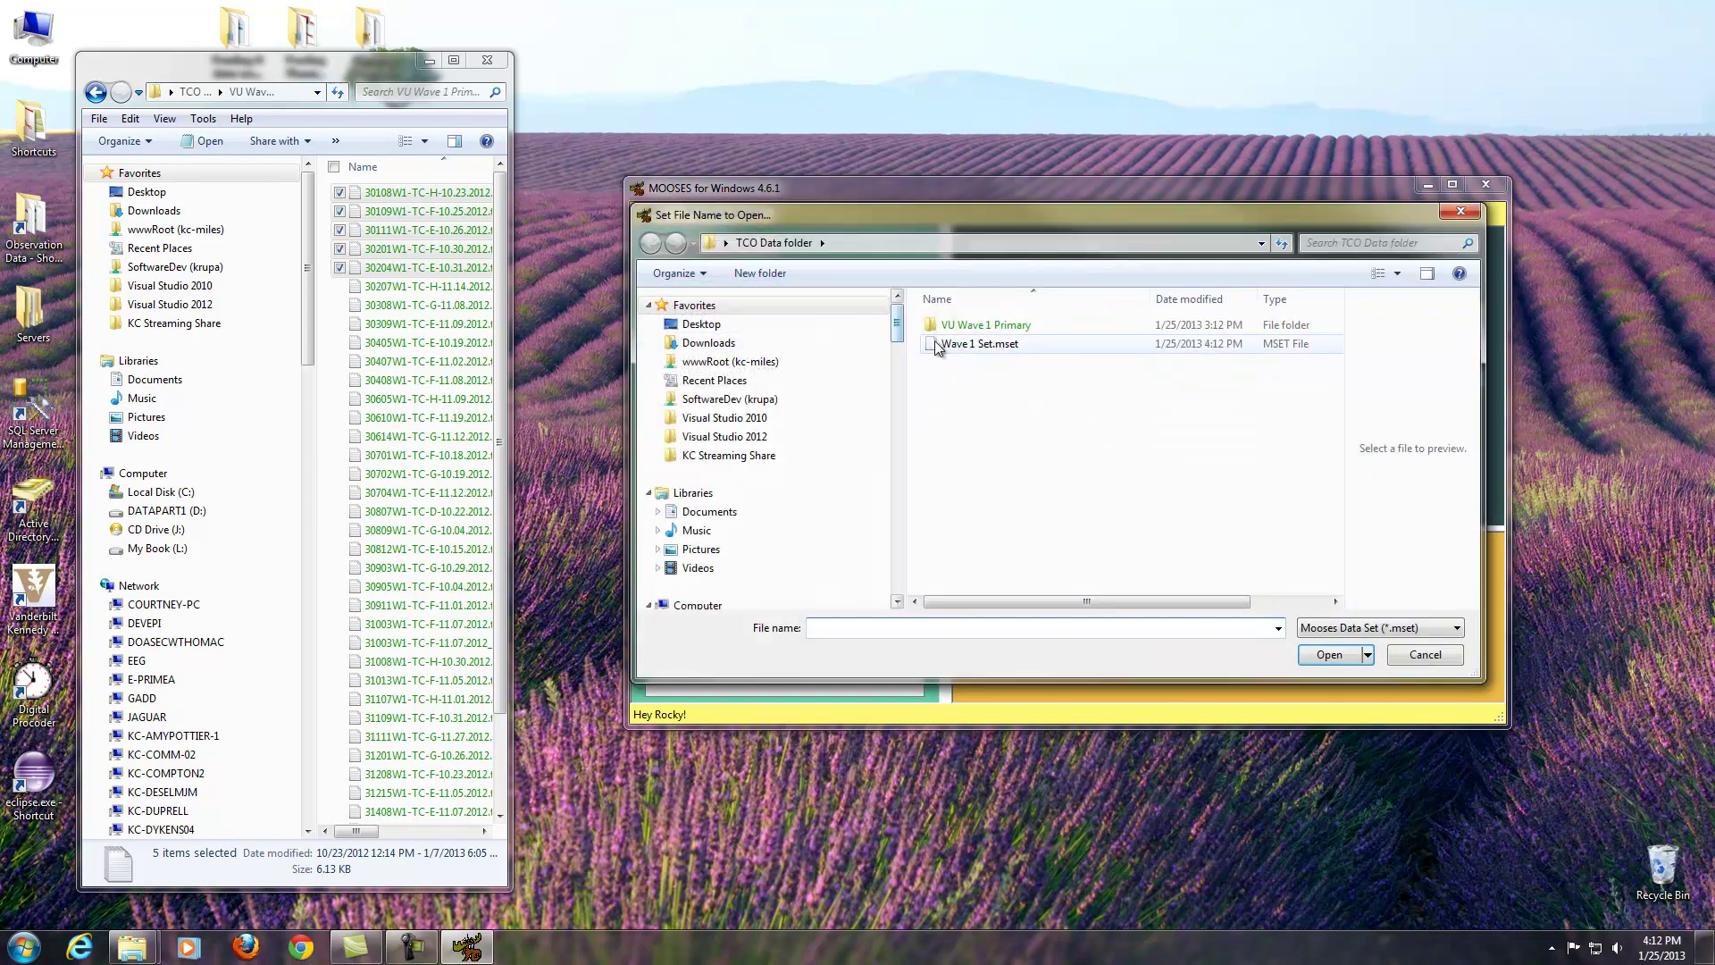
click(980, 344)
click(1328, 655)
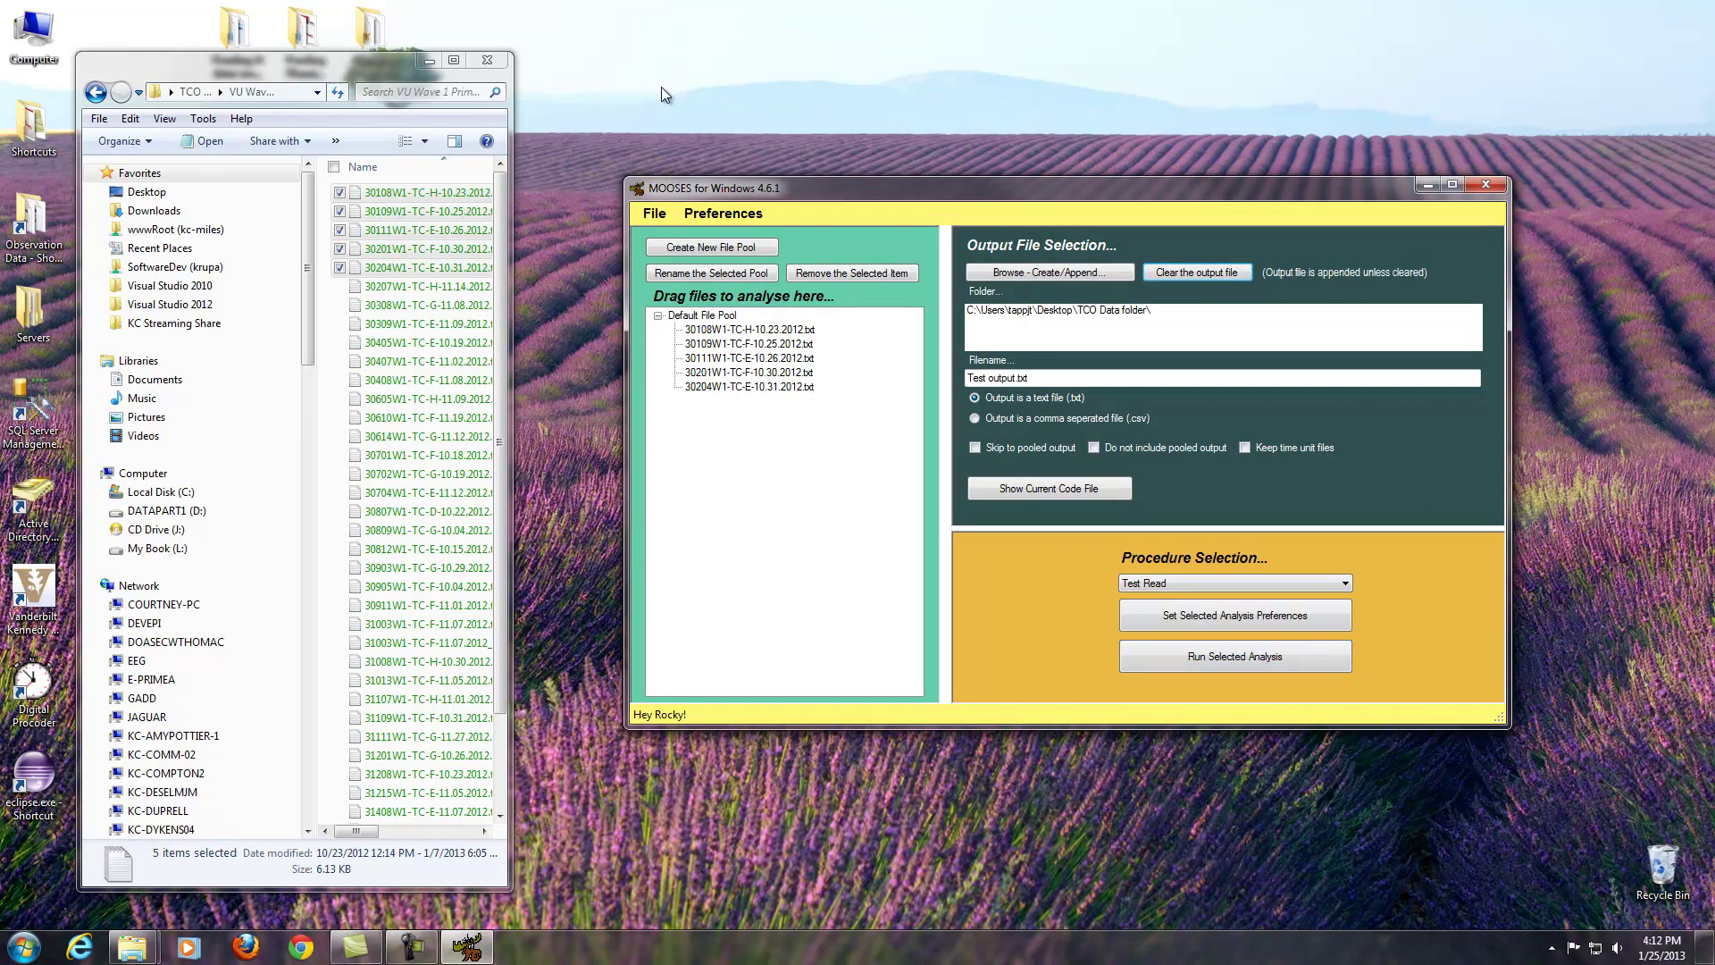
drag(860, 185, 673, 143)
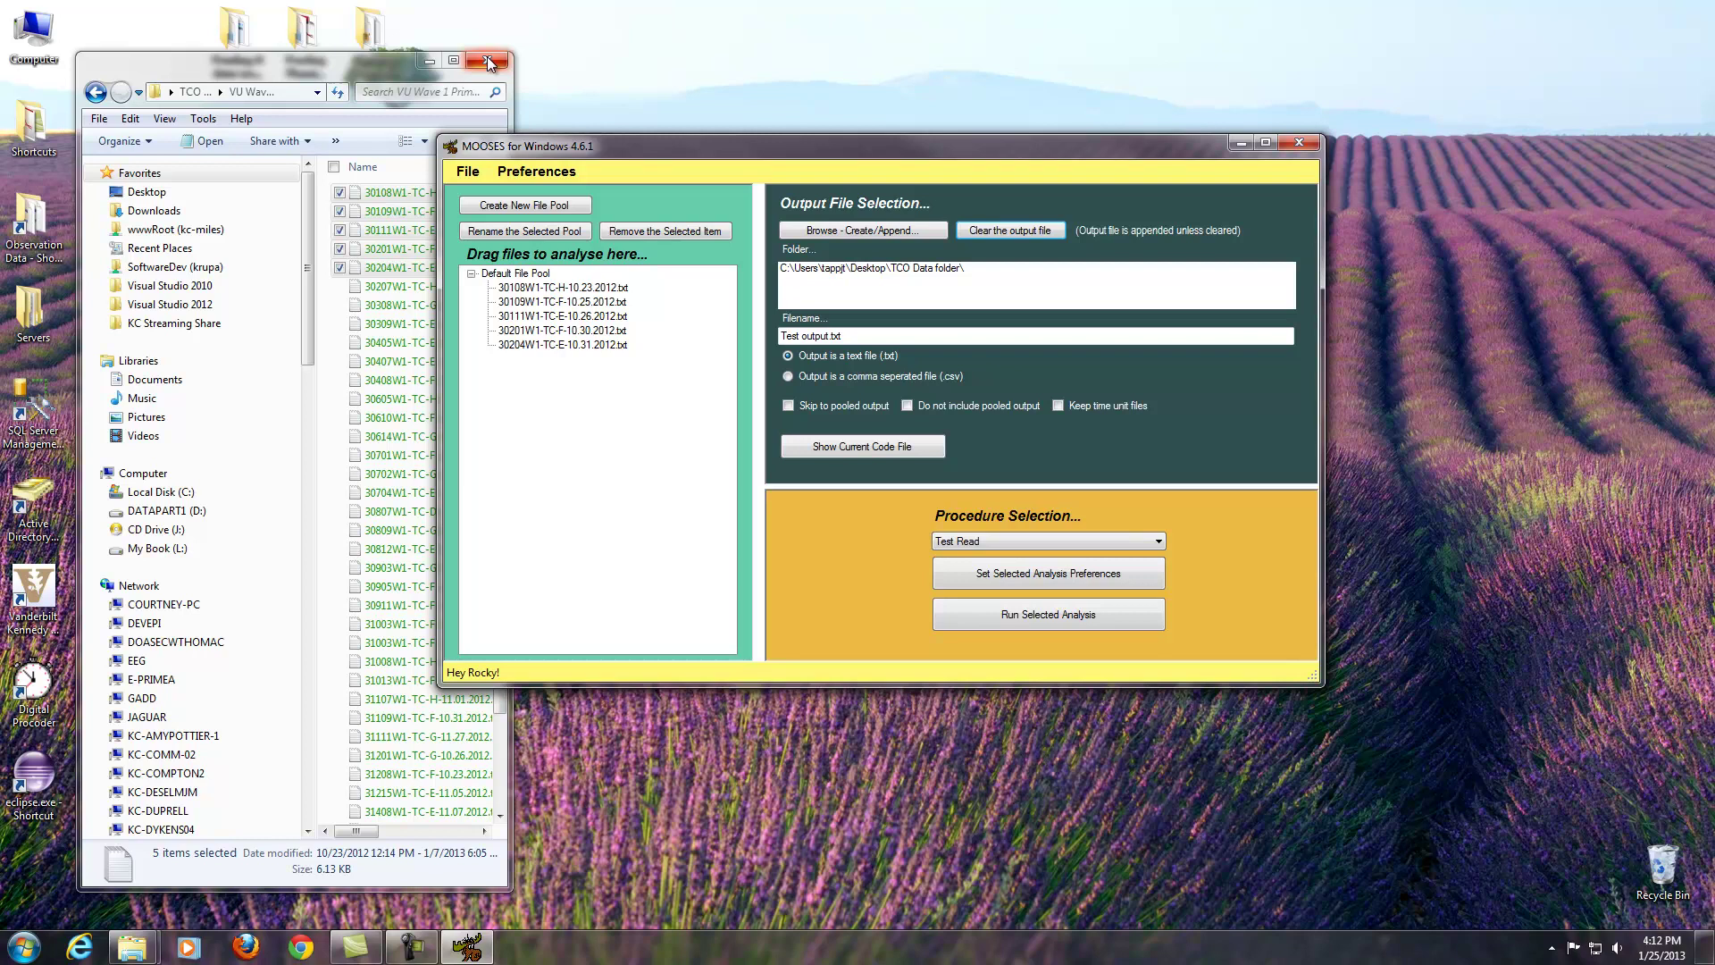
- Close the file browser and save the Frequencies and Durations preferences set to Only Nested Counts
click(487, 58)
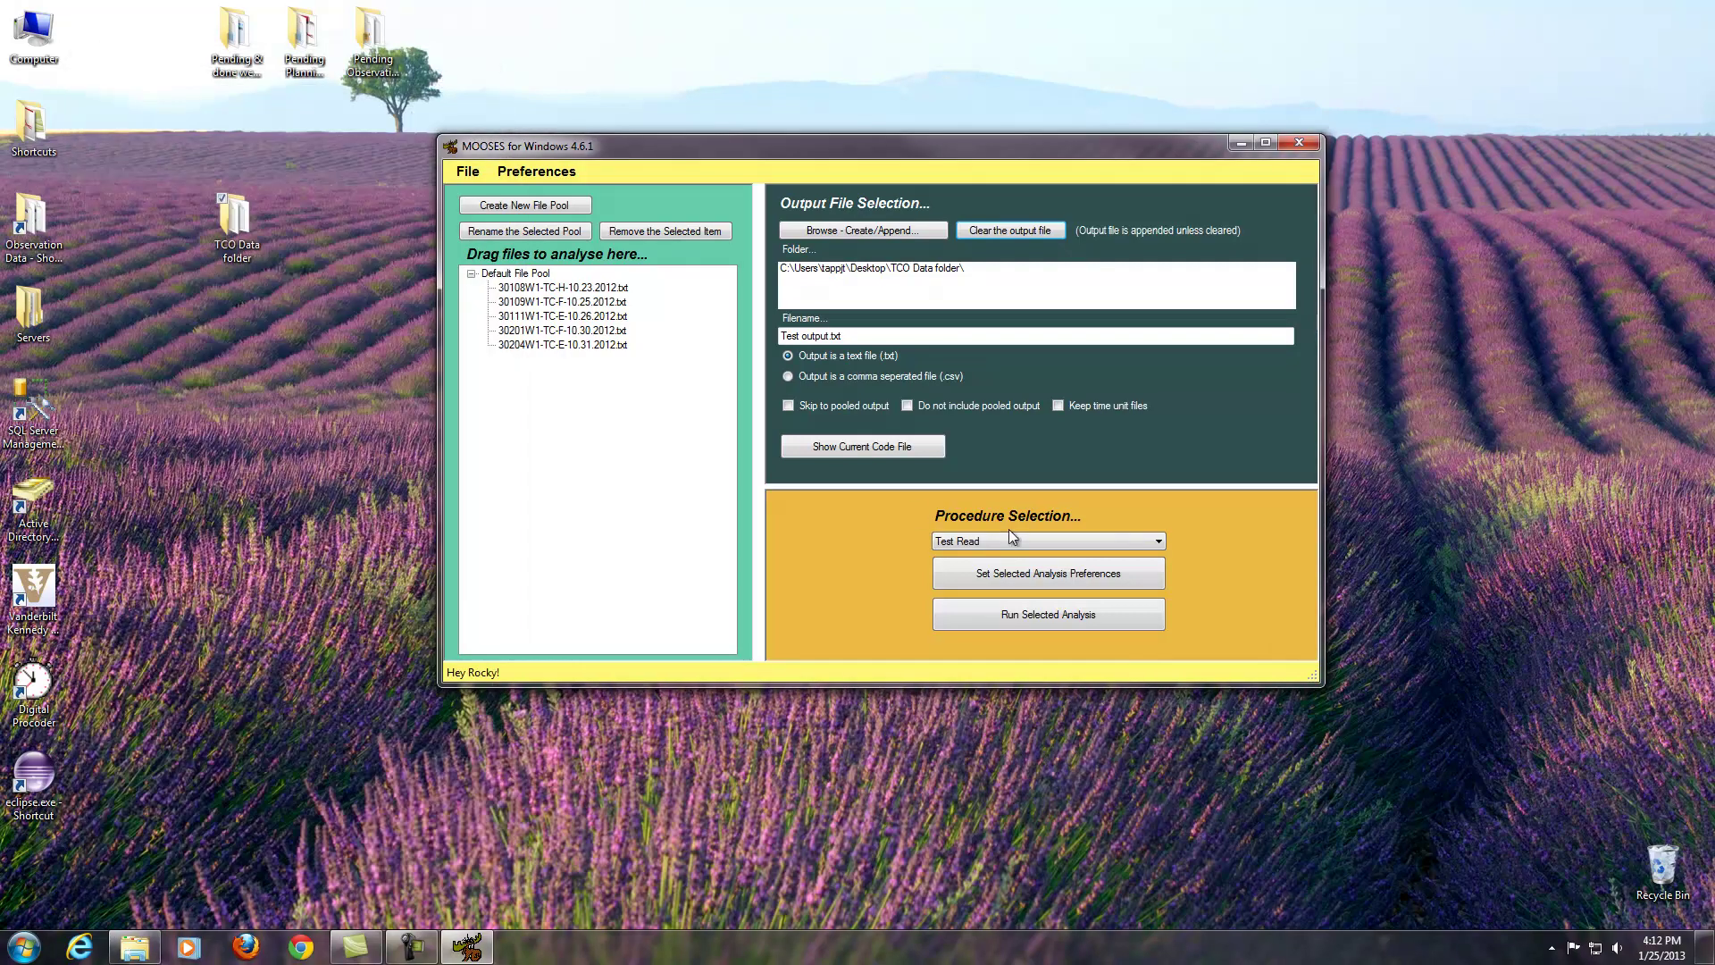
click(1041, 580)
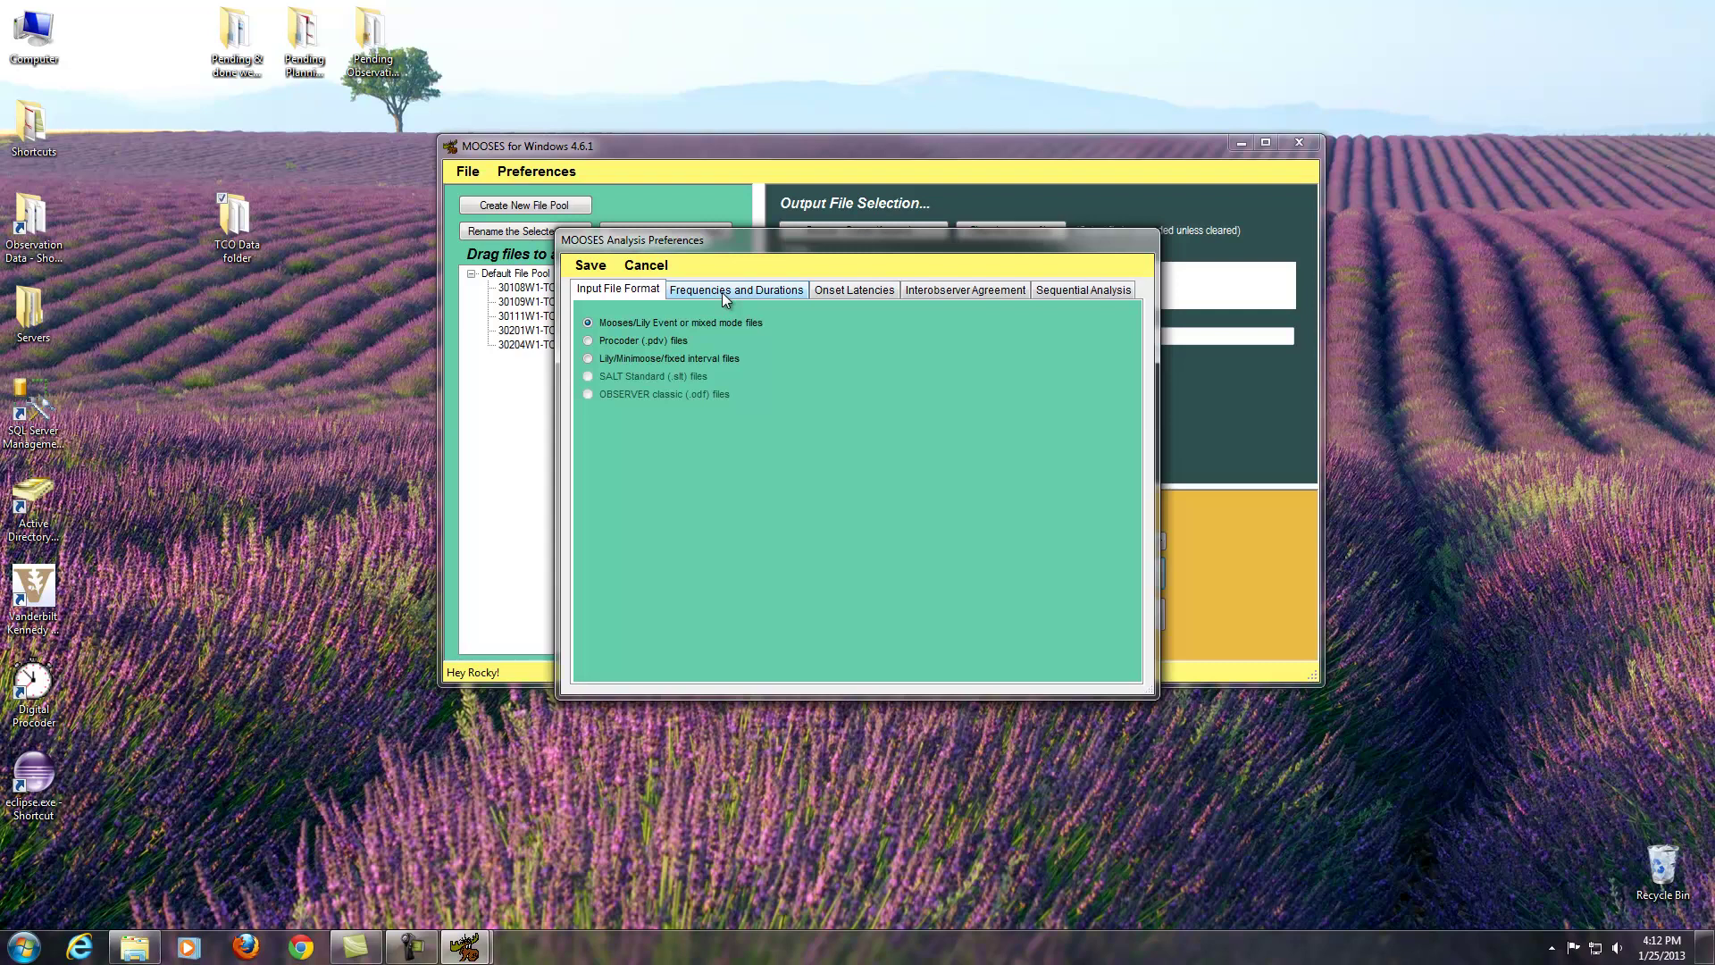
click(724, 294)
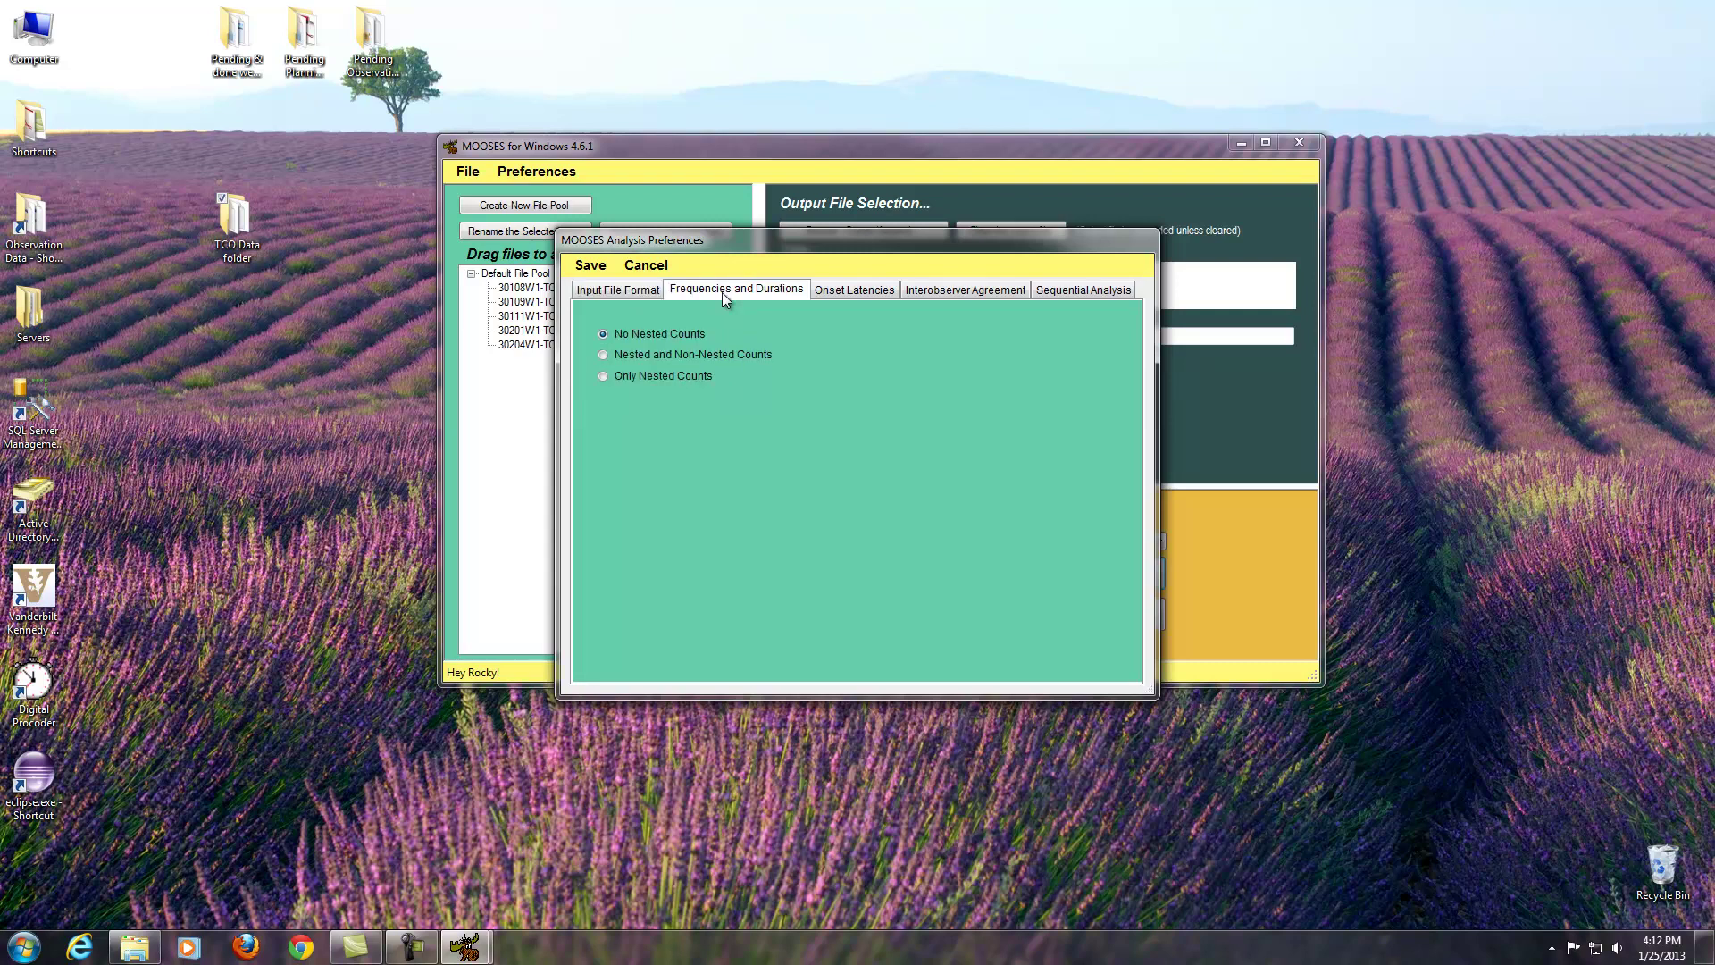
click(617, 369)
click(592, 266)
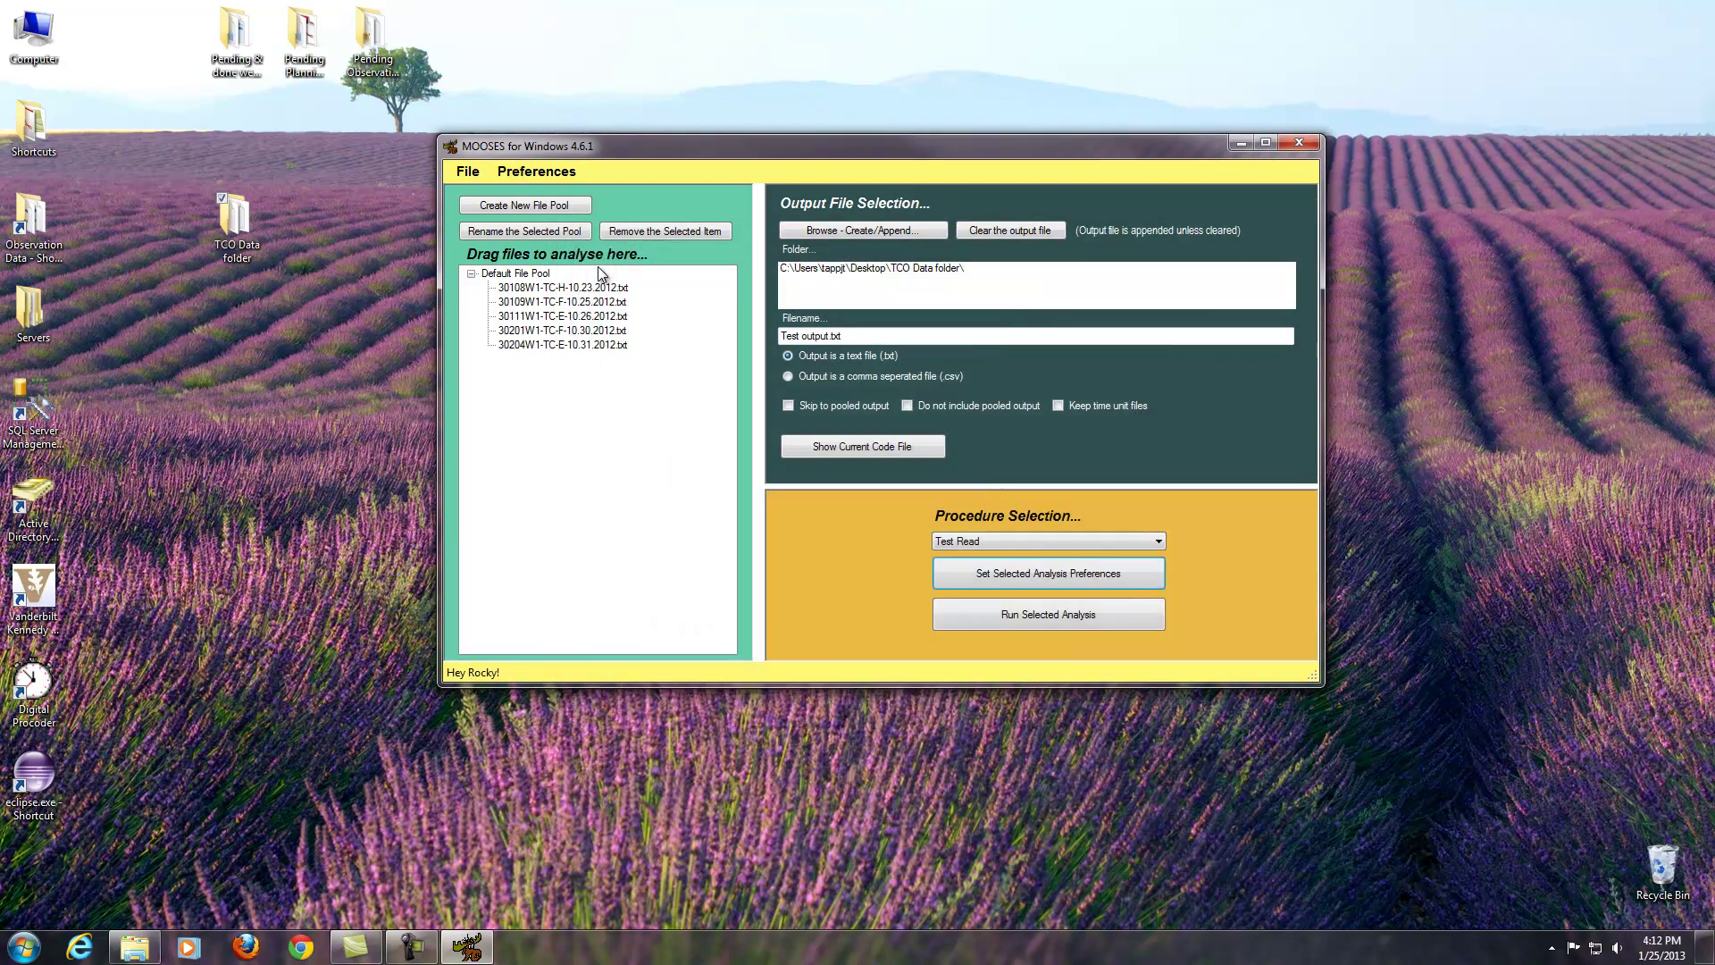
double_click(255, 238)
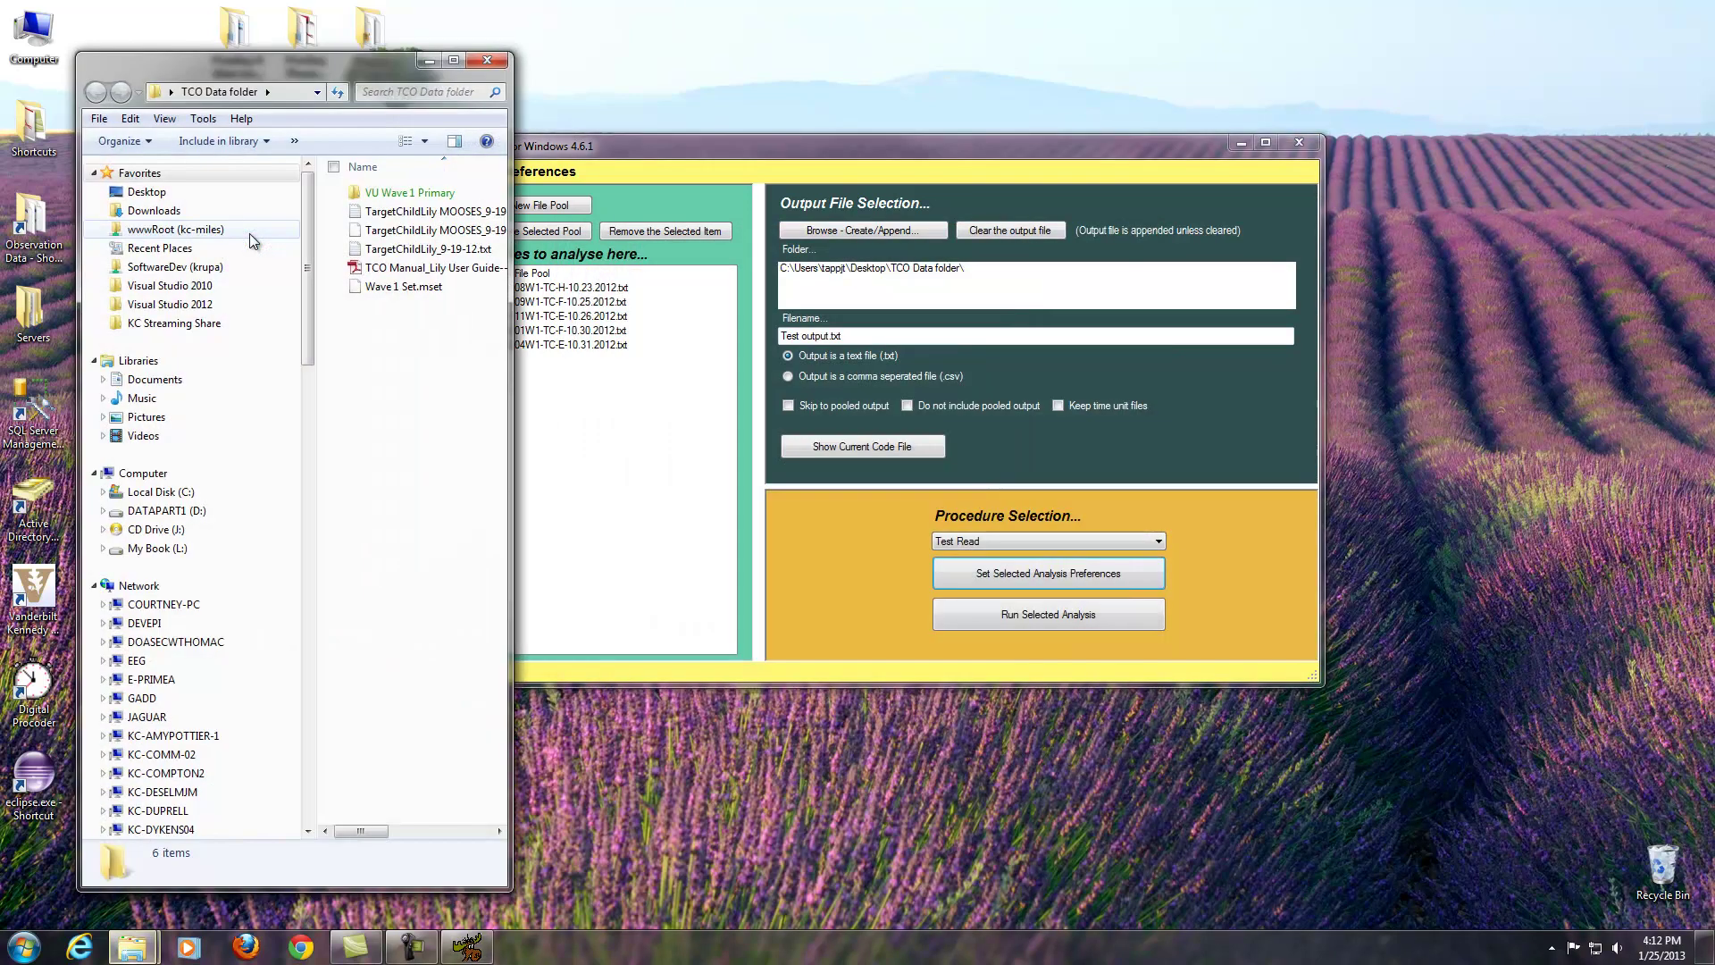
click(423, 196)
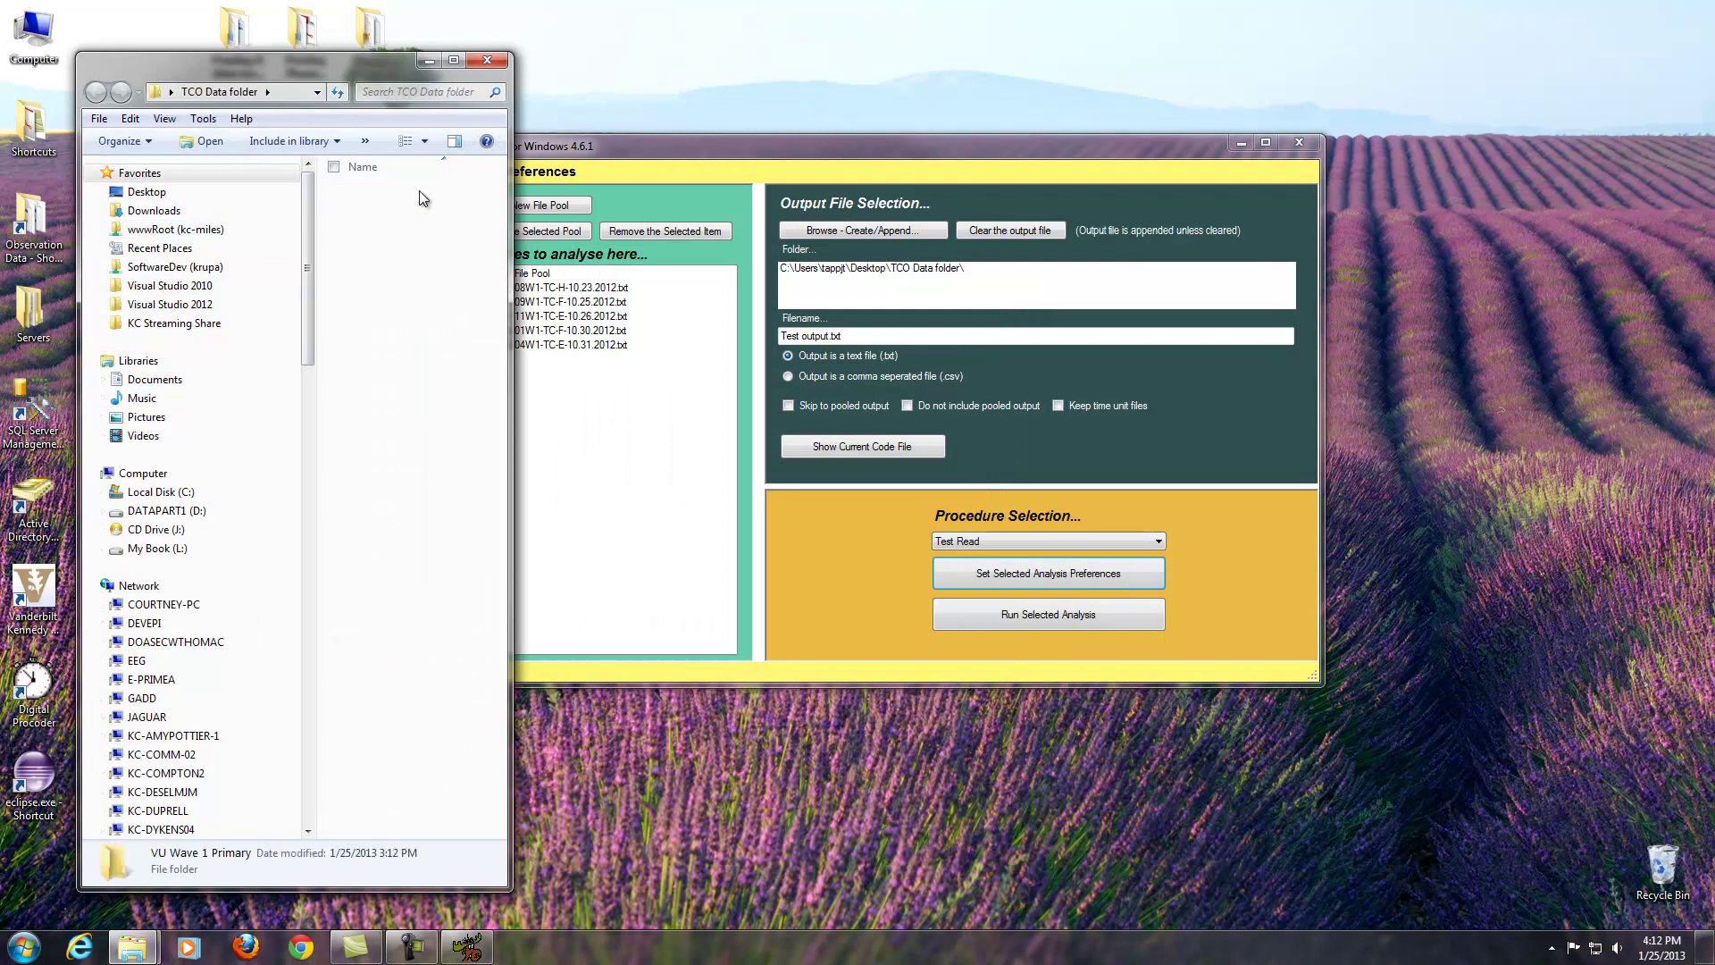
double_click(423, 194)
right_click(420, 193)
click(372, 211)
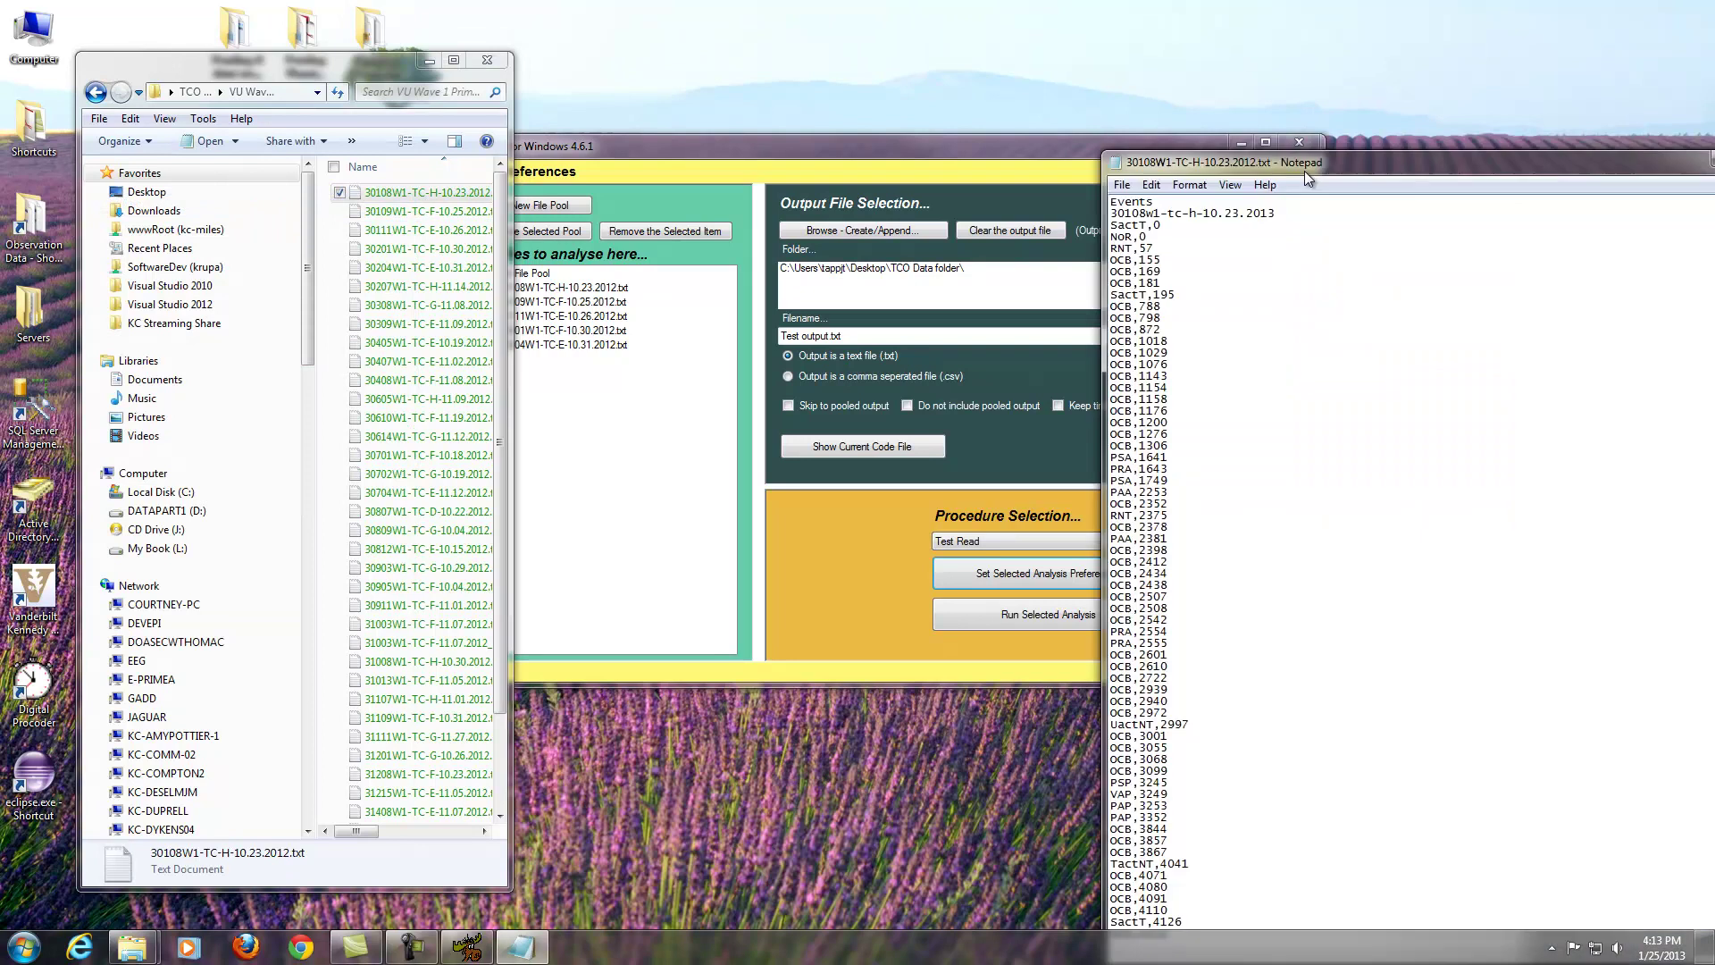
drag(1305, 150, 629, 71)
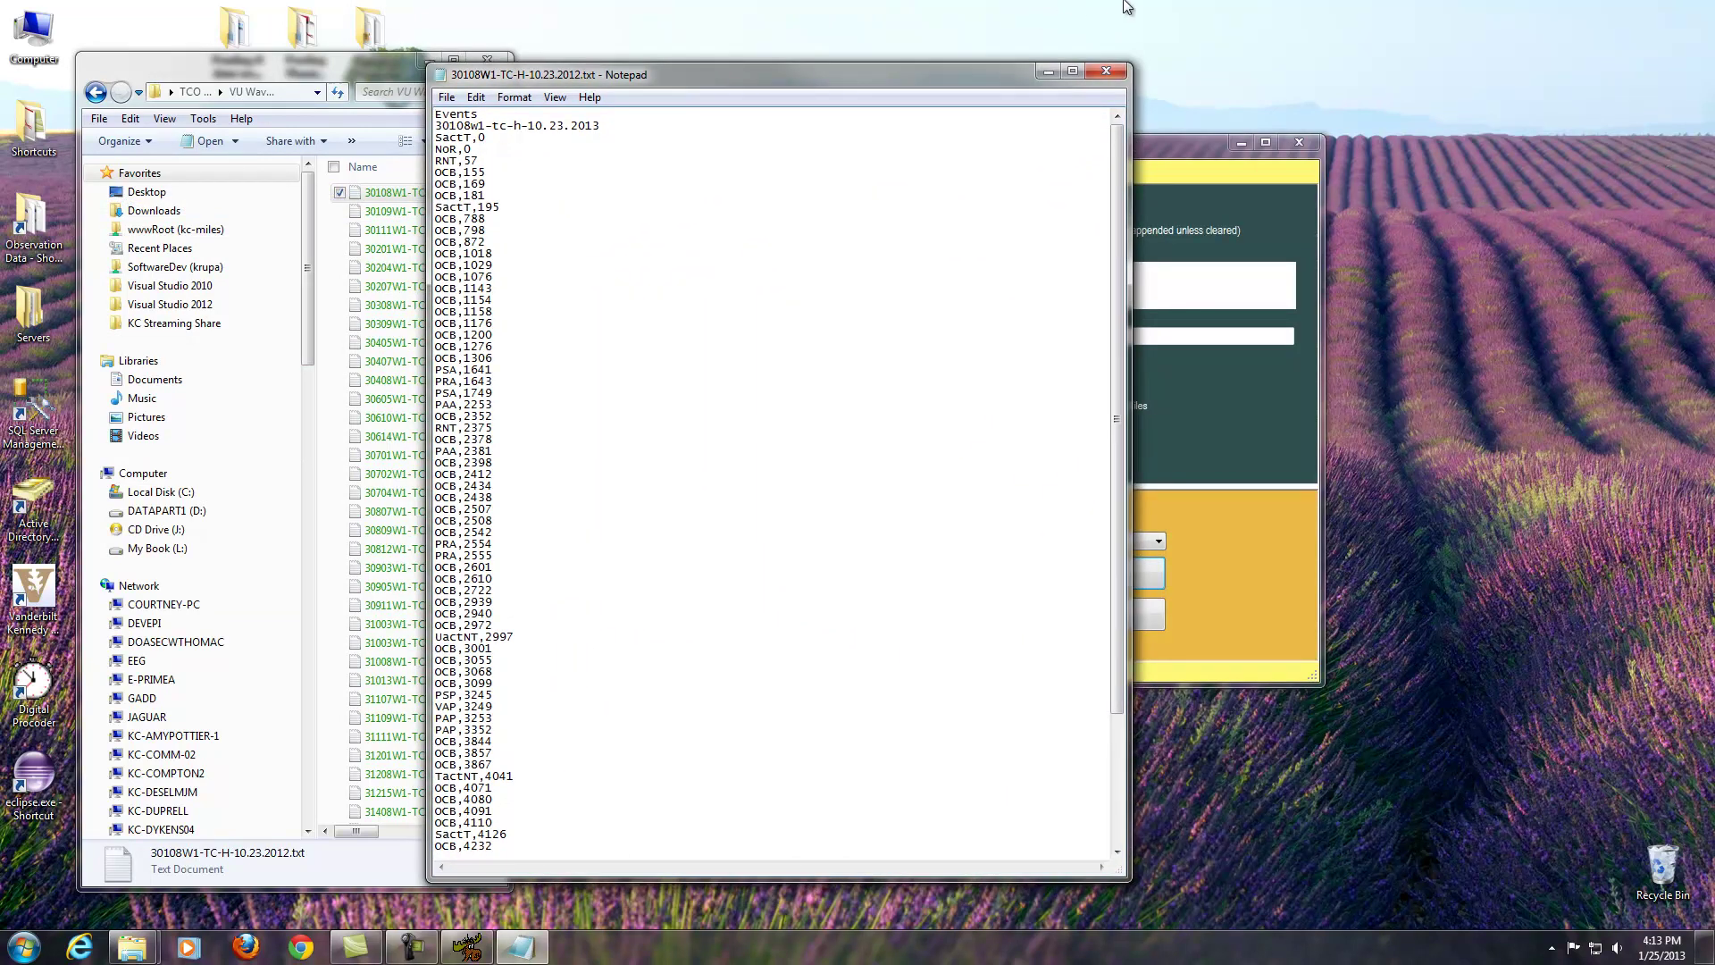
click(1107, 72)
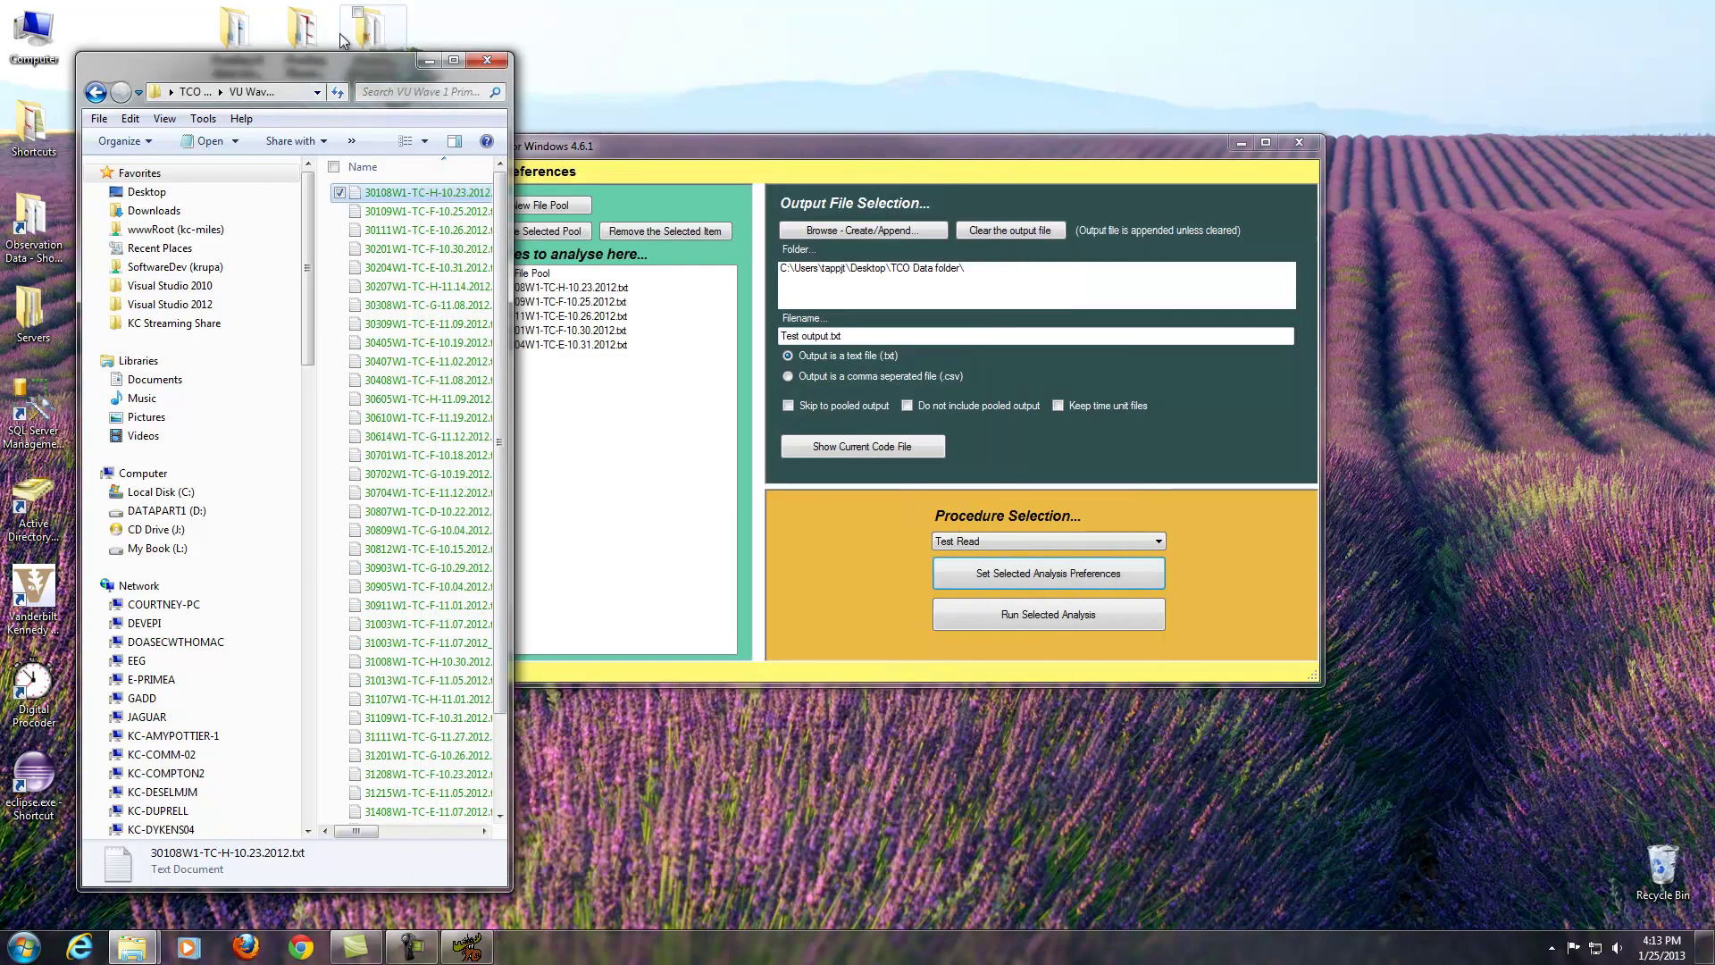
click(490, 59)
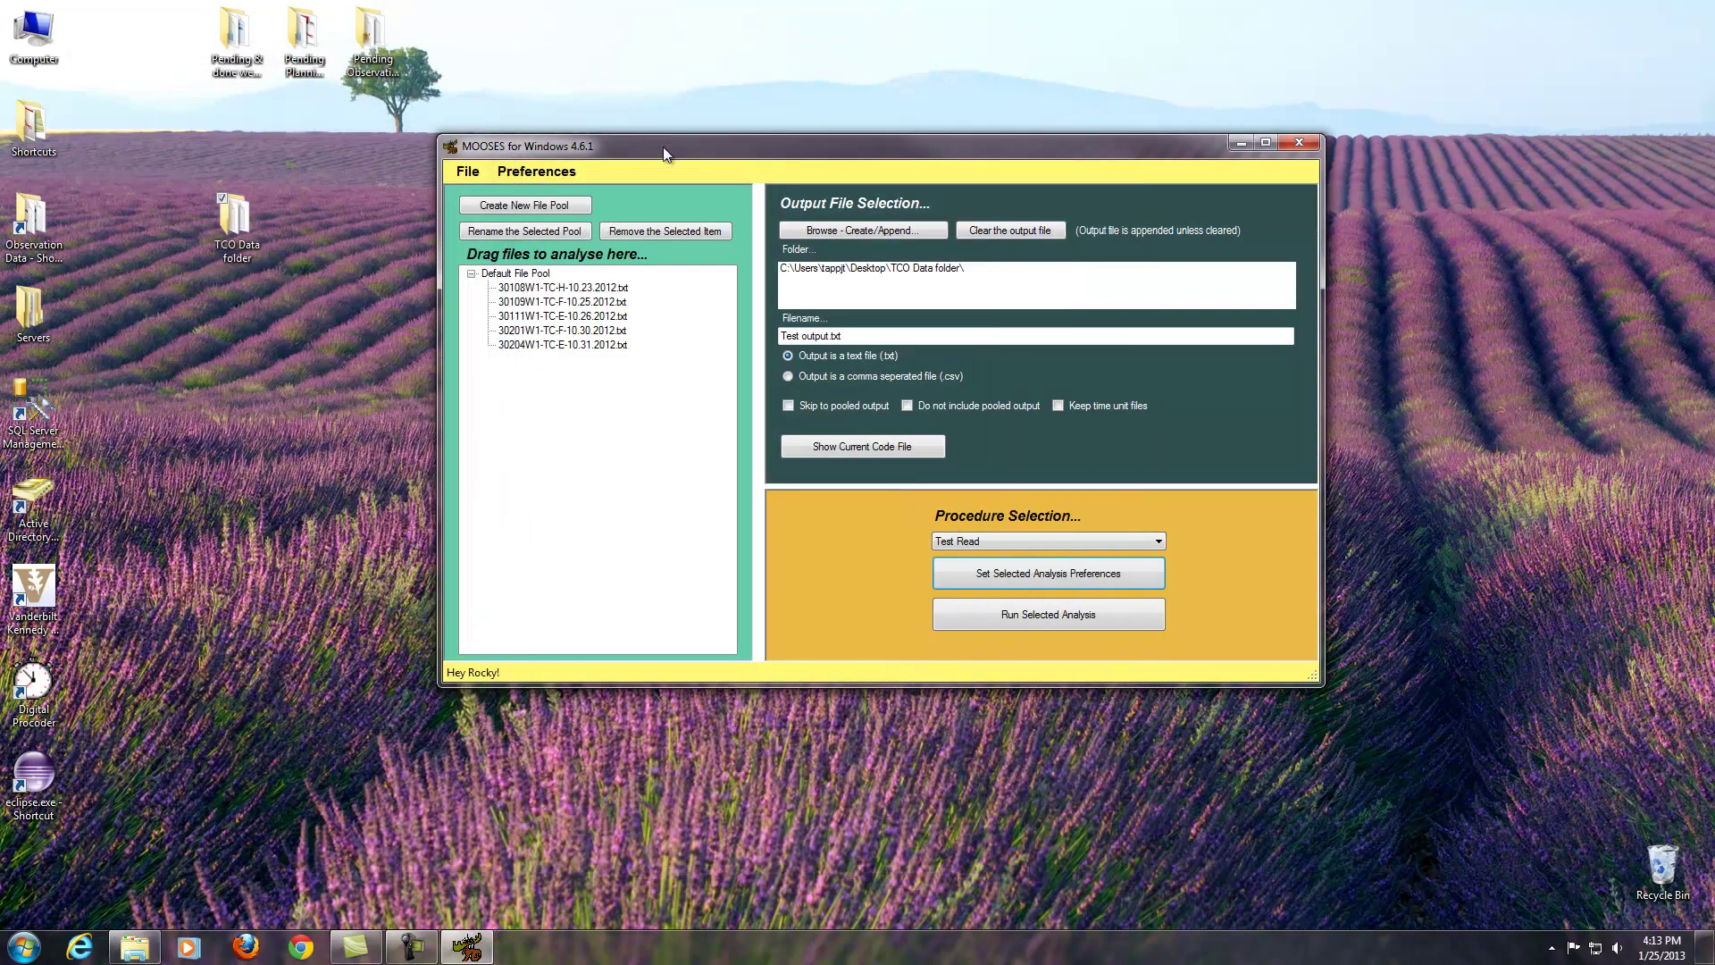
- Run Test Read on the five pooled files and confirm each file appears in Test output.txt
drag(662, 148, 539, 148)
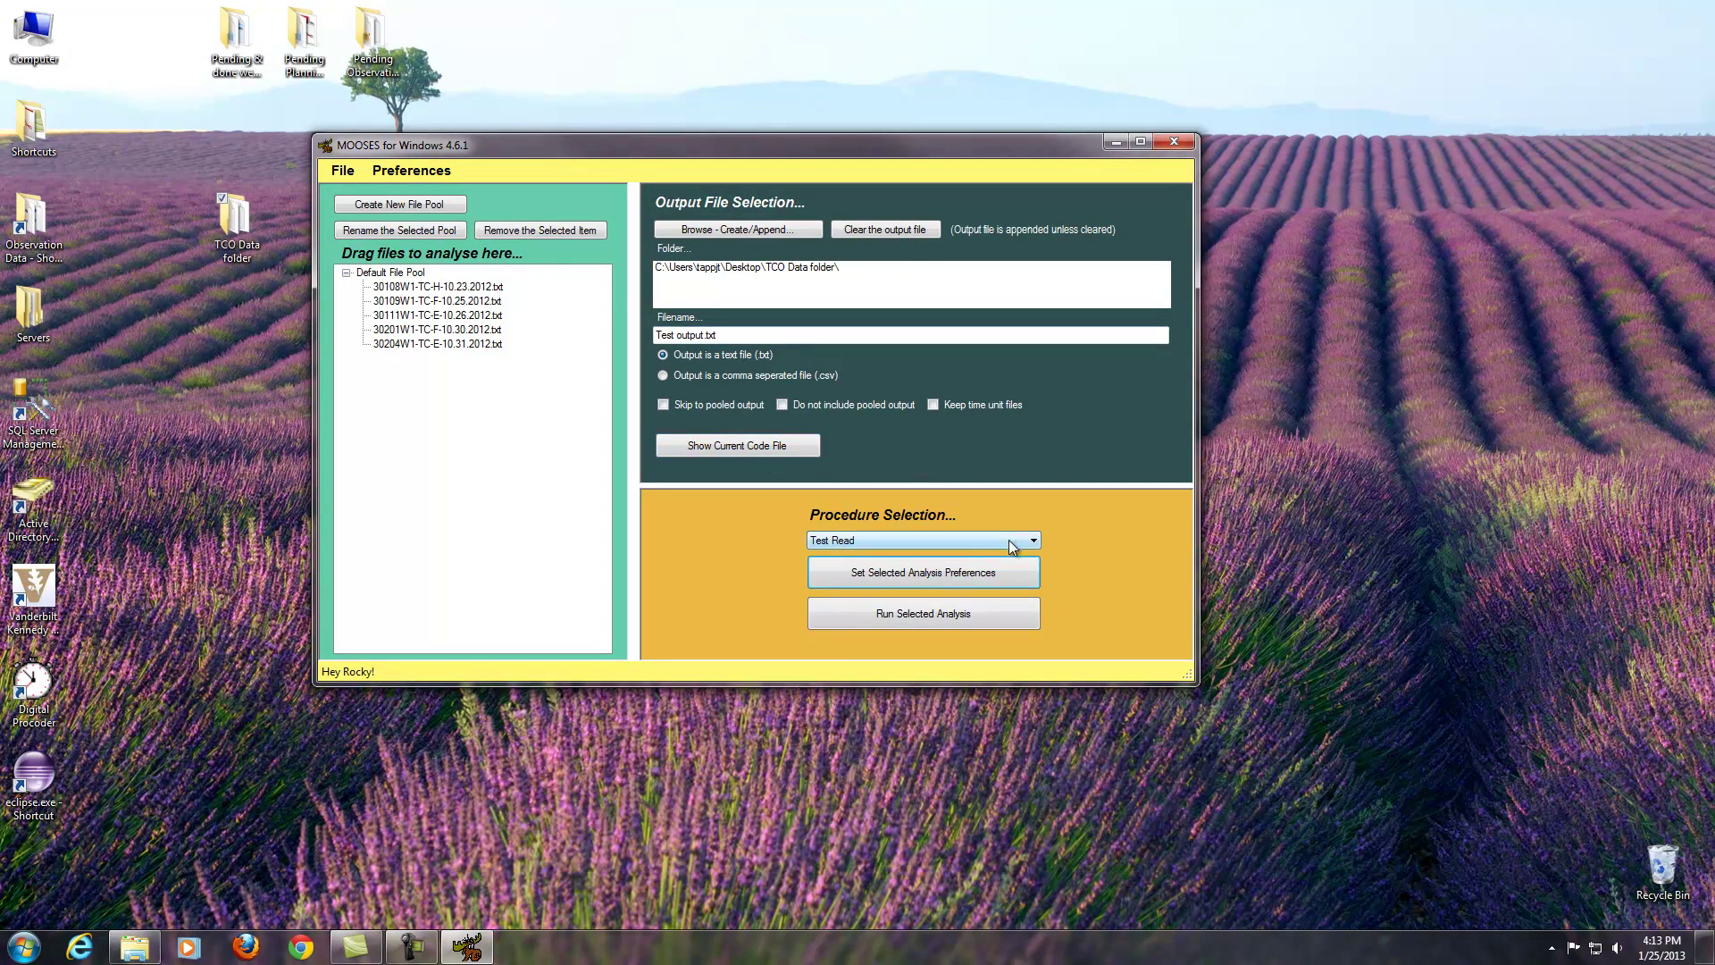
click(973, 619)
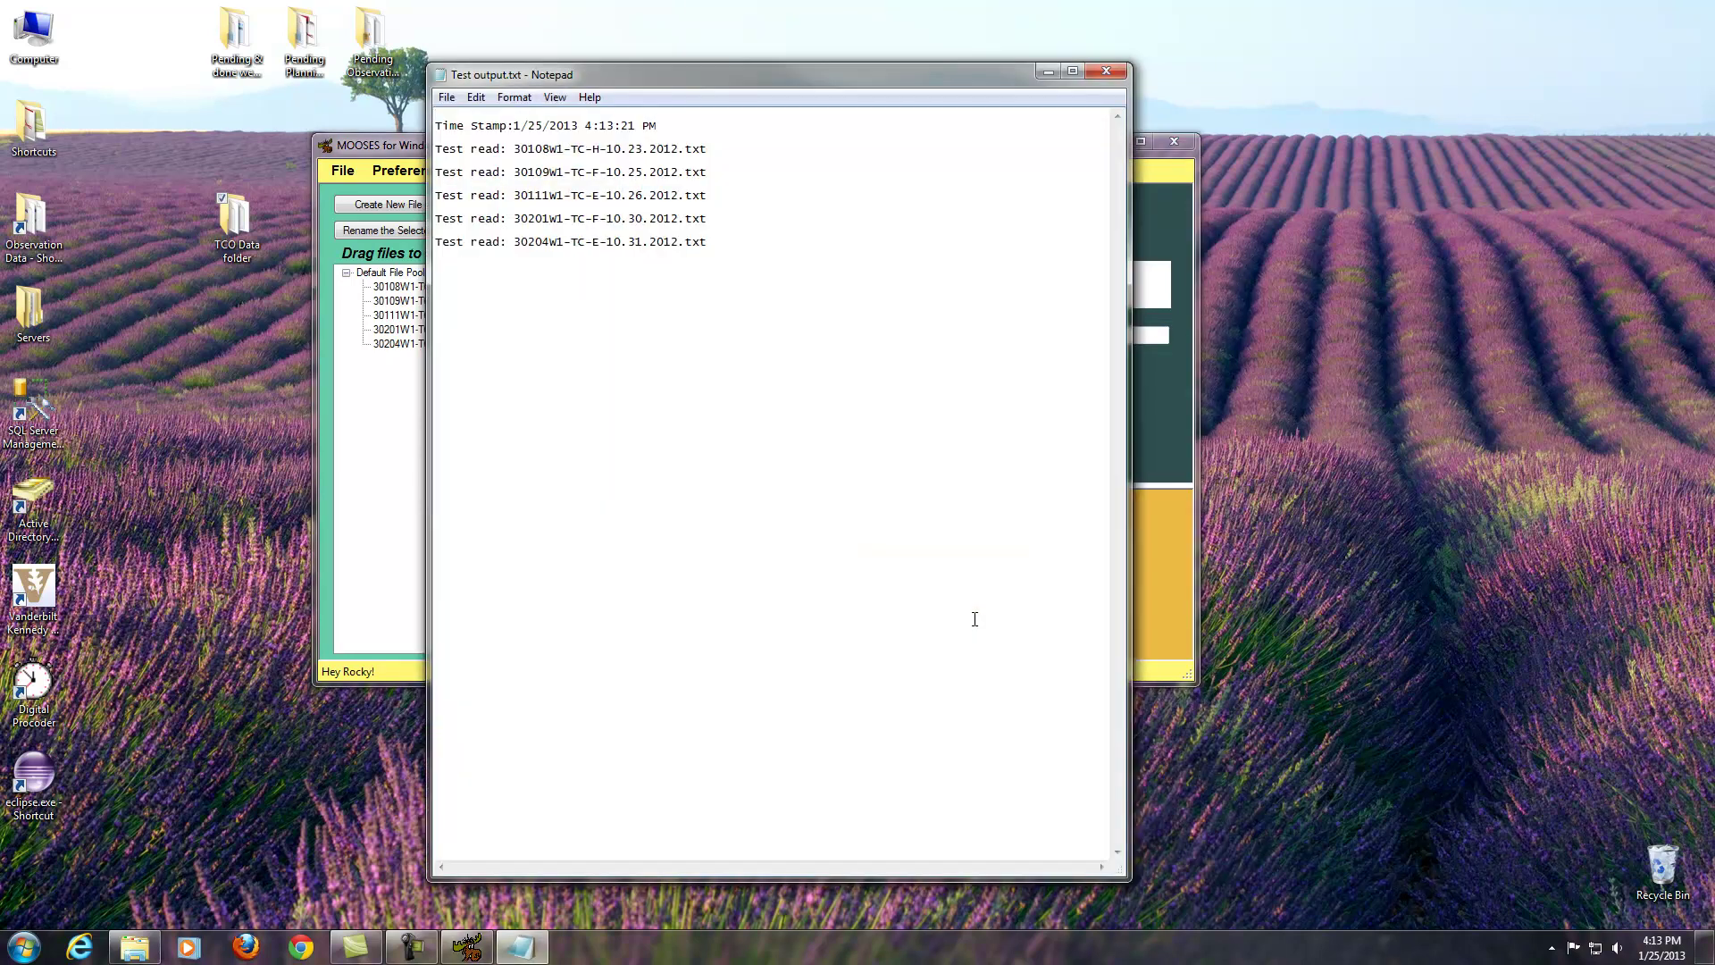
click(1108, 72)
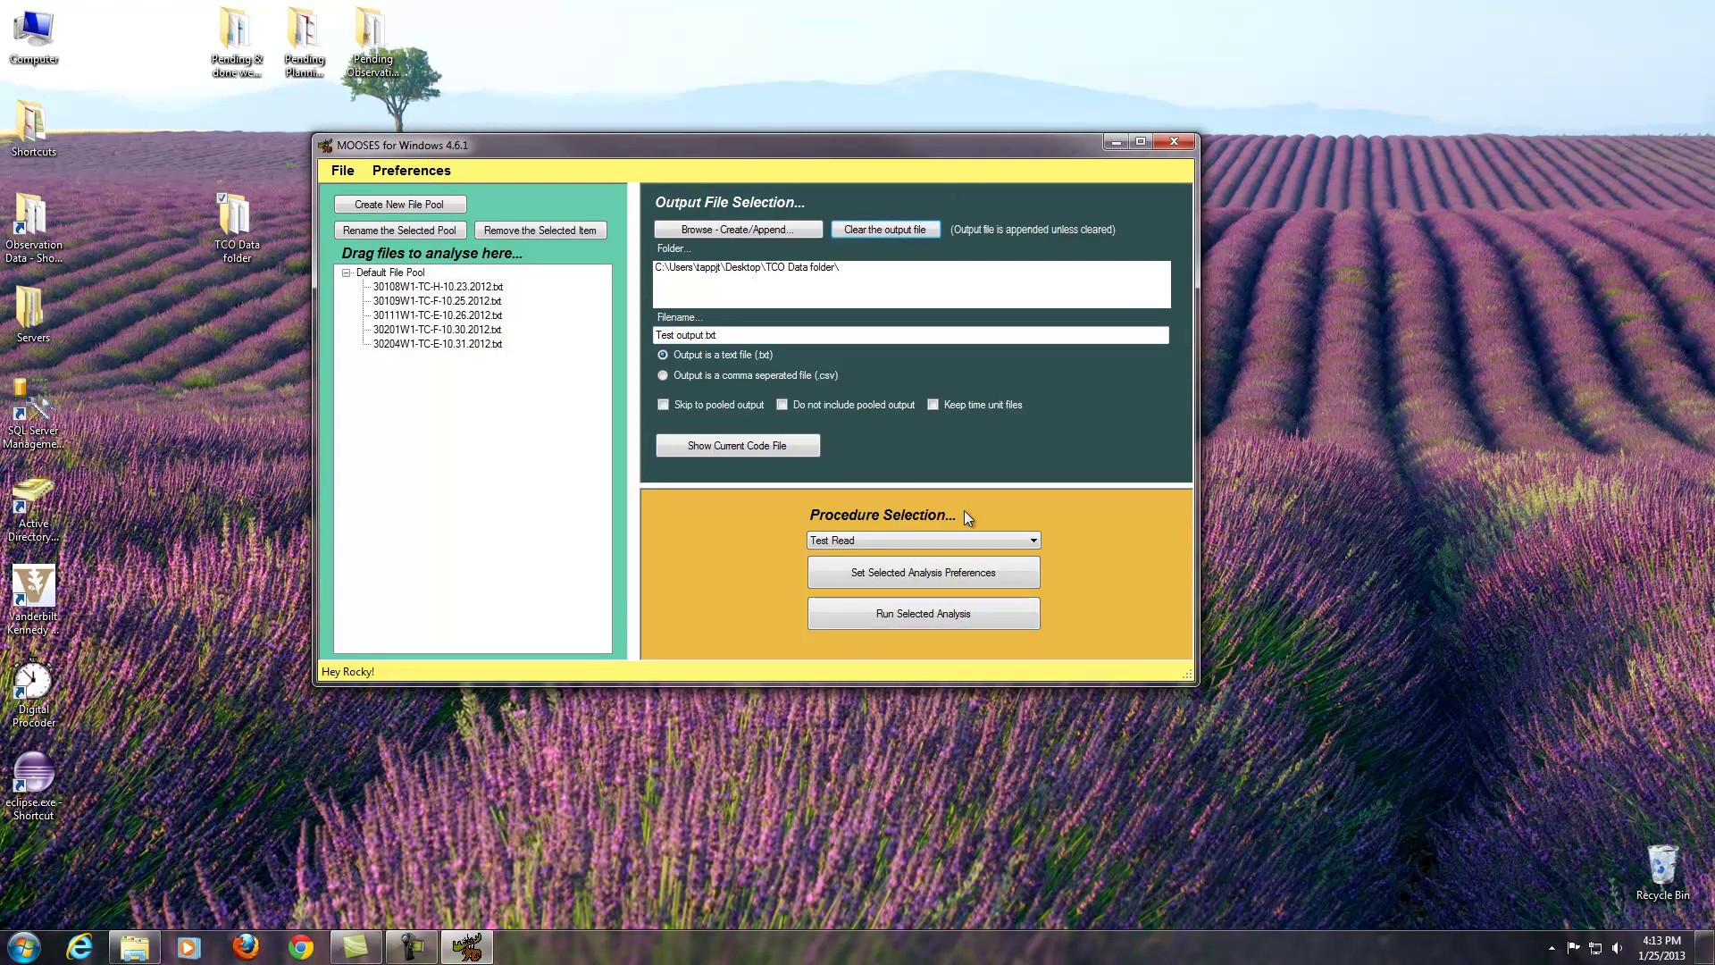
click(972, 540)
- Run Event Frequencies and Durations and review the per-file Nested Counts Report tables in a widened Notepad
click(950, 568)
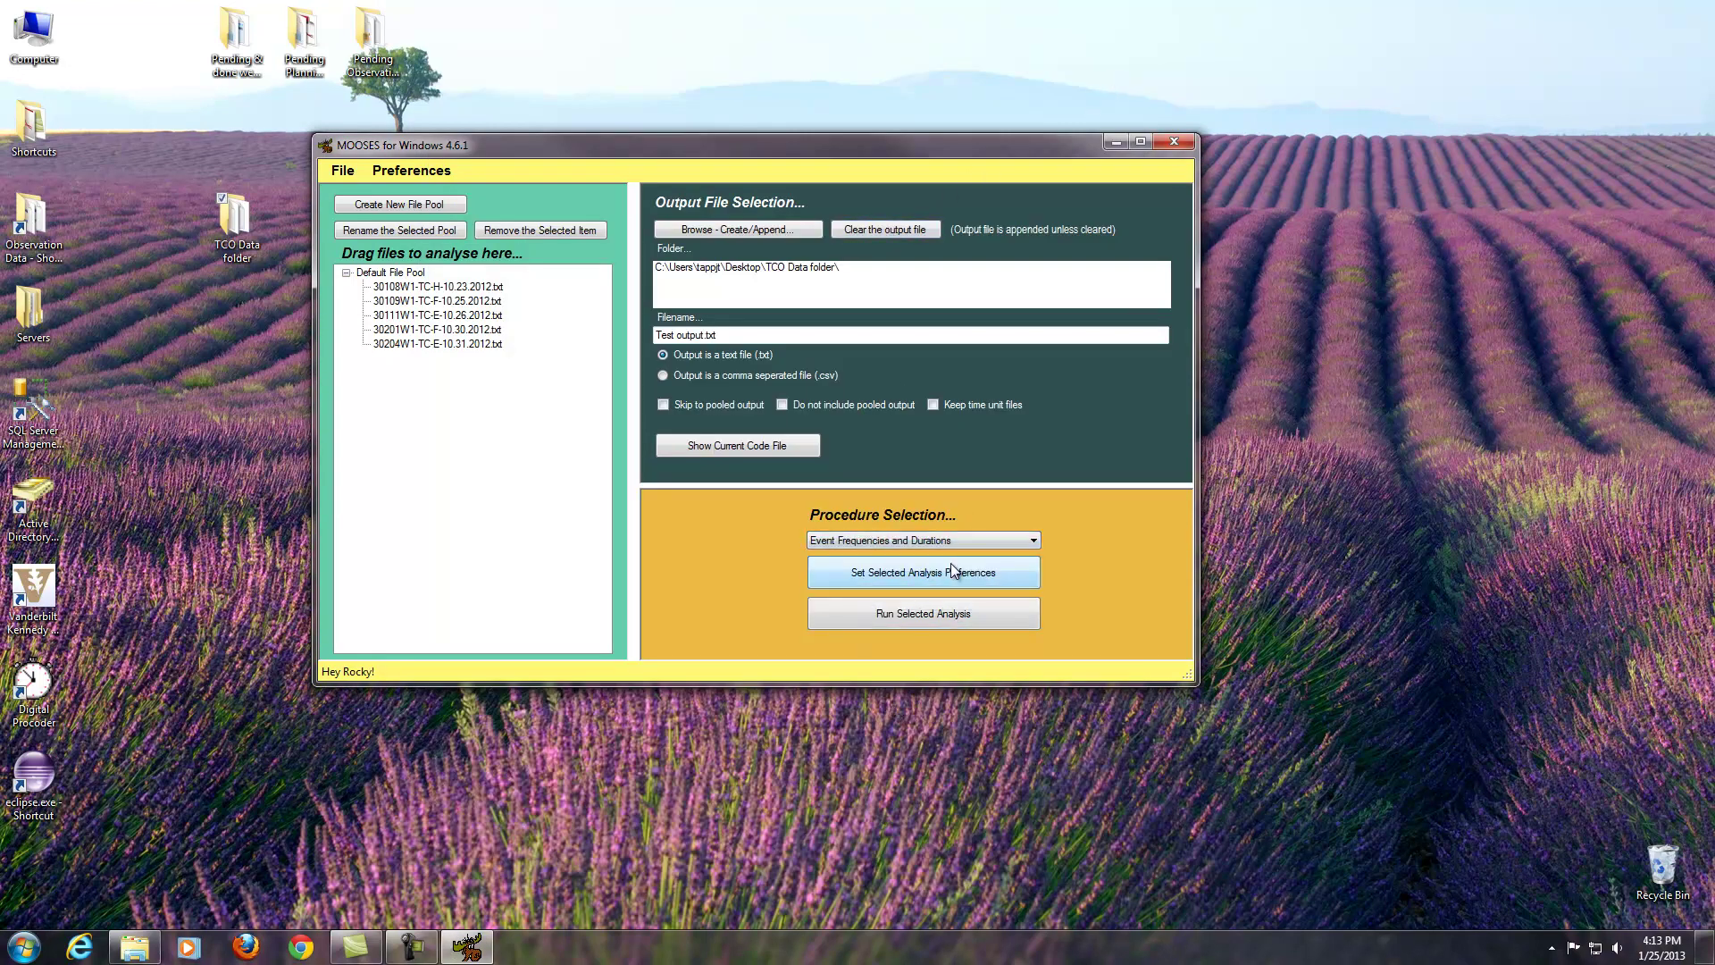
click(922, 615)
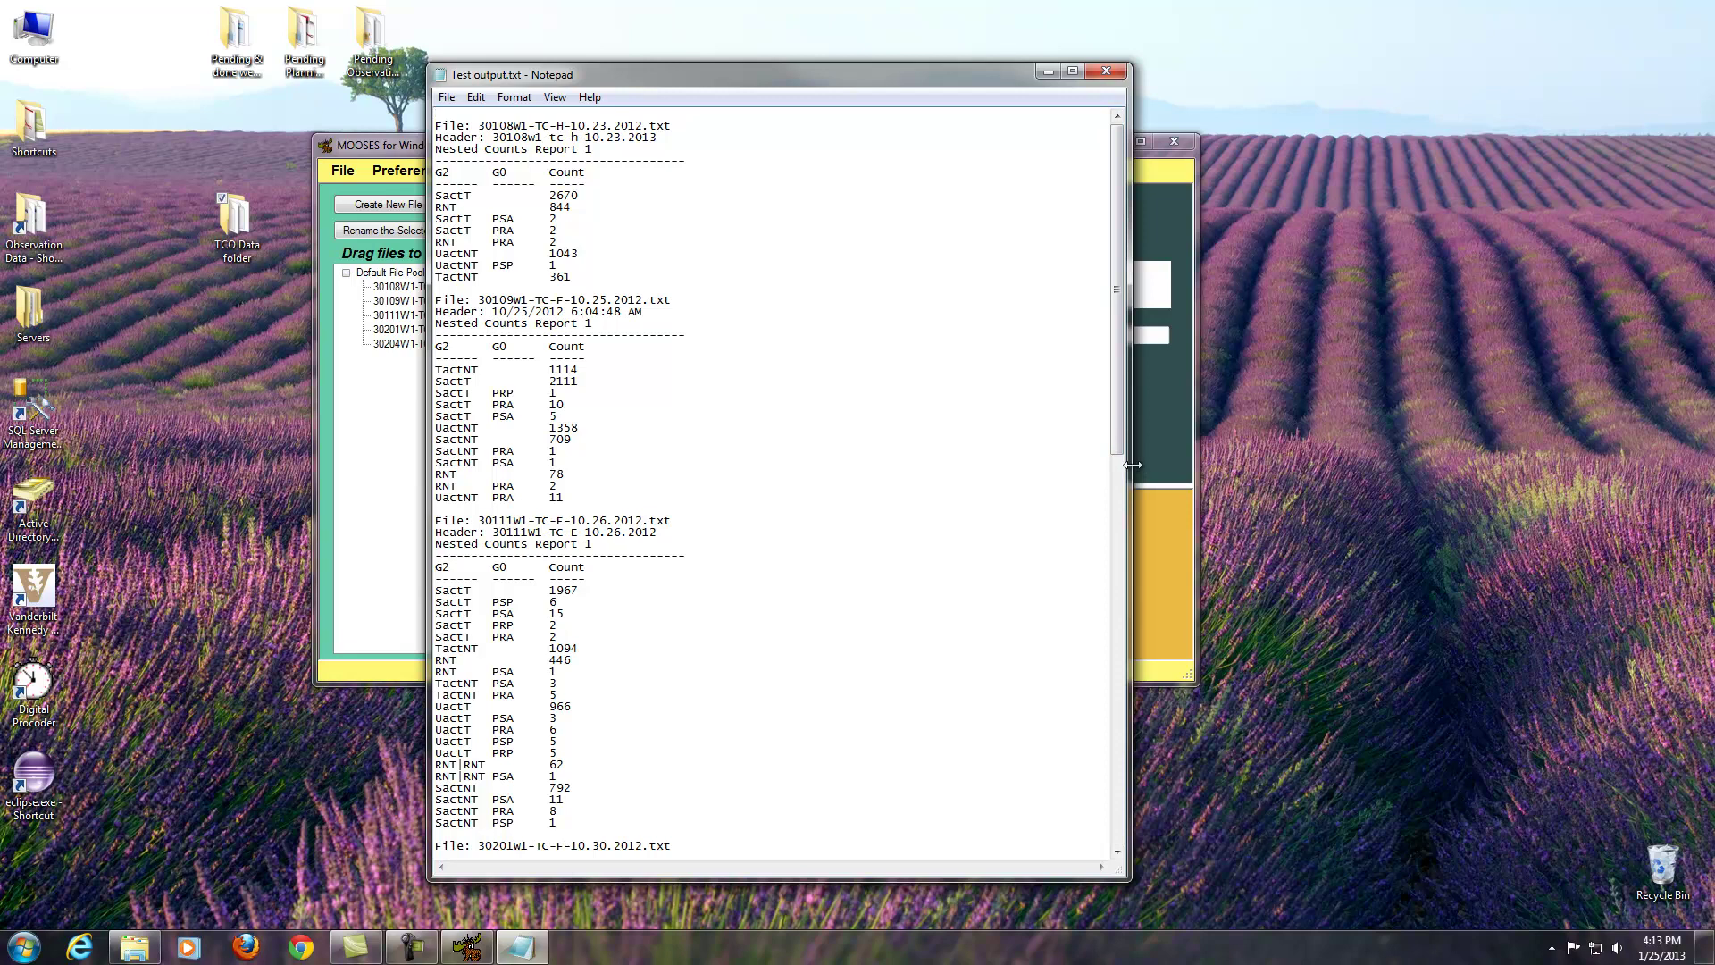
drag(1133, 465, 1223, 471)
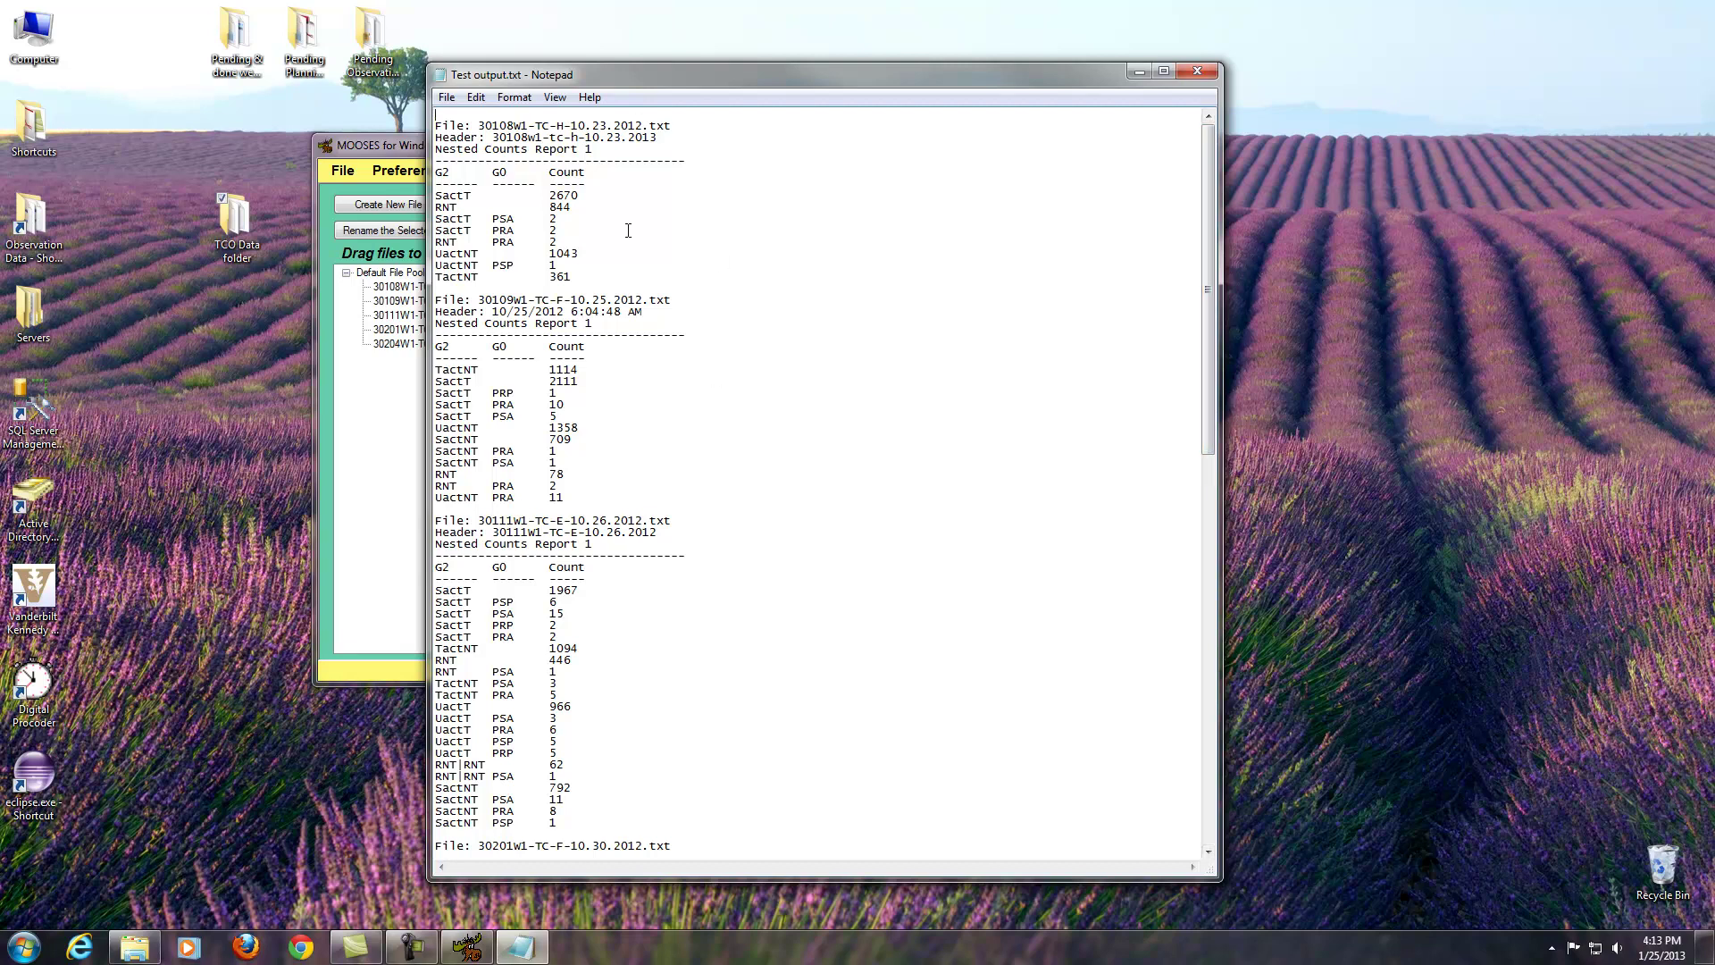
scroll(756, 431, down, 20)
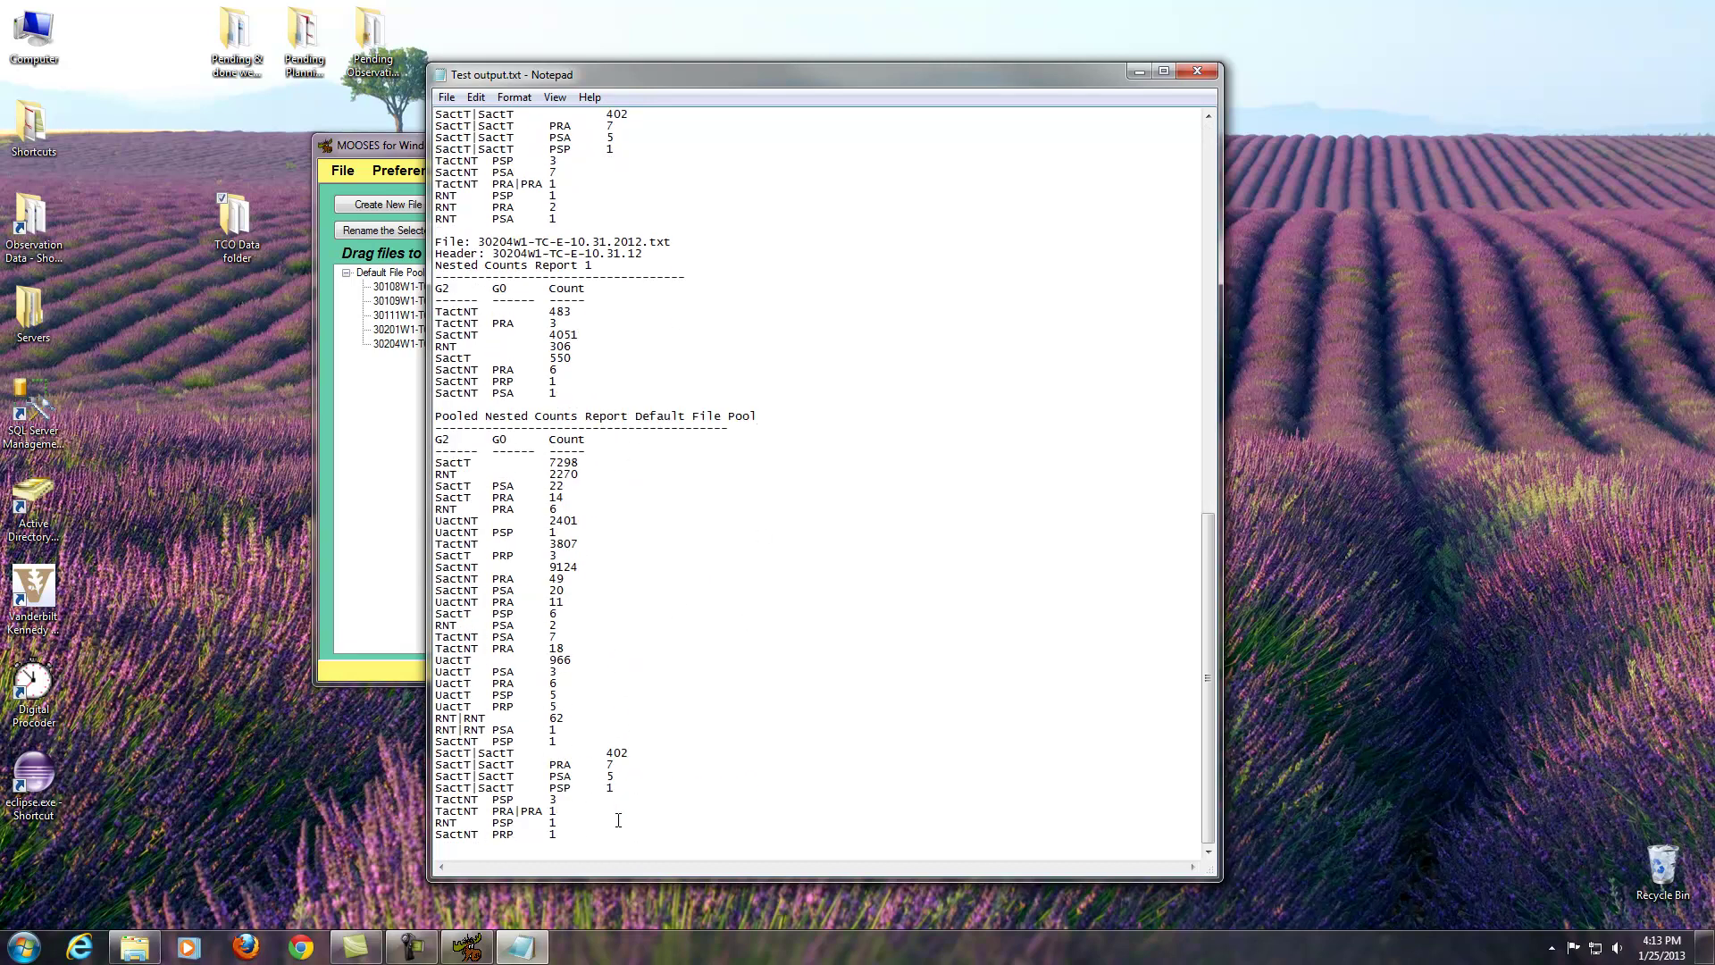
scroll(627, 532, up, 20)
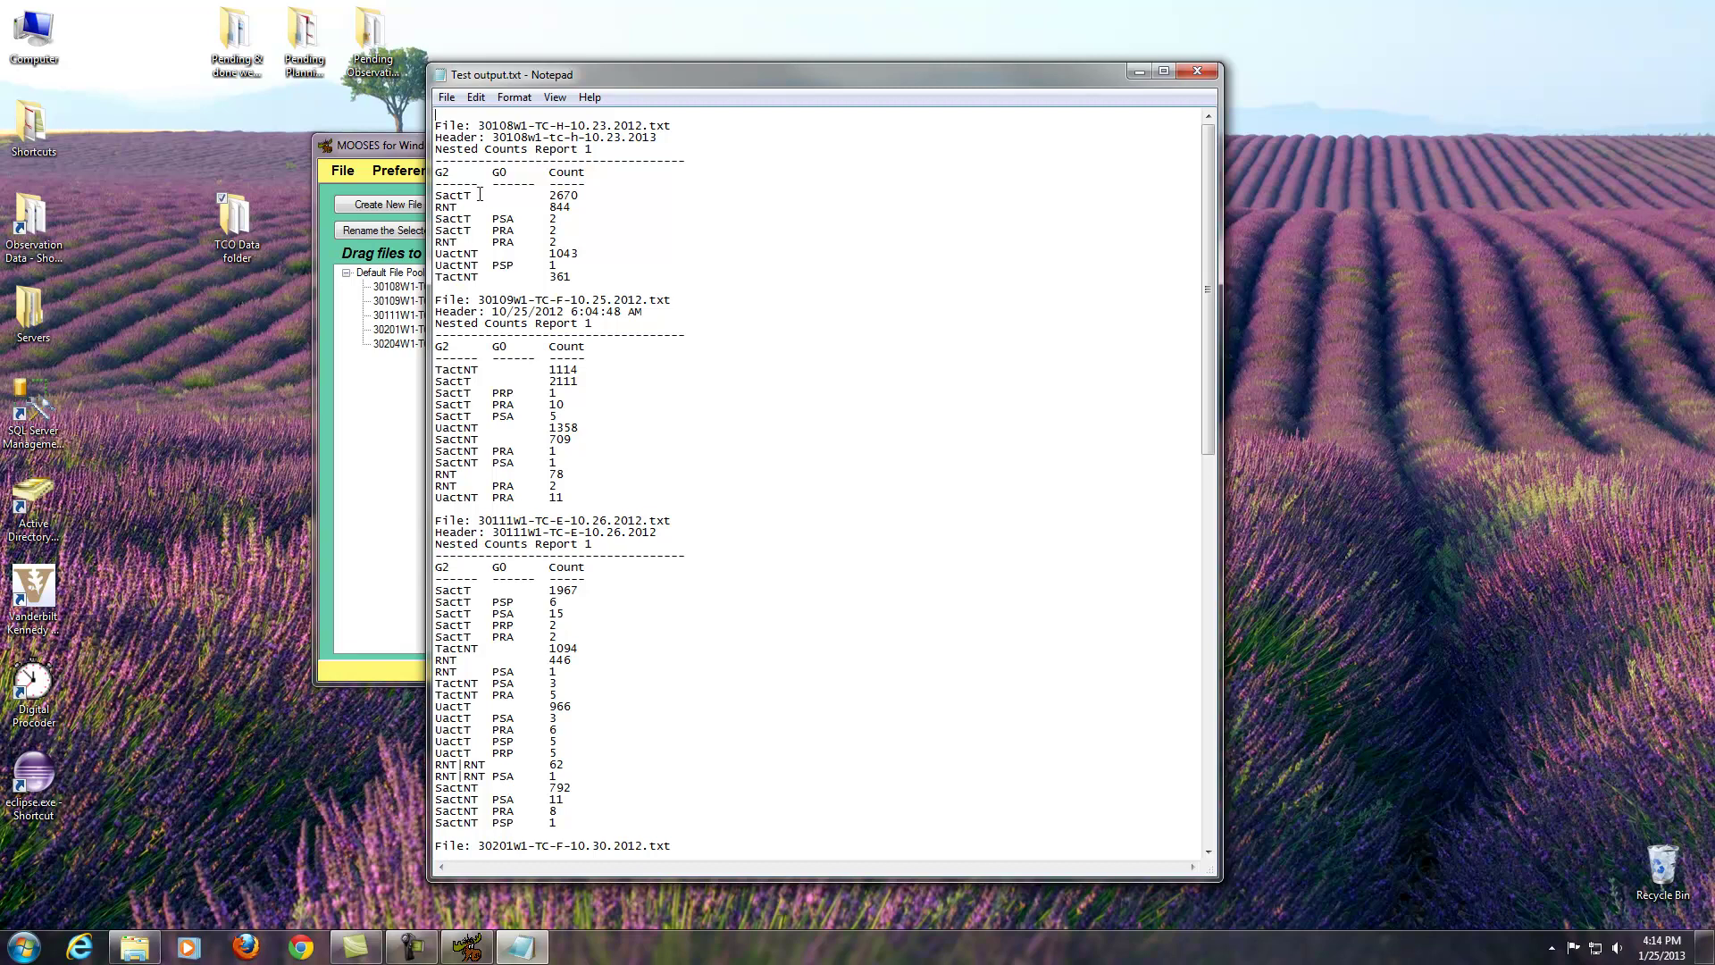
drag(472, 194, 434, 195)
drag(582, 195, 534, 196)
drag(573, 208, 542, 208)
drag(516, 219, 491, 223)
drag(472, 219, 434, 222)
drag(516, 220, 547, 241)
drag(484, 264, 545, 261)
drag(582, 254, 425, 264)
drag(569, 405, 418, 405)
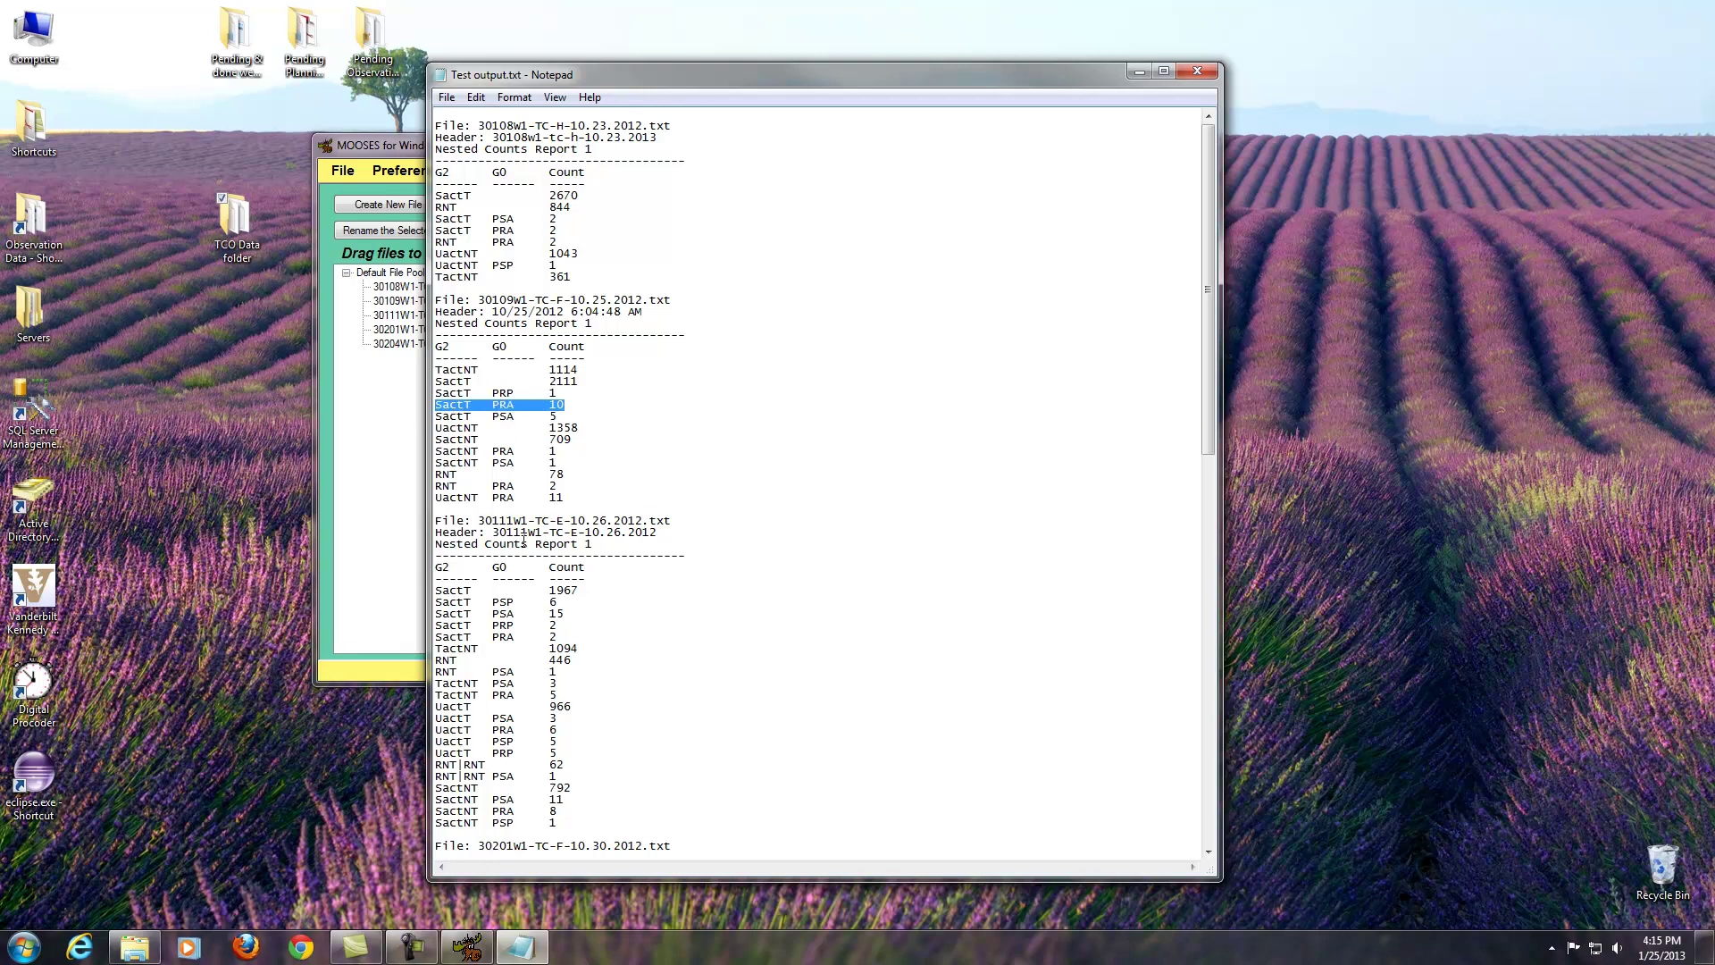
drag(587, 495, 428, 497)
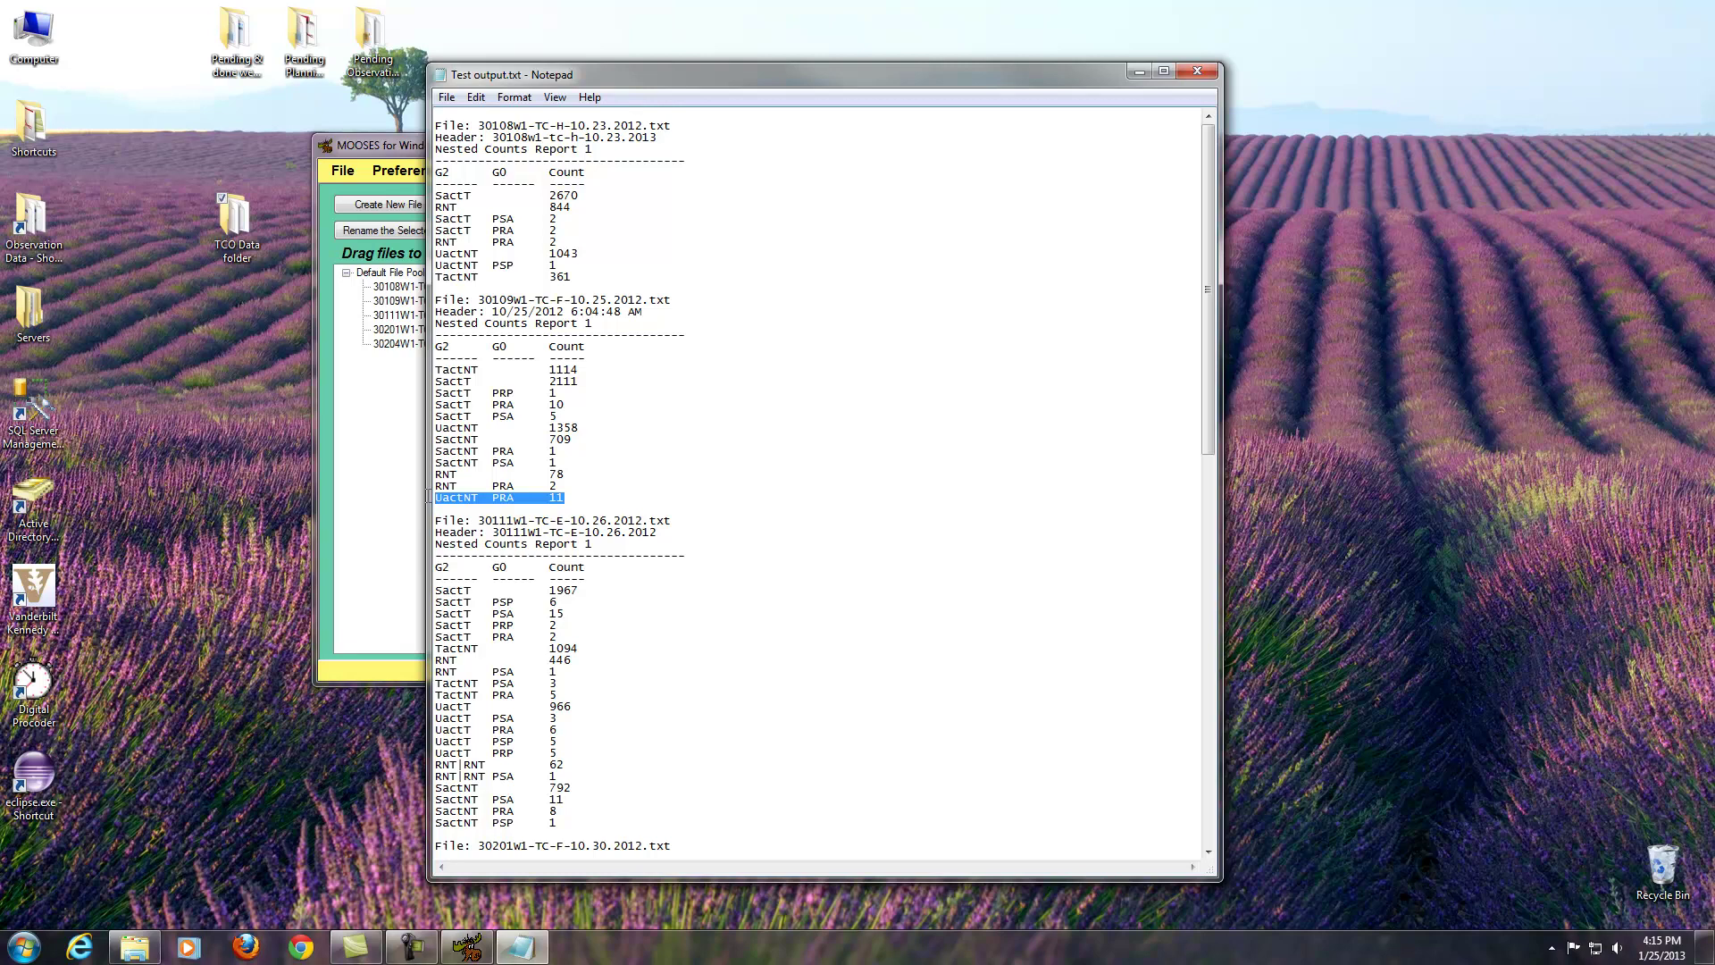
drag(586, 488, 437, 490)
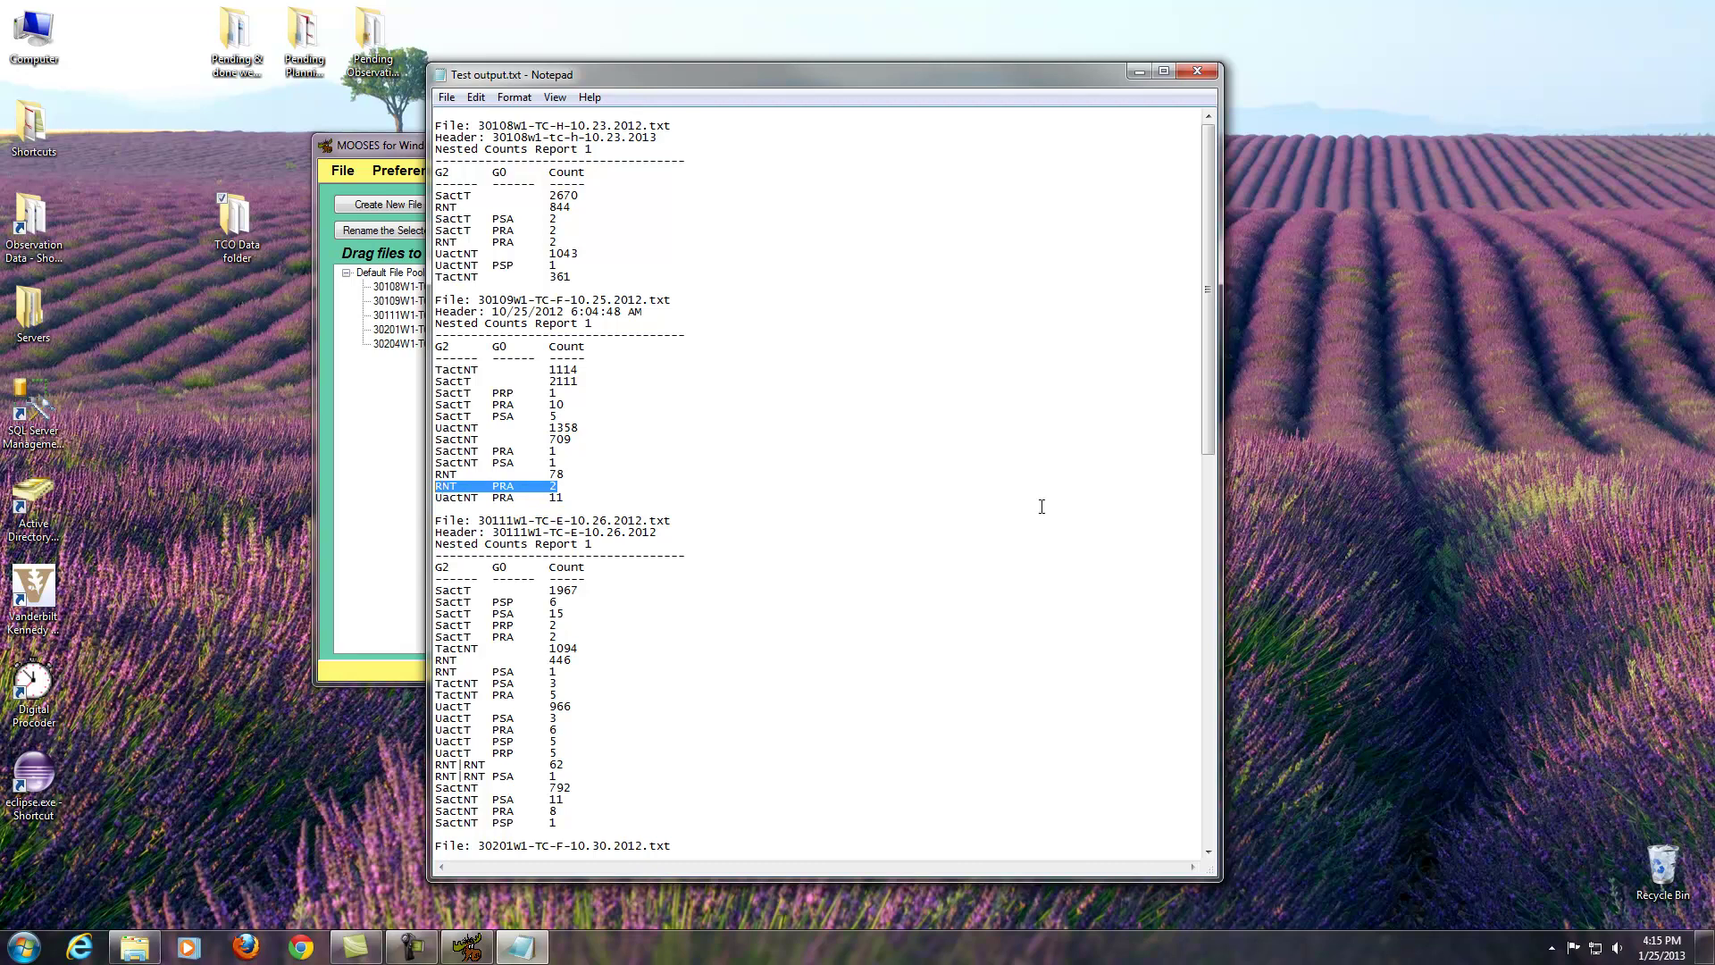
drag(1210, 404, 1197, 826)
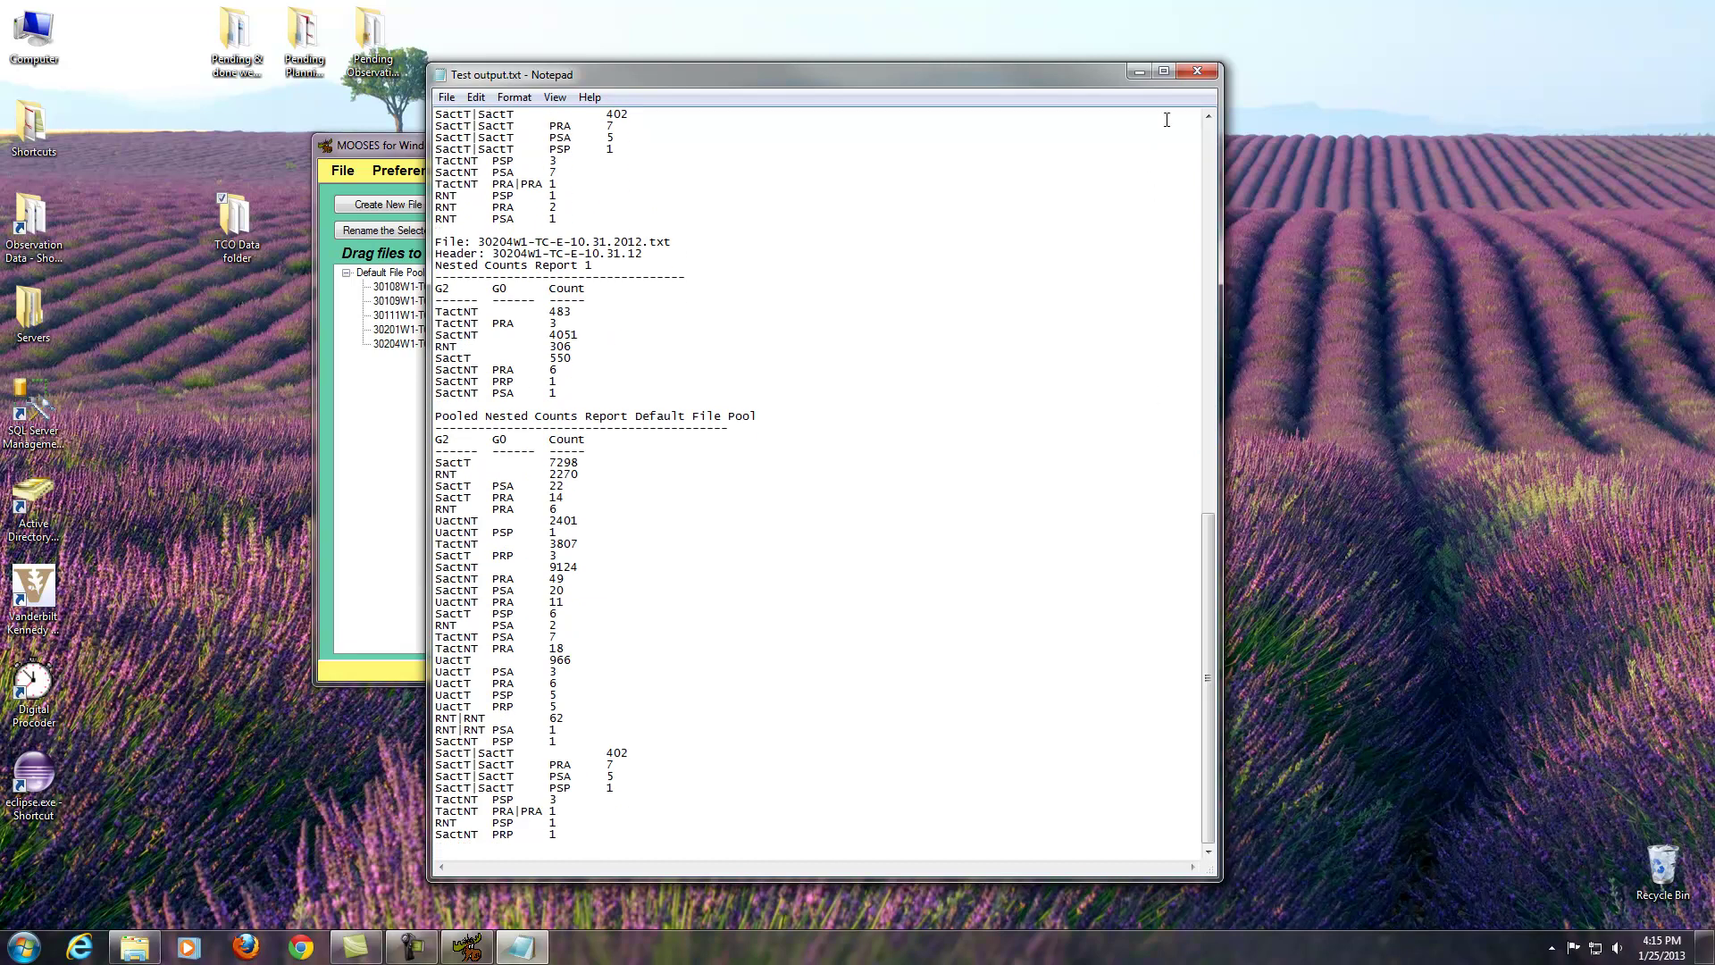
- Close the nested counts report in Notepad and exit MOOSES for Windows
click(1200, 74)
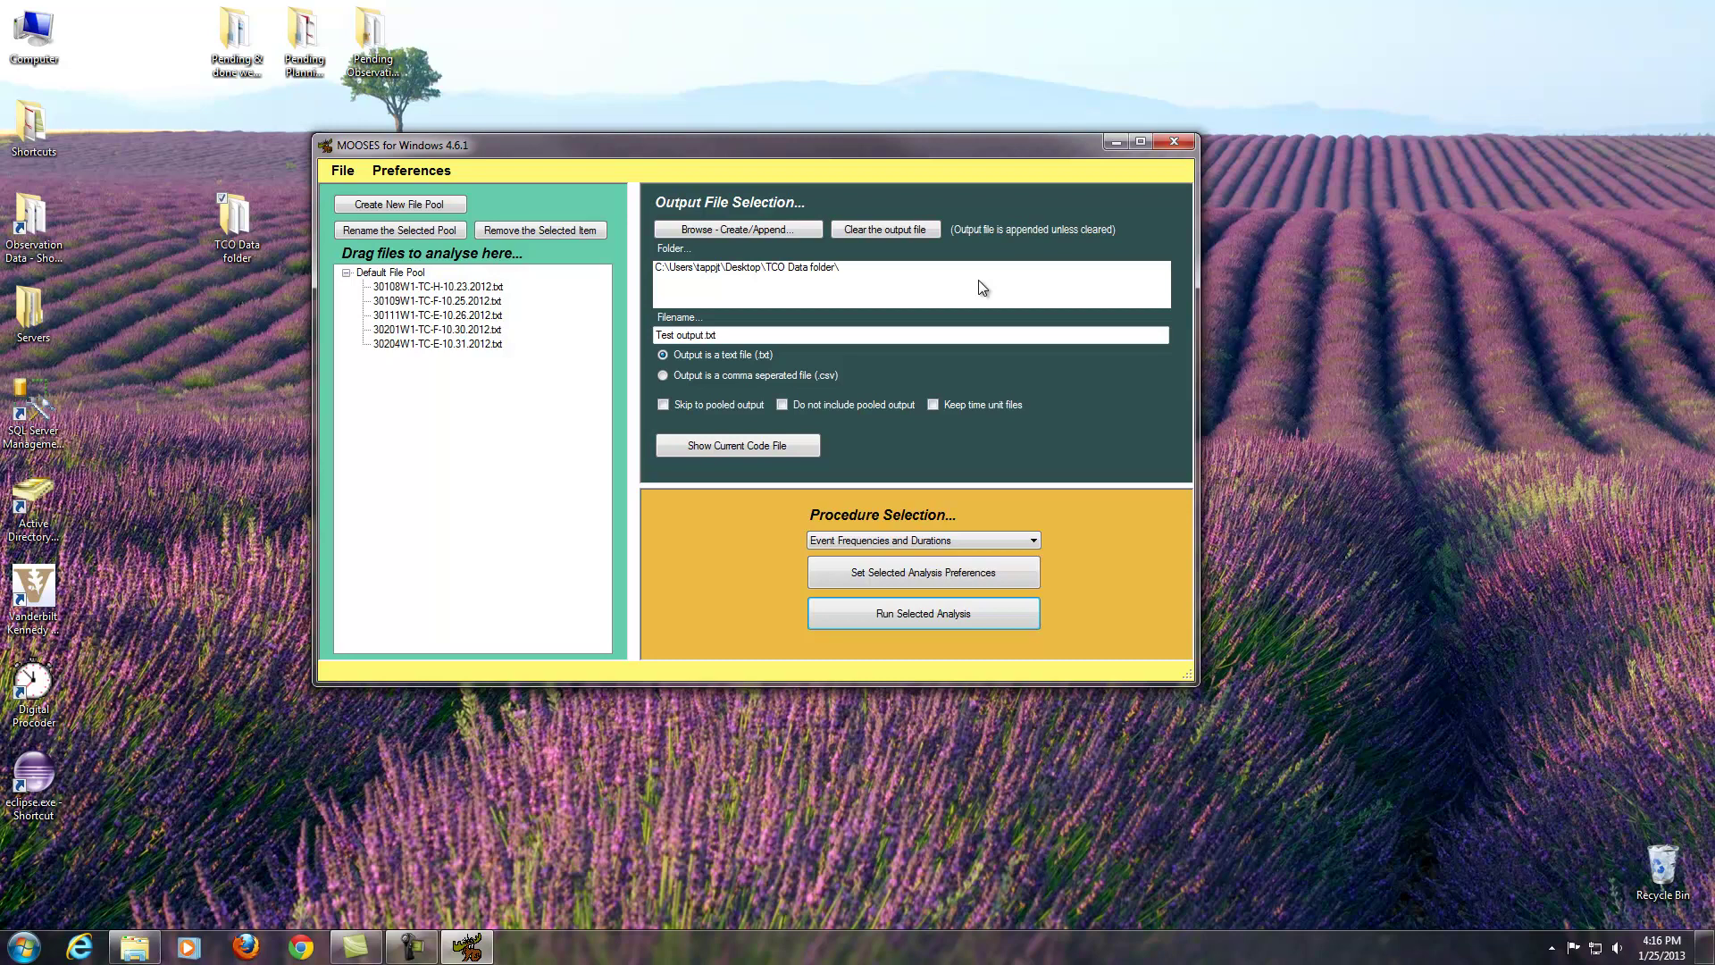
click(1172, 141)
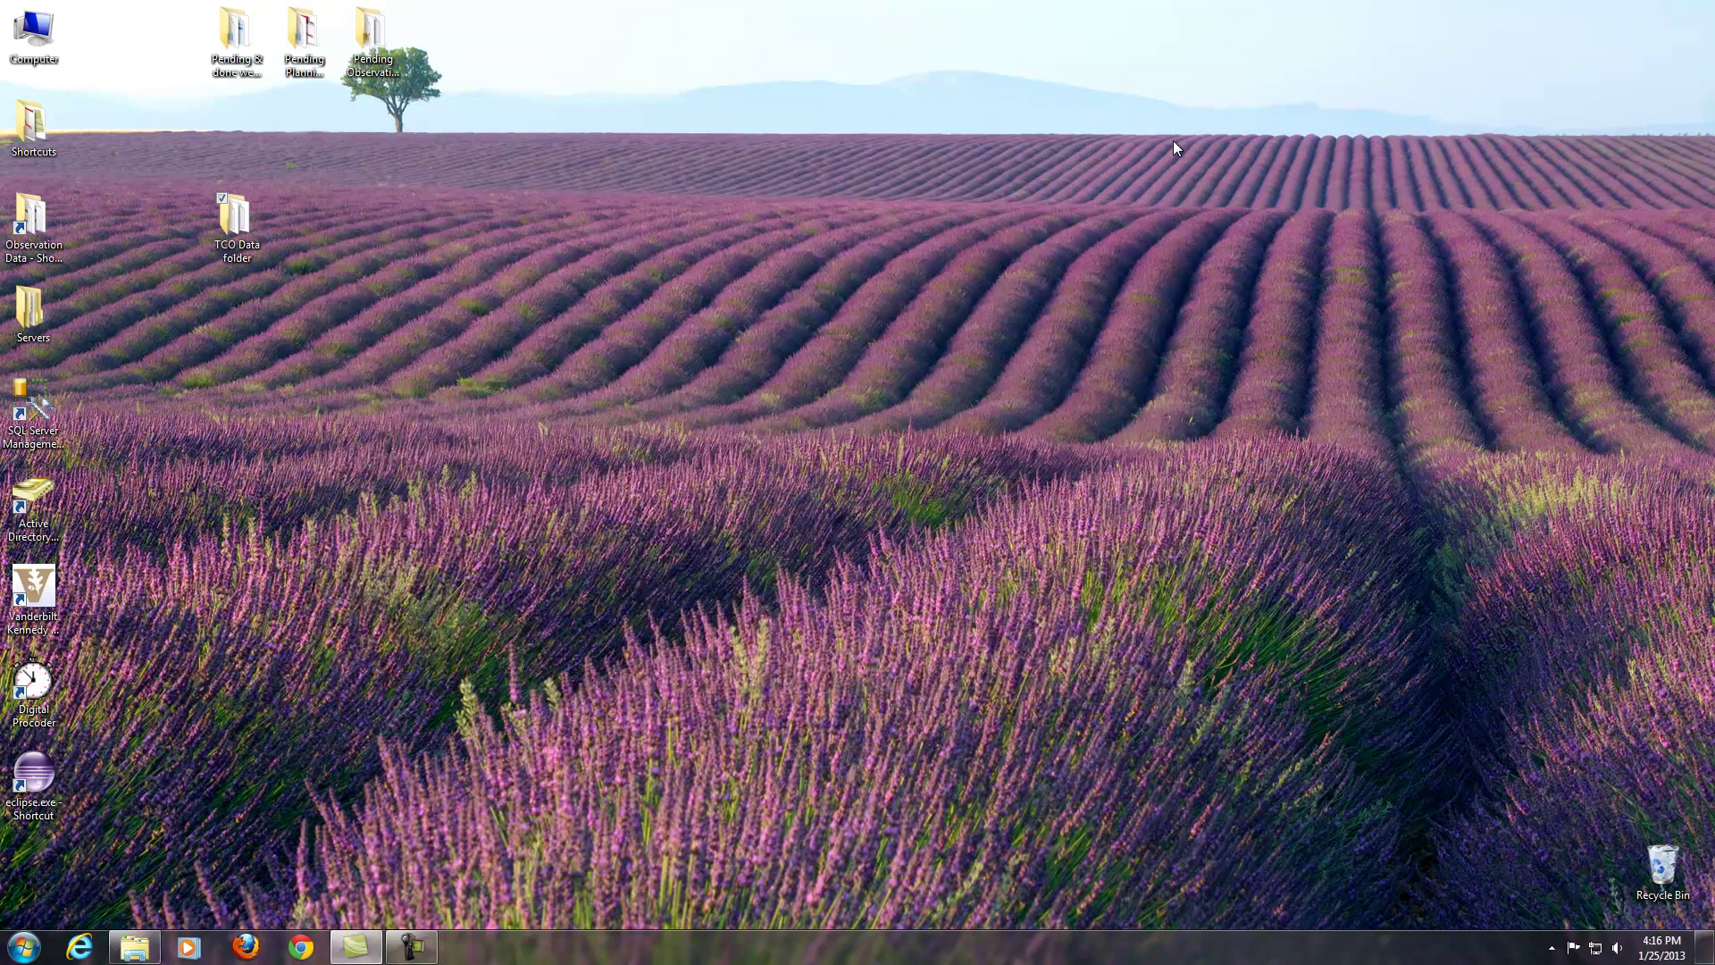